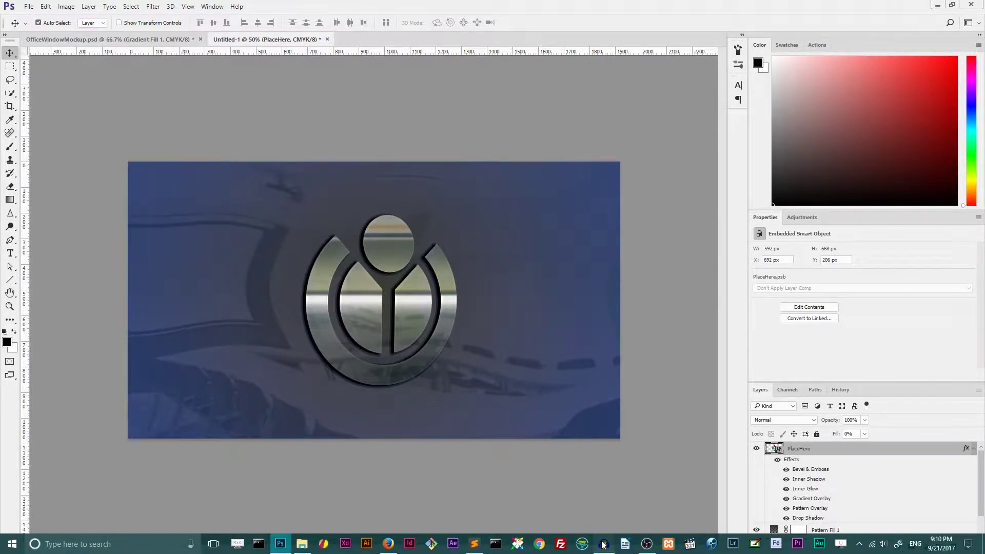
# Switch to Audacity, start recording a new audio track, and minimize its window.
pyautogui.click(603, 544)
pyautogui.press('r')
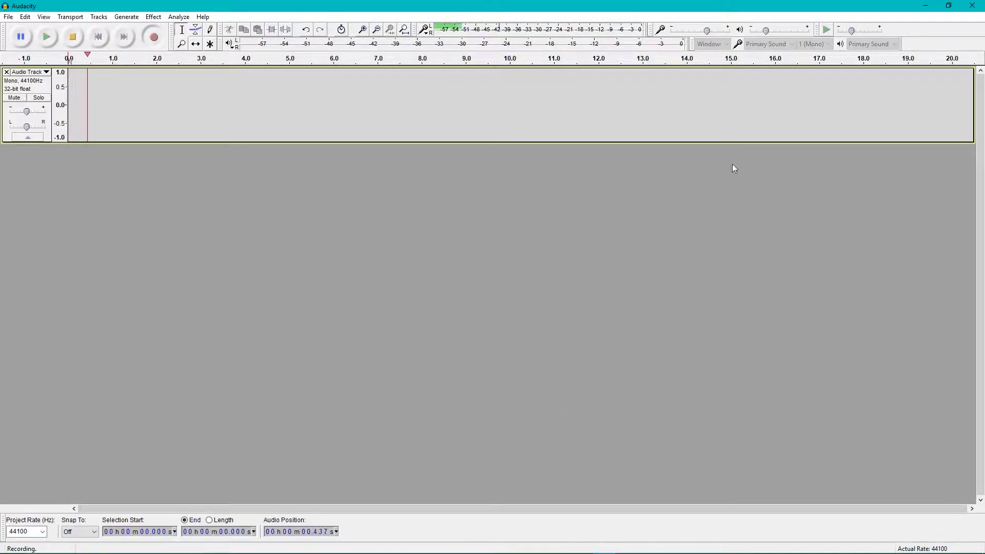
pyautogui.click(925, 6)
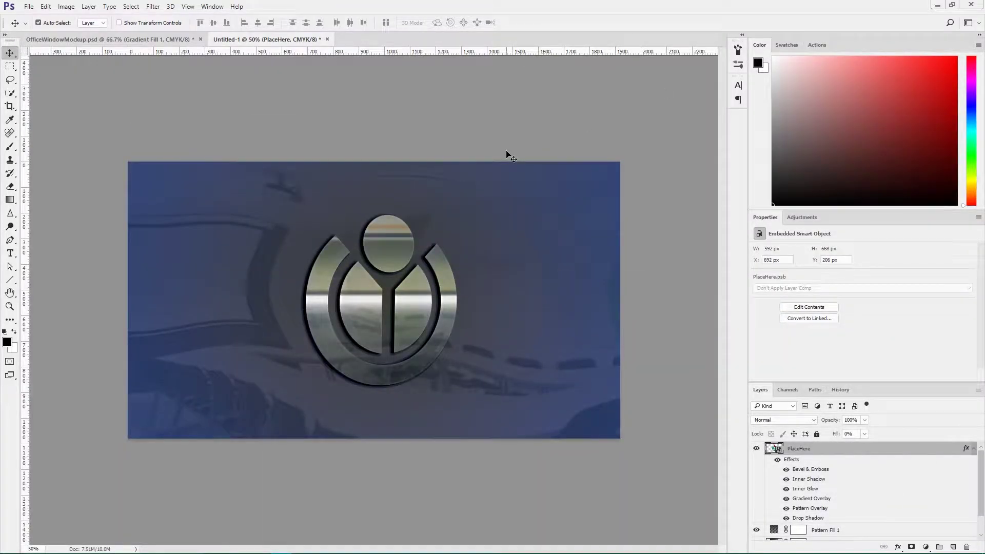
# Minimize Photoshop and the browser, and move the Wikimedia logo file beside the gradient archive on the desktop.
pyautogui.click(936, 7)
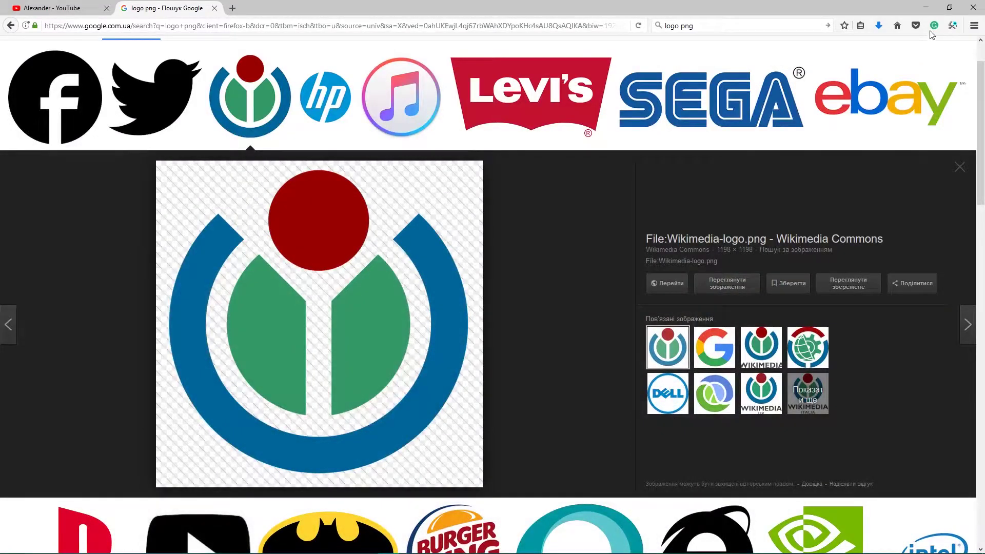
pyautogui.click(927, 6)
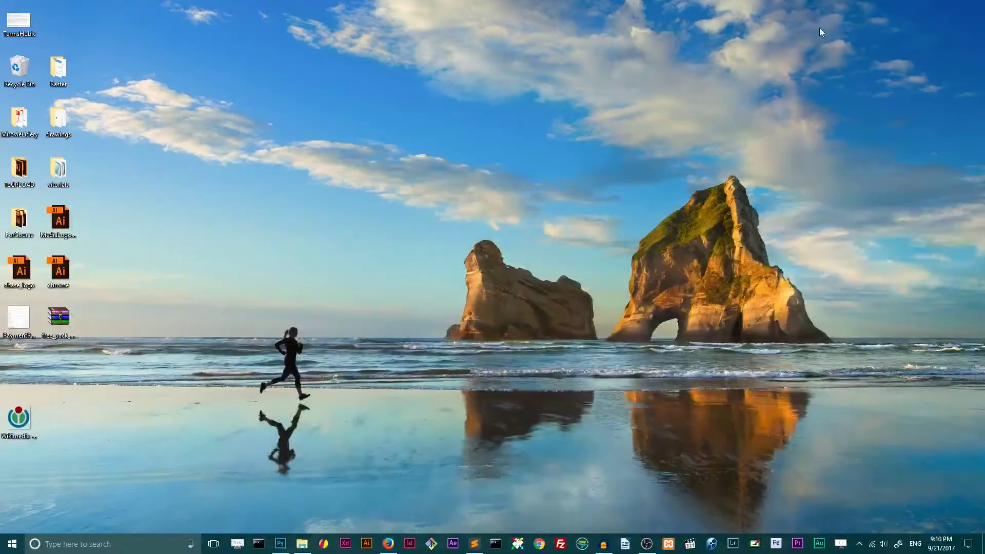
pyautogui.moveTo(38, 409); pyautogui.dragTo(100, 318)
# Open the 6000 Free Gradients folder inside the free_pack archive and move the archive window aside.
pyautogui.doubleClick(55, 321)
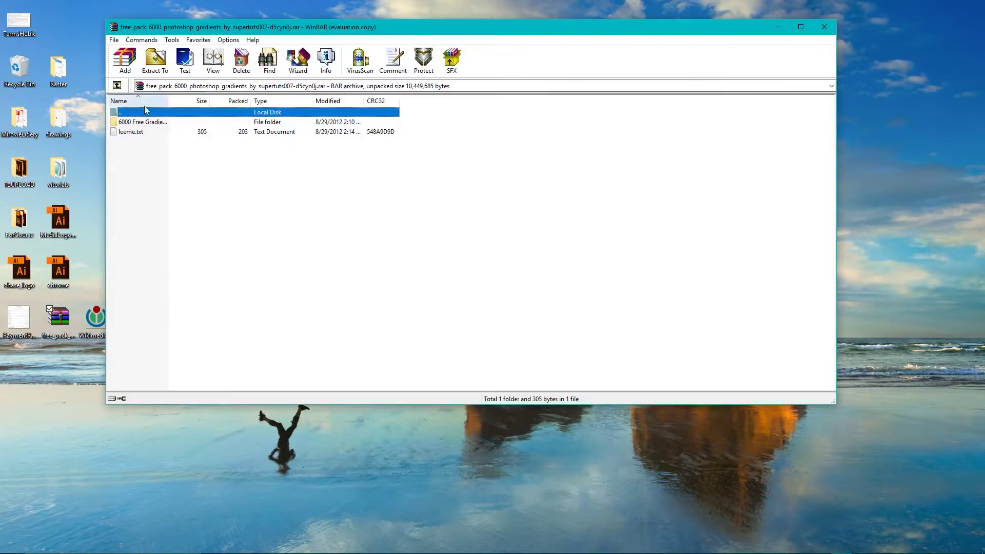
pyautogui.click(551, 176)
pyautogui.moveTo(513, 26); pyautogui.dragTo(883, 61)
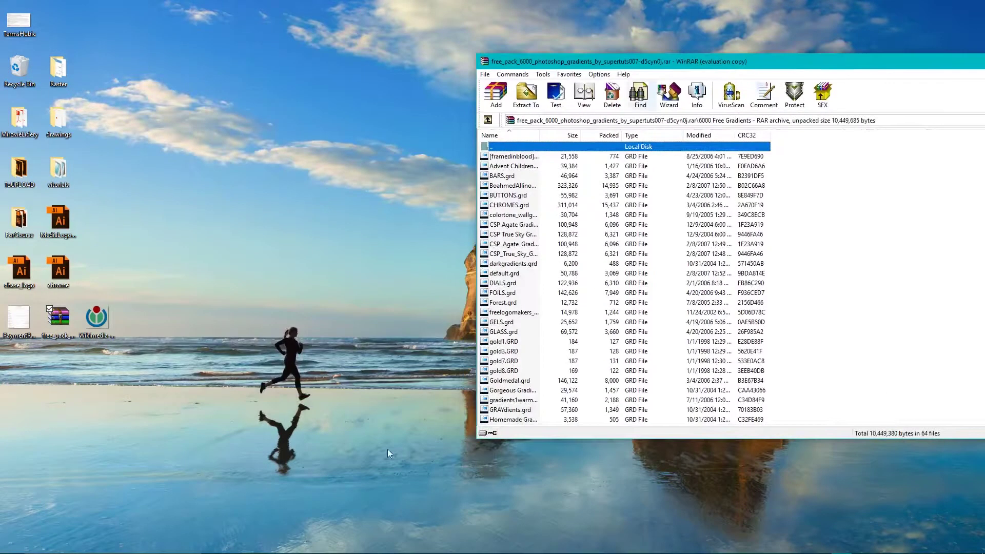
# In File Explorer, open the Gradients presets folder of Adobe Photoshop CC 2017 under Program Files on drive C.
pyautogui.click(301, 544)
pyautogui.moveTo(594, 64); pyautogui.dragTo(176, 54)
pyautogui.click(90, 201)
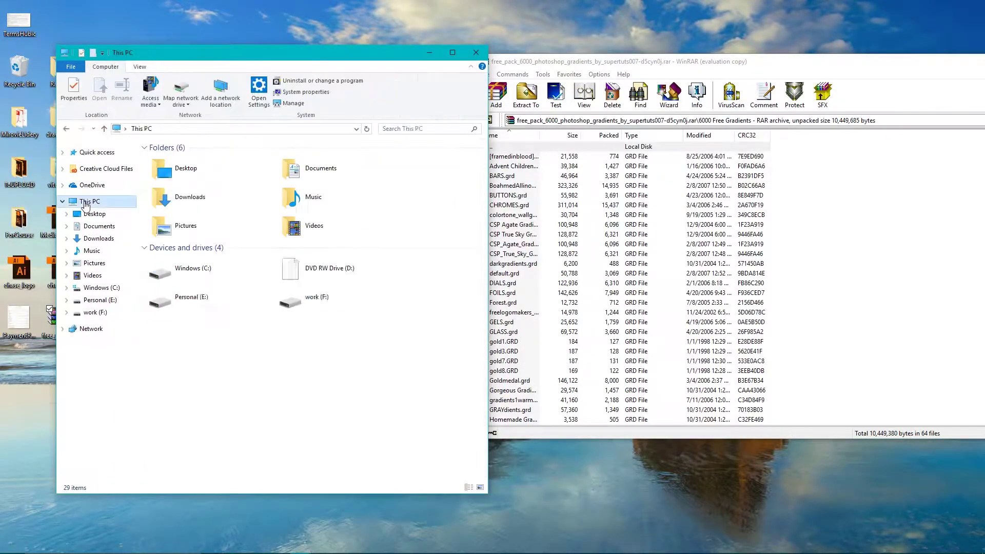
pyautogui.doubleClick(185, 275)
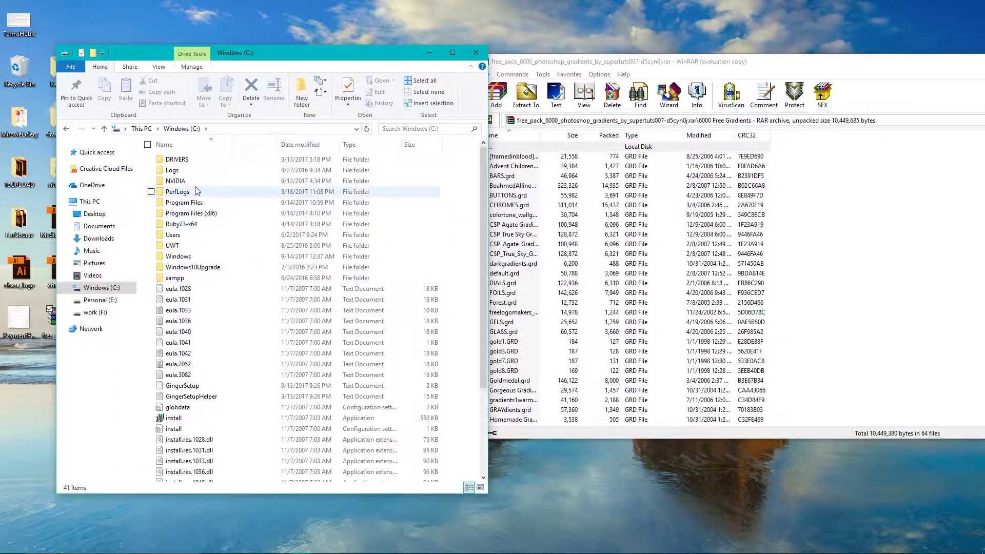
pyautogui.doubleClick(195, 204)
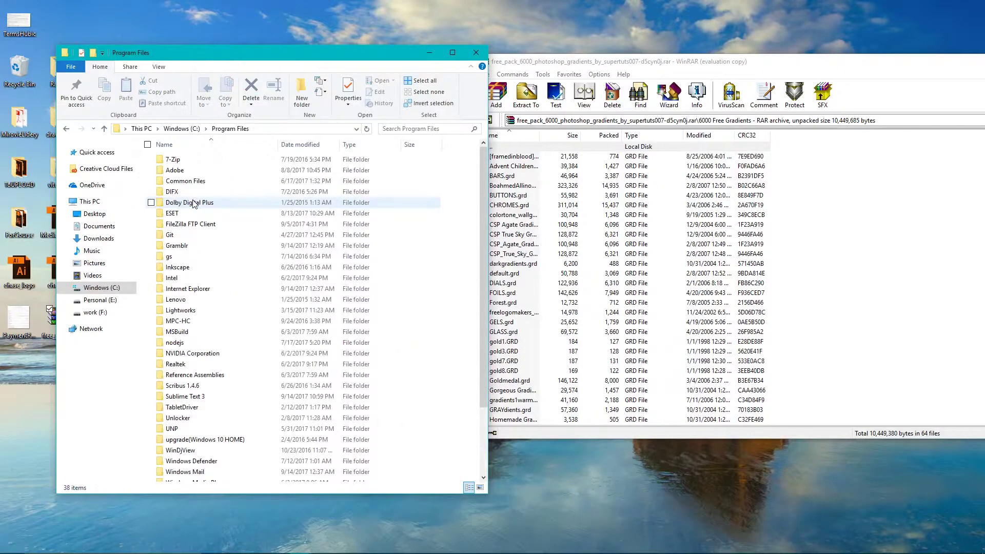
pyautogui.doubleClick(180, 171)
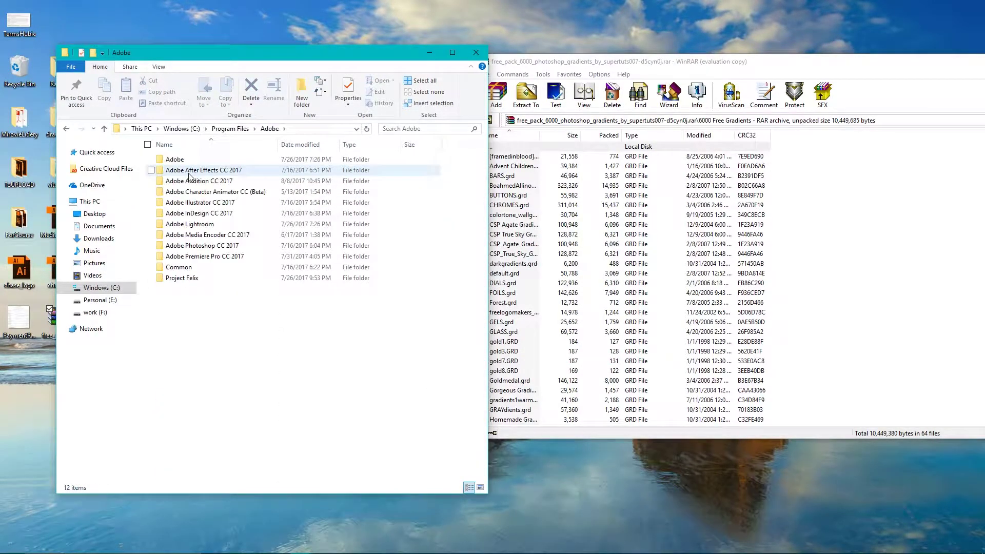
pyautogui.doubleClick(208, 247)
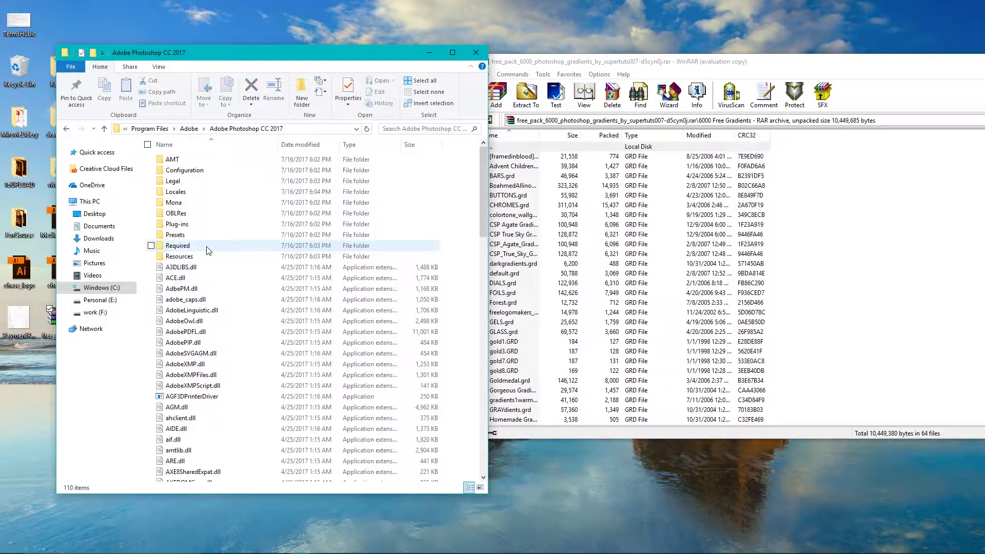
pyautogui.doubleClick(177, 236)
pyautogui.click(177, 237)
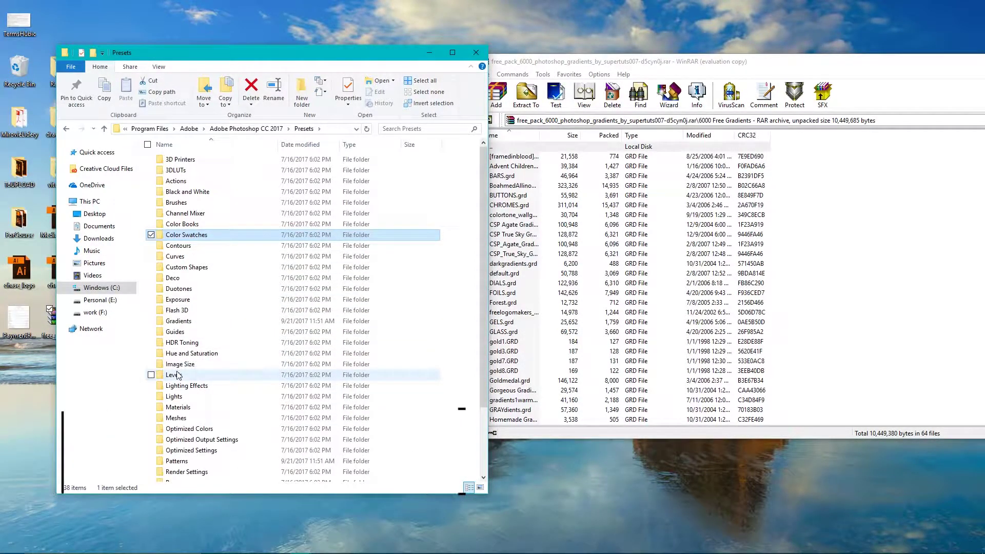
pyautogui.doubleClick(179, 321)
# Select all gradient files in the archive, then close the archive and the Gradients folder.
pyautogui.click(557, 61)
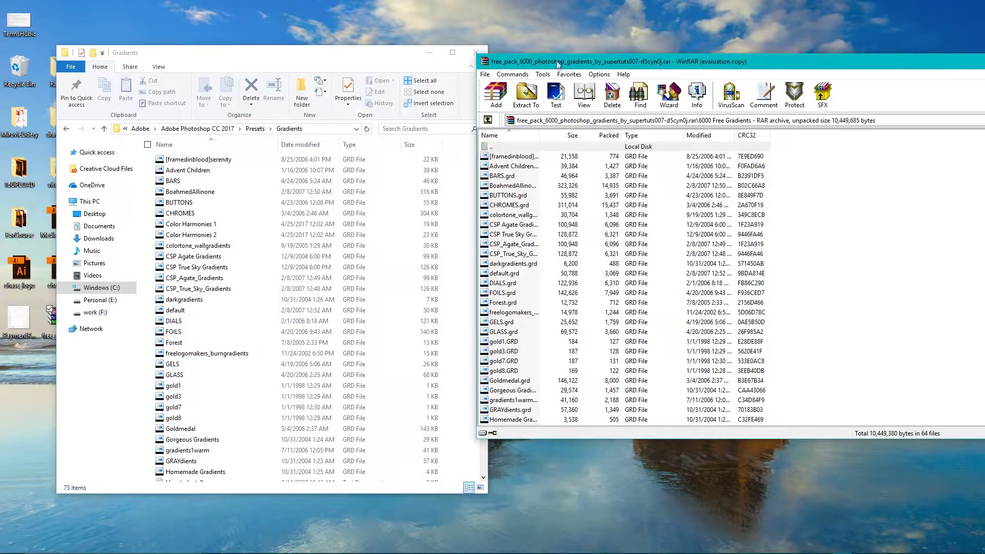
pyautogui.click(523, 178)
pyautogui.hotkey('ctrl', 'a')
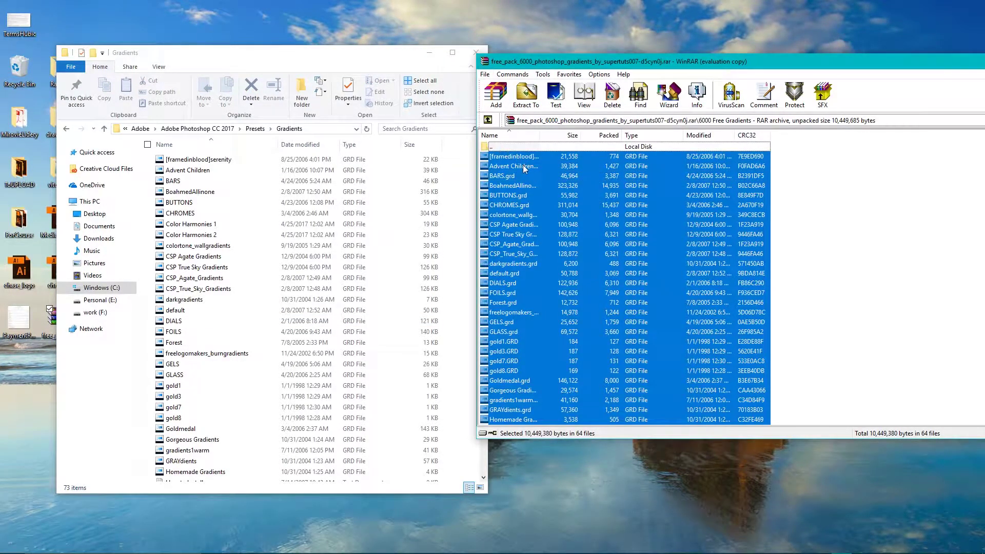
pyautogui.moveTo(688, 61); pyautogui.dragTo(359, 63)
pyautogui.click(867, 63)
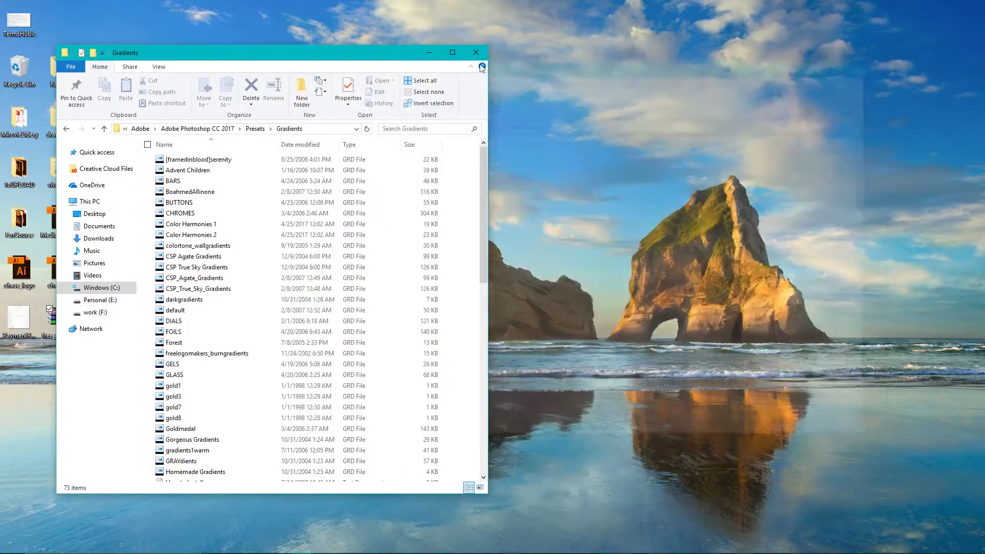
pyautogui.click(476, 53)
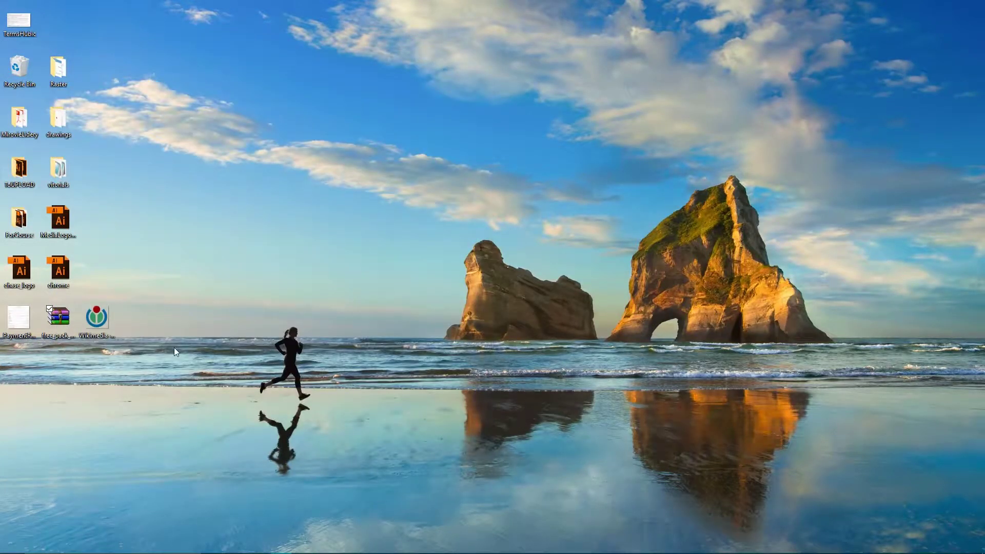
# Switch to Photoshop and create a 1920 x 1080 px document at 300 ppi in CMYK Color with a white background.
pyautogui.moveTo(318, 553)
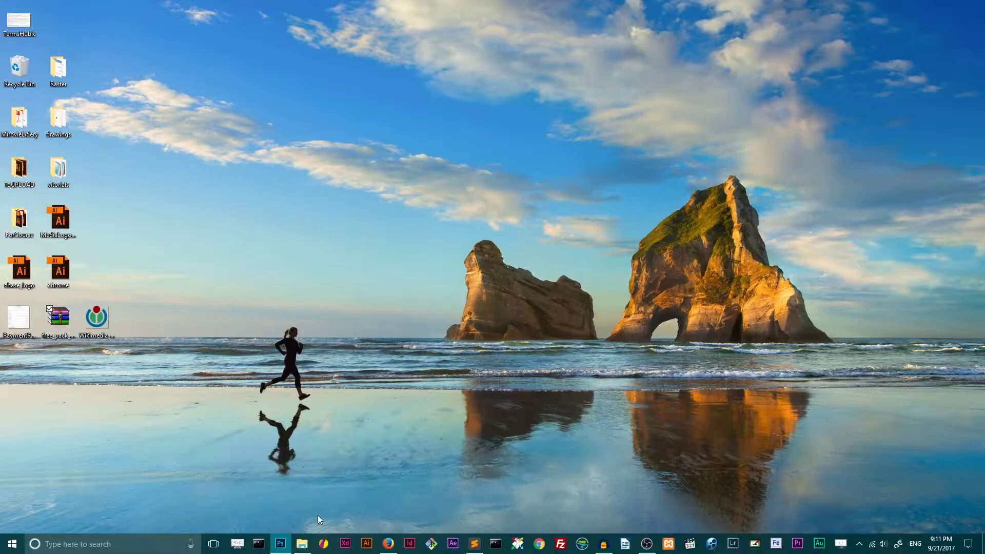
pyautogui.click(281, 544)
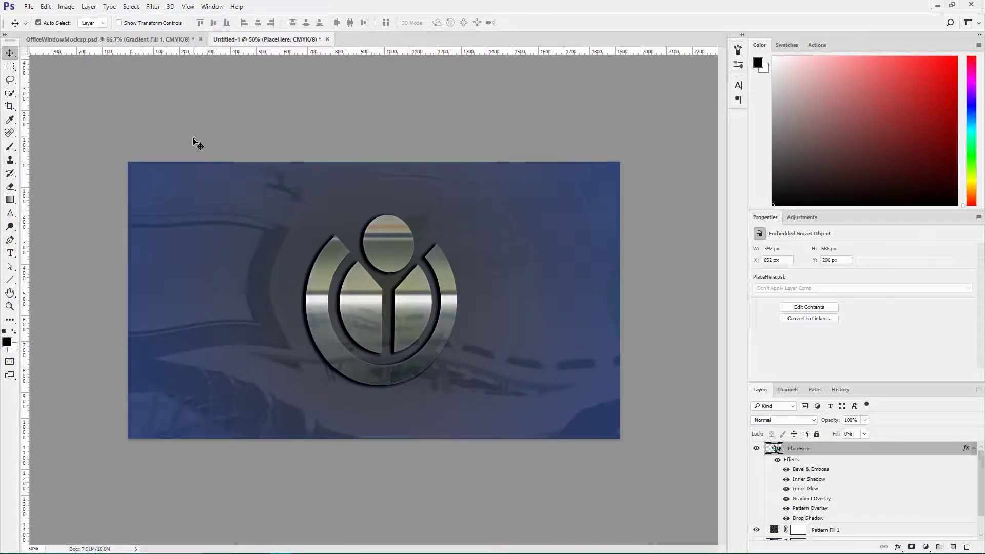
pyautogui.click(29, 6)
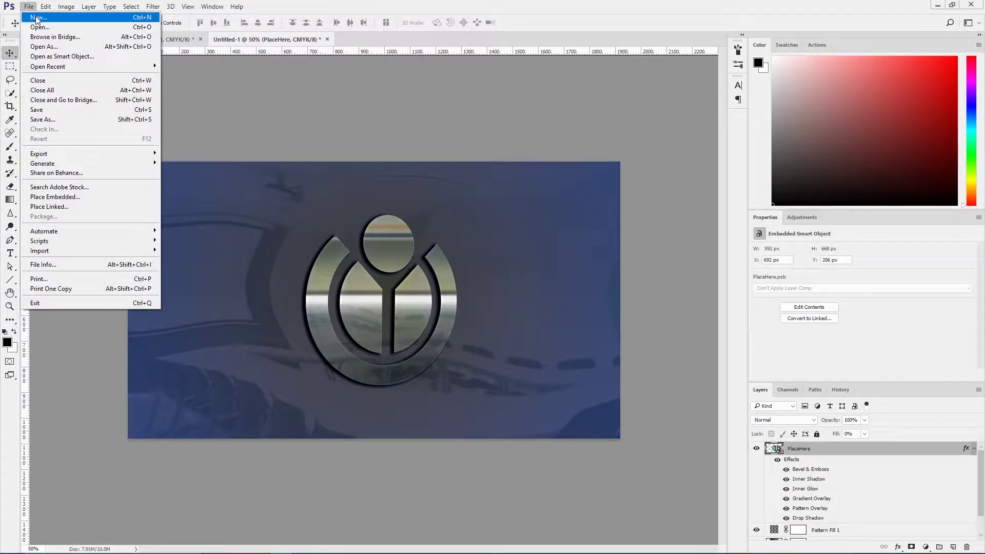
pyautogui.click(37, 19)
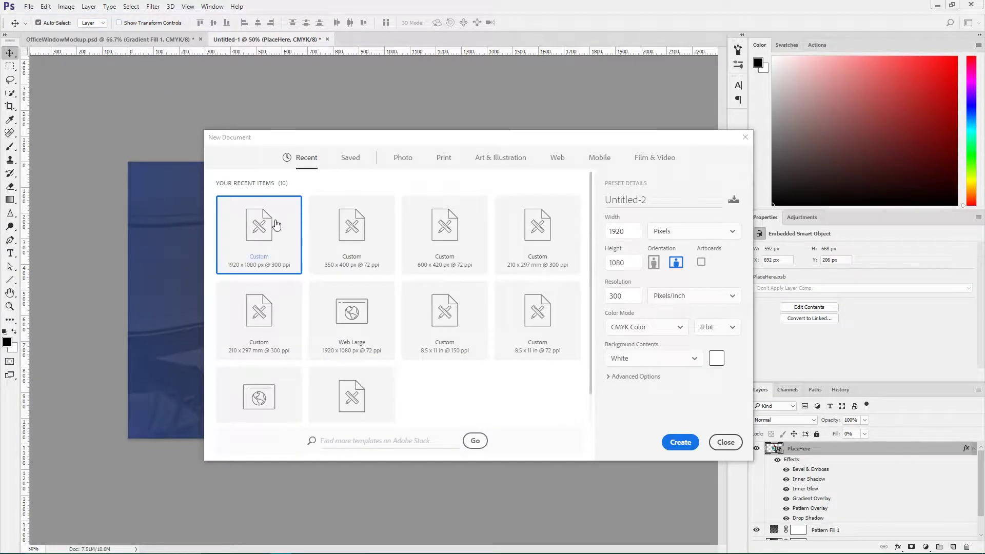
pyautogui.click(680, 442)
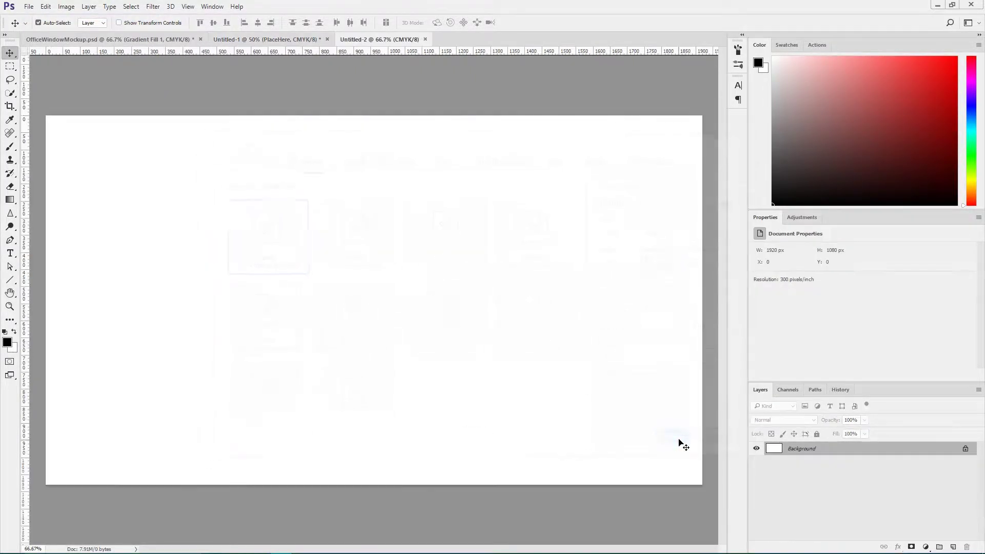
# Start placing a linked file and browse to the MetallicTextmockup folder under Projects, Photoshop on the work (F:) drive.
pyautogui.click(28, 7)
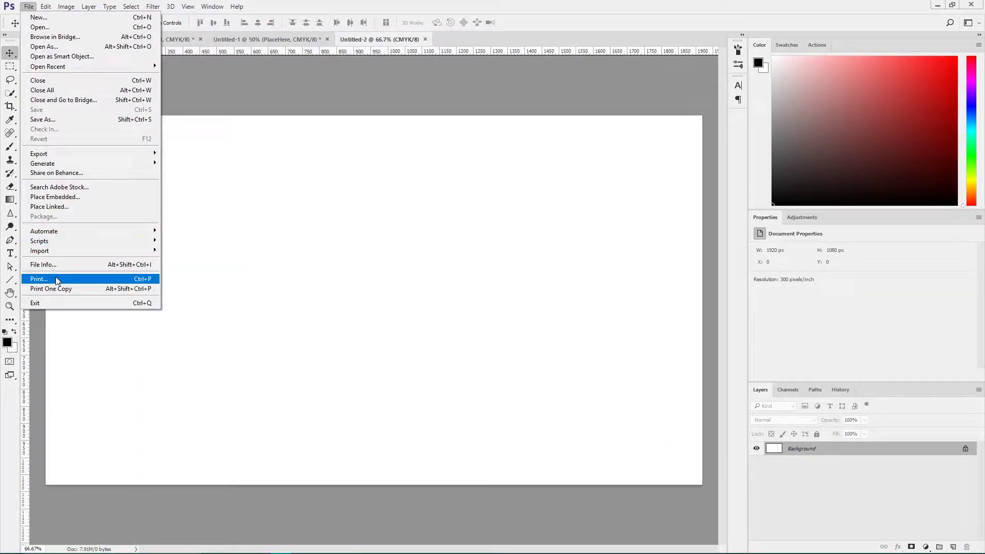
pyautogui.click(58, 207)
pyautogui.click(36, 114)
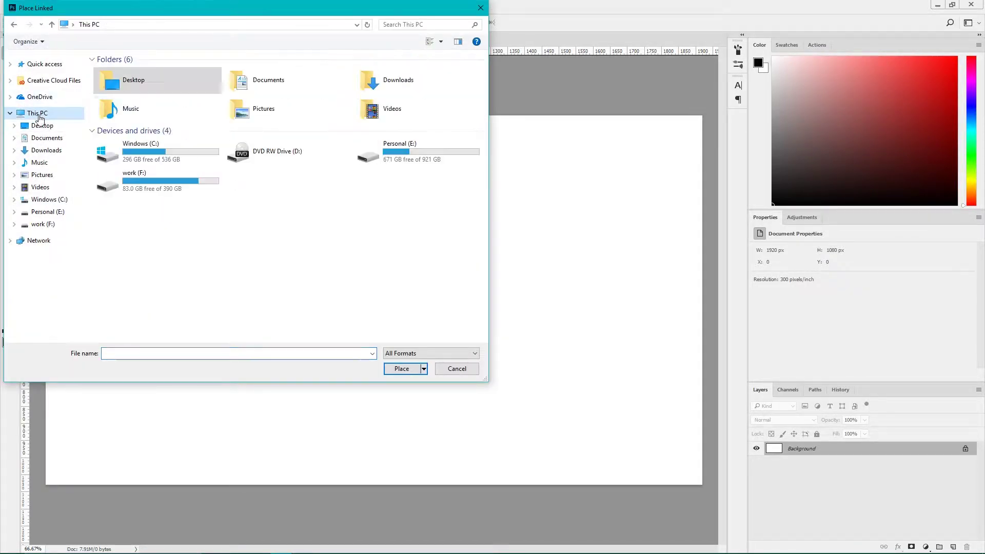
pyautogui.doubleClick(154, 182)
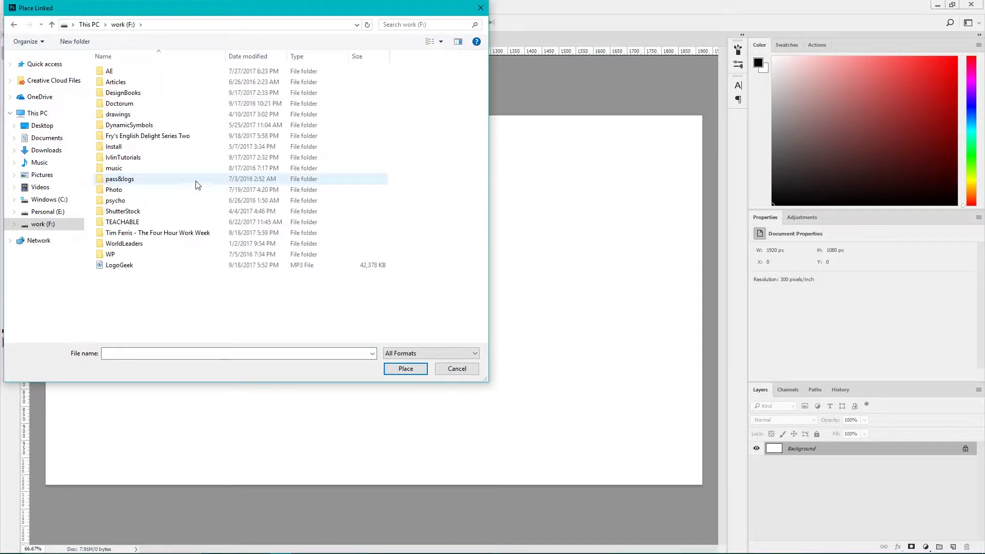
pyautogui.doubleClick(143, 160)
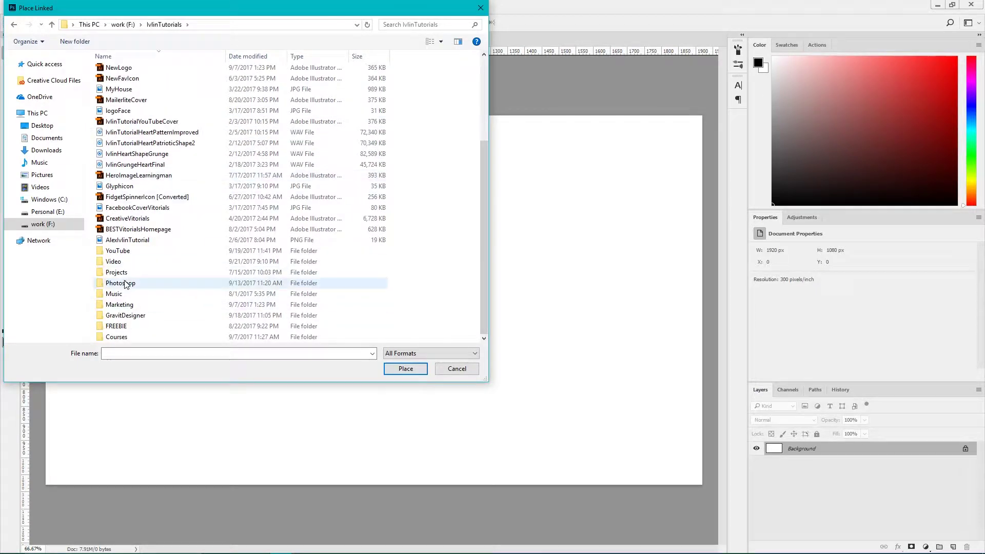
pyautogui.doubleClick(126, 285)
pyautogui.click(14, 24)
pyautogui.doubleClick(125, 337)
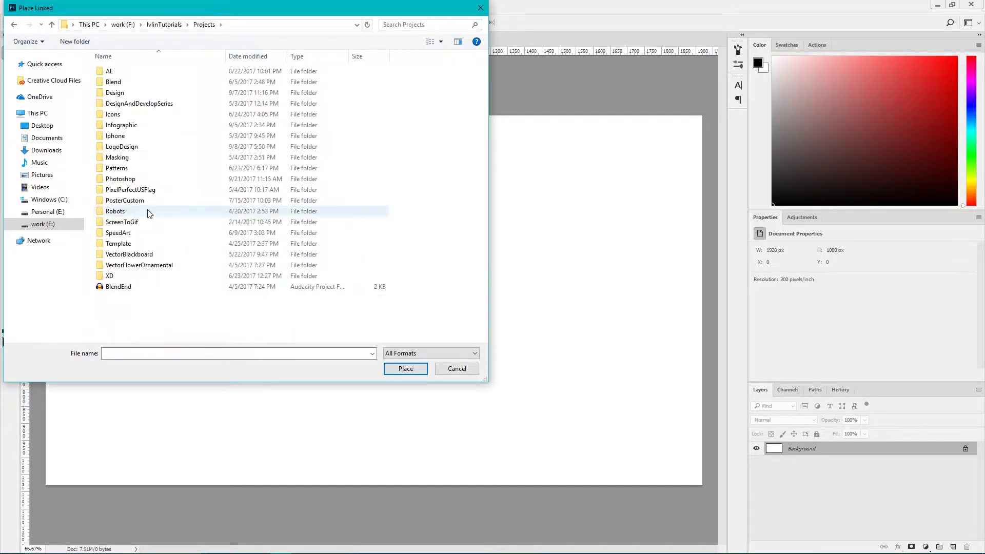
pyautogui.click(135, 148)
pyautogui.doubleClick(124, 178)
pyautogui.doubleClick(135, 126)
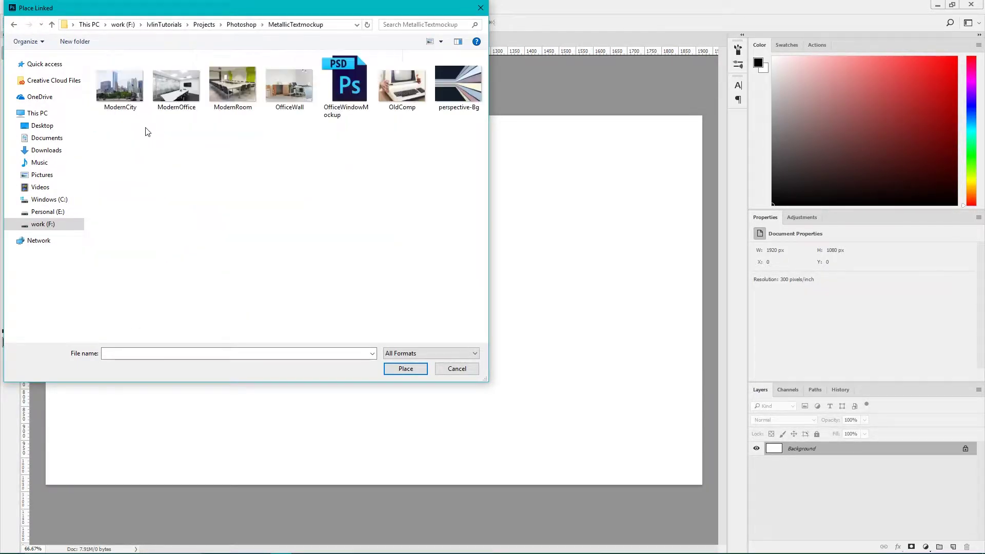
# Place the ModernRoom image as a linked smart object at its default fitted size.
pyautogui.click(234, 87)
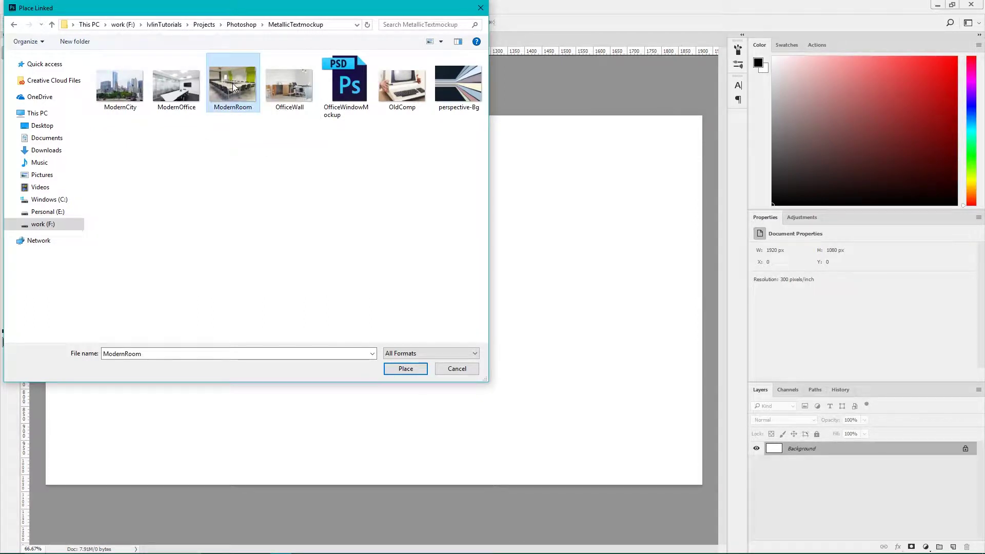
pyautogui.doubleClick(235, 87)
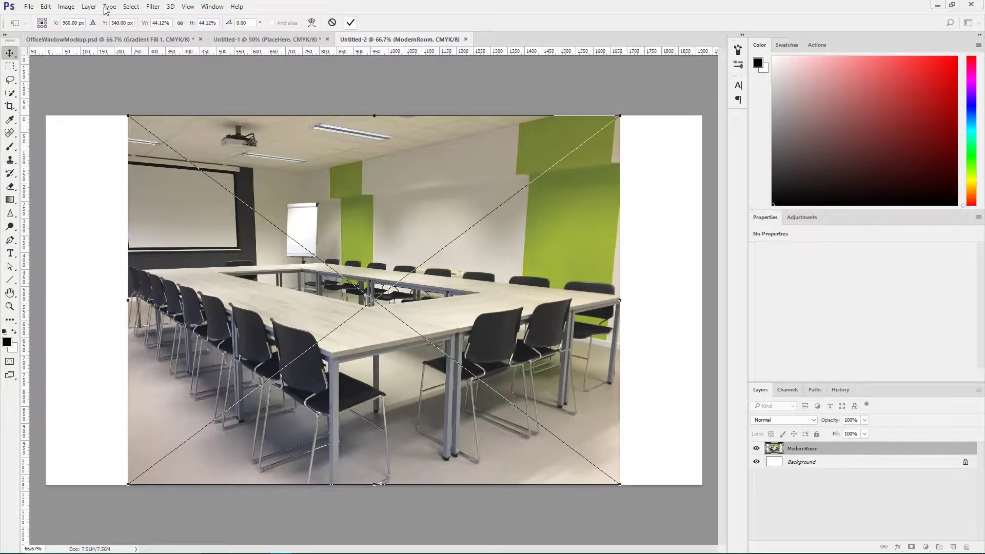
pyautogui.press('Return')
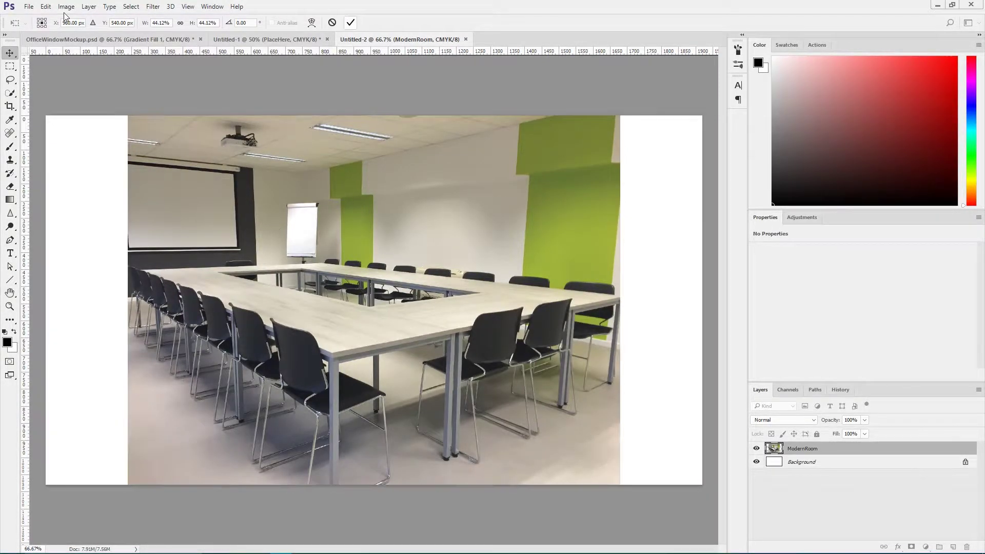
# Trim the canvas on all four sides based on Top Left Pixel Color, and return to the Move tool.
pyautogui.click(67, 6)
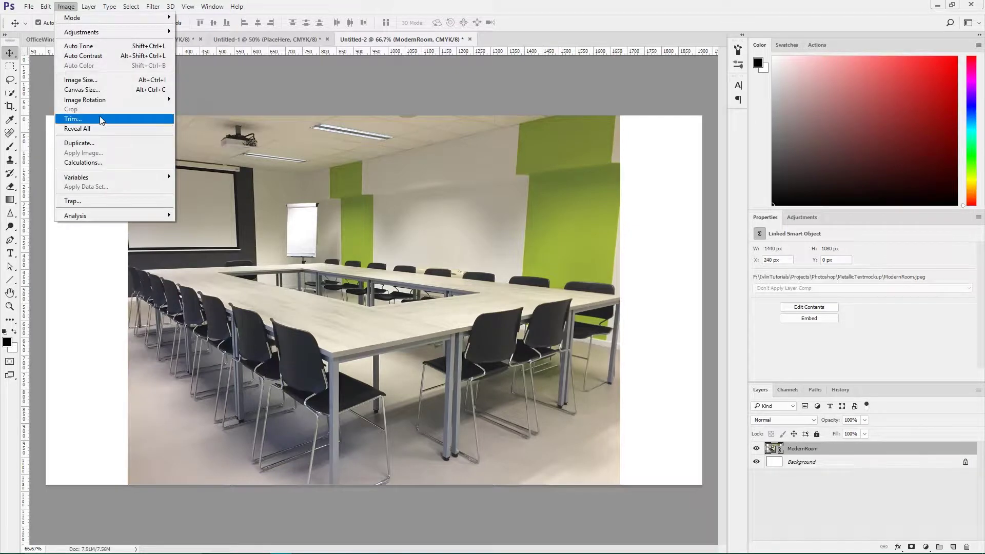
pyautogui.click(72, 119)
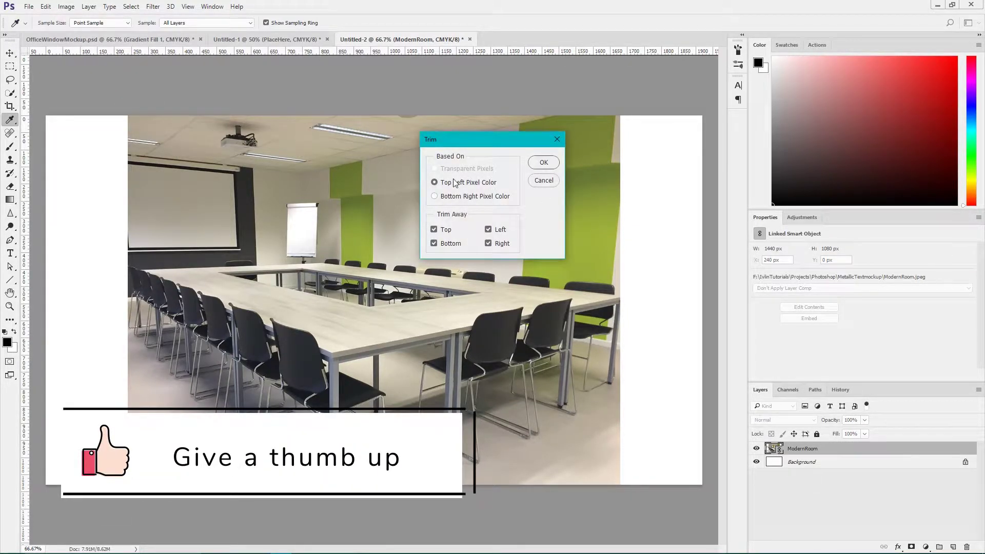
pyautogui.click(543, 163)
pyautogui.press('v')
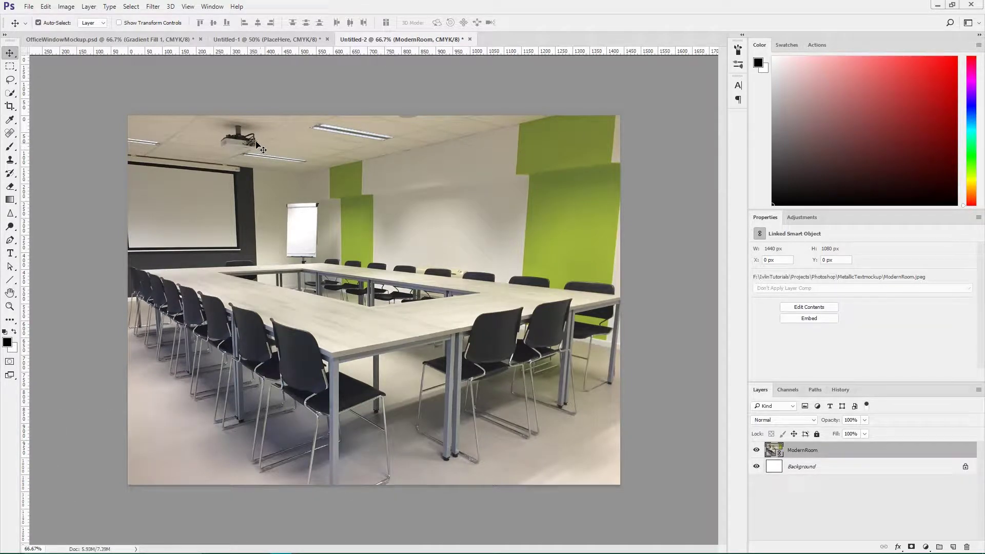
# Apply a sine Wave distortion to the ModernRoom layer with wavelength 200 to 240, amplitude 5 to 10, 100% scale and Repeat Edge Pixels.
pyautogui.click(153, 6)
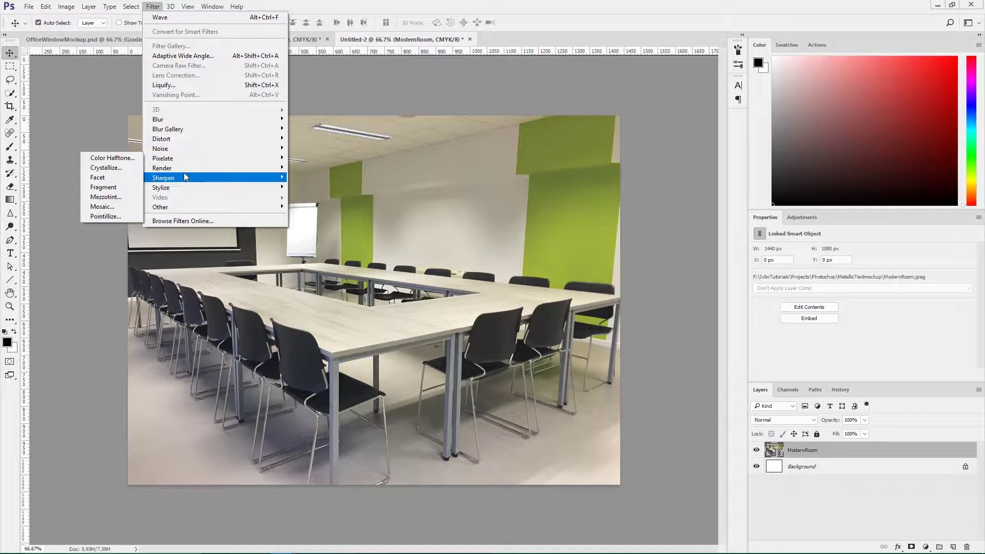
pyautogui.moveTo(178, 143)
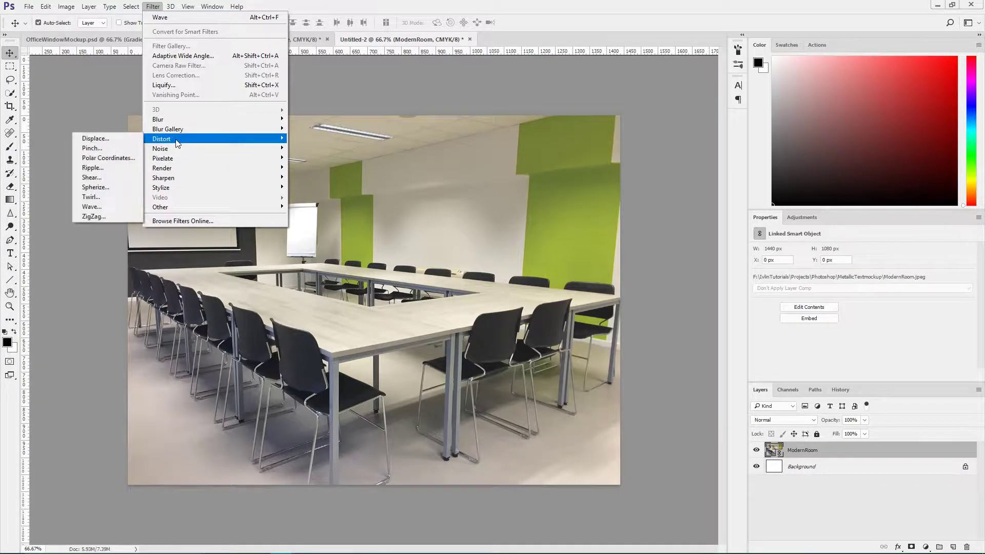
pyautogui.click(107, 206)
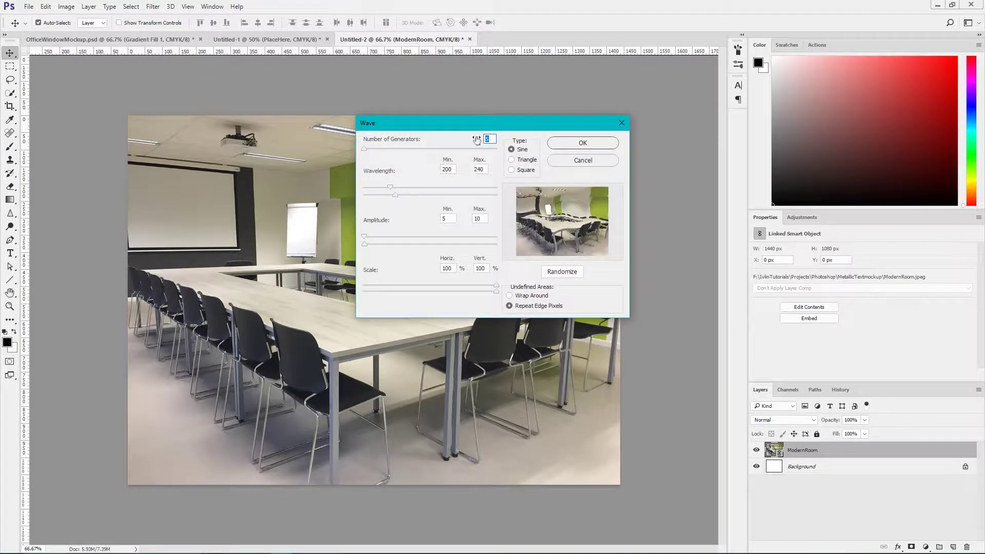
pyautogui.moveTo(478, 126); pyautogui.dragTo(379, 138)
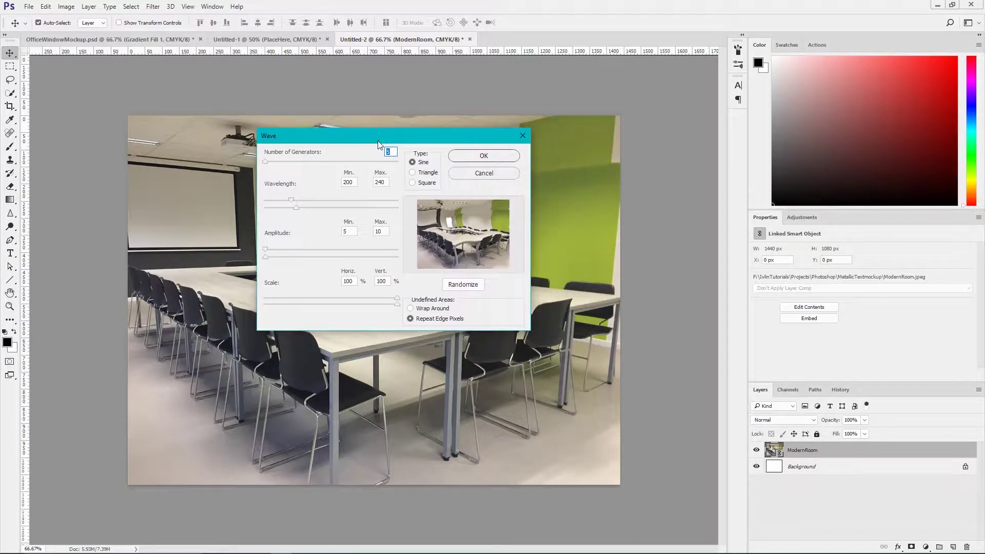
pyautogui.click(352, 182)
pyautogui.click(384, 181)
pyautogui.click(351, 231)
pyautogui.click(384, 230)
pyautogui.click(484, 156)
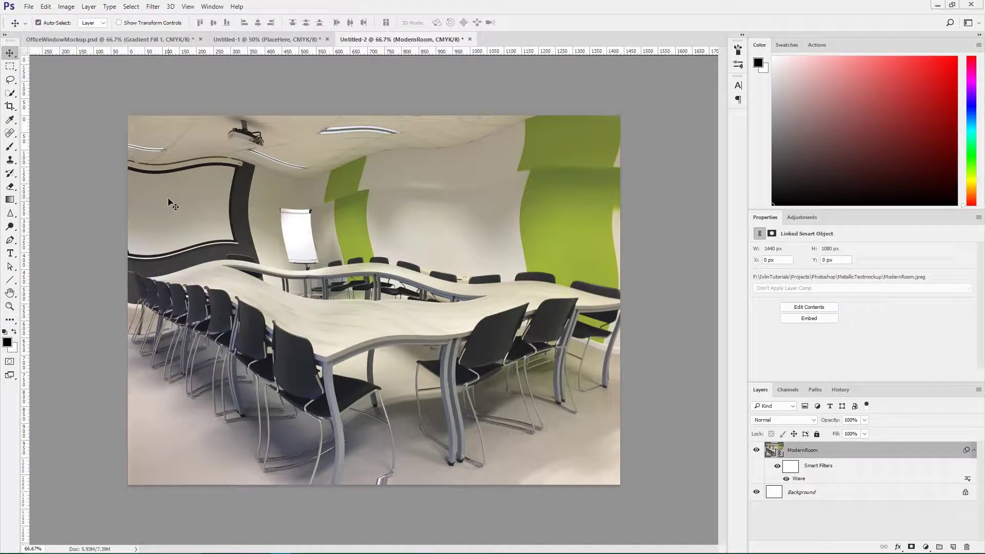
# Define the distorted room image as a pattern named office.
pyautogui.click(49, 7)
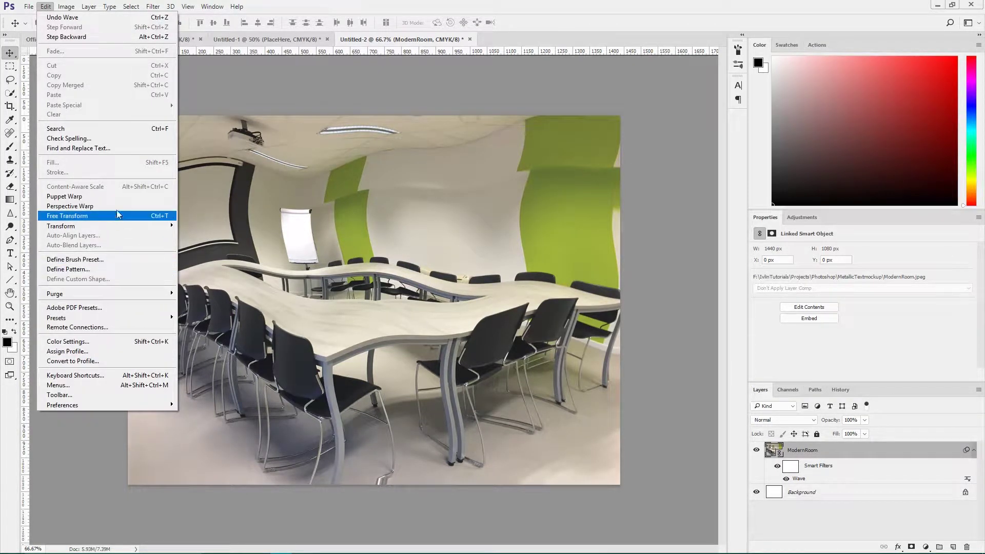
pyautogui.click(103, 269)
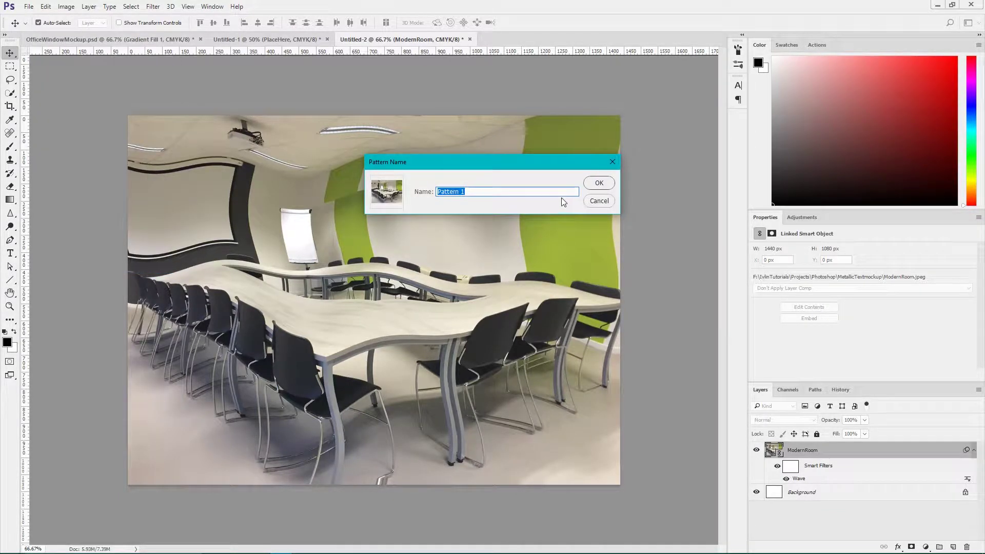
pyautogui.press('BackSpace')
pyautogui.write('office')
pyautogui.click(600, 184)
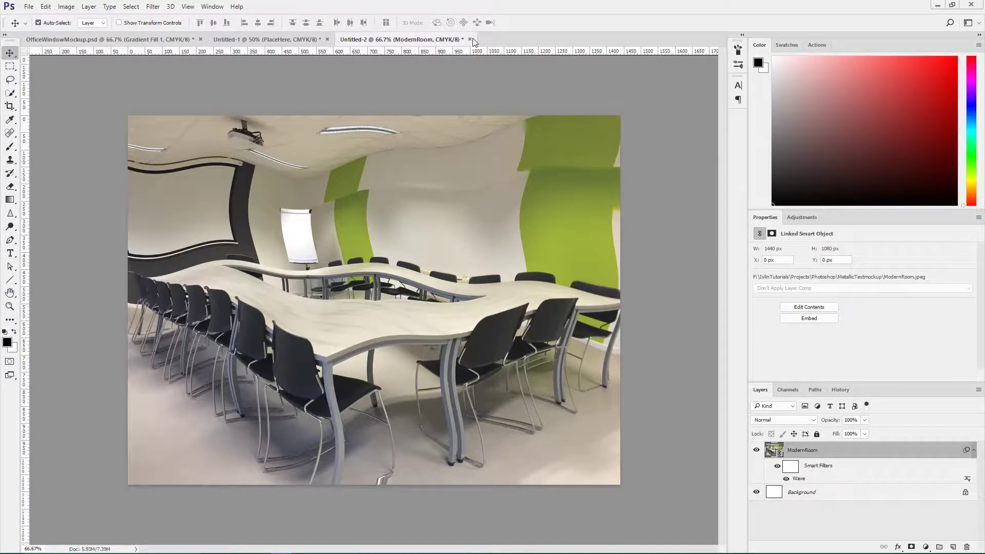
pyautogui.click(28, 6)
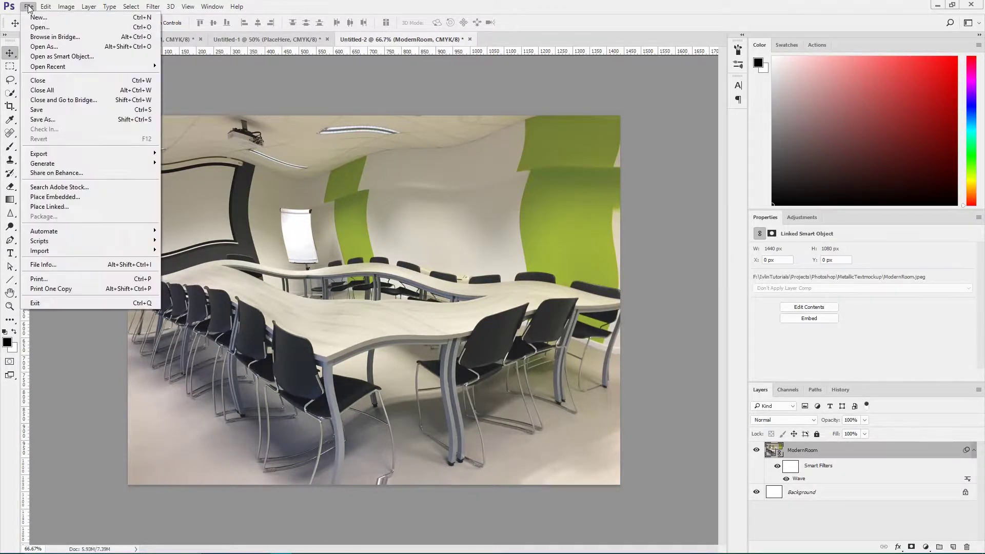
pyautogui.click(54, 210)
pyautogui.click(130, 92)
pyautogui.doubleClick(130, 93)
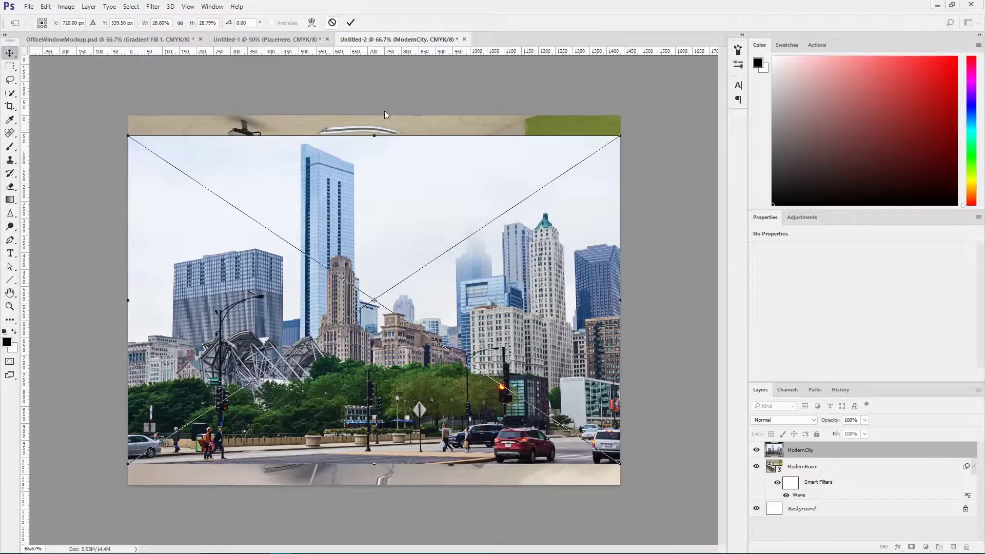
pyautogui.click(332, 23)
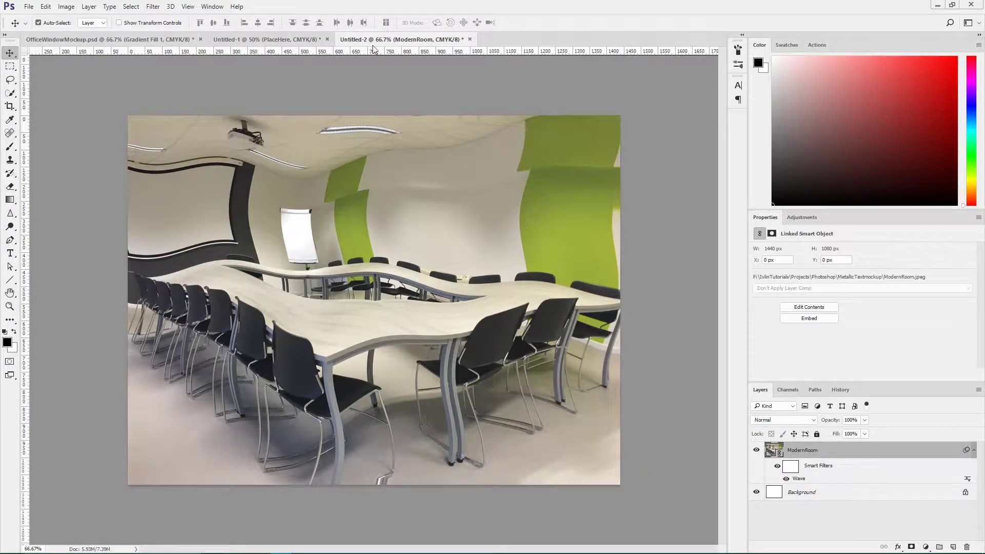
# Close the room document without saving and create a 1920 x 1080 px document at 300 ppi in CMYK Color with a white background.
pyautogui.click(469, 39)
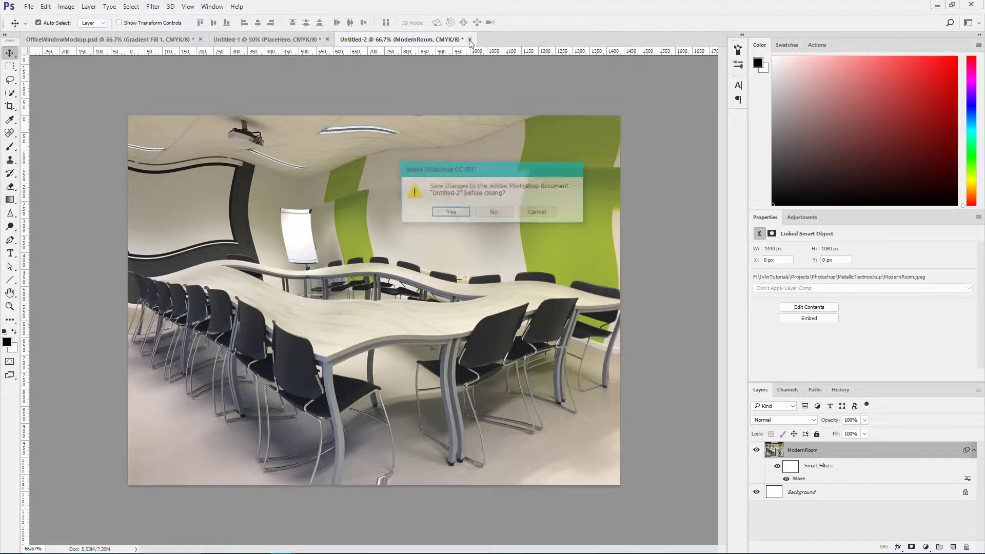
pyautogui.click(493, 212)
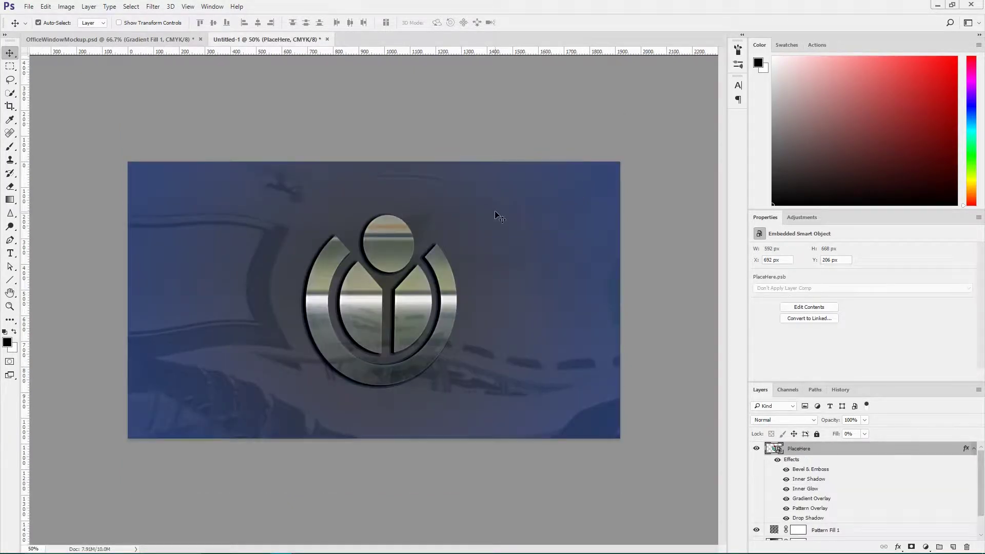
pyautogui.click(28, 7)
pyautogui.click(36, 19)
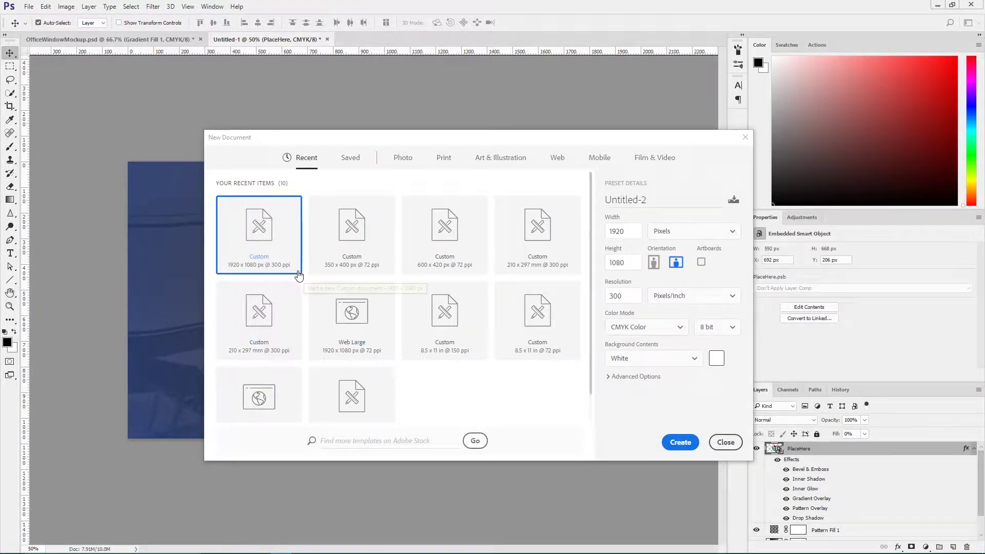
pyautogui.click(678, 445)
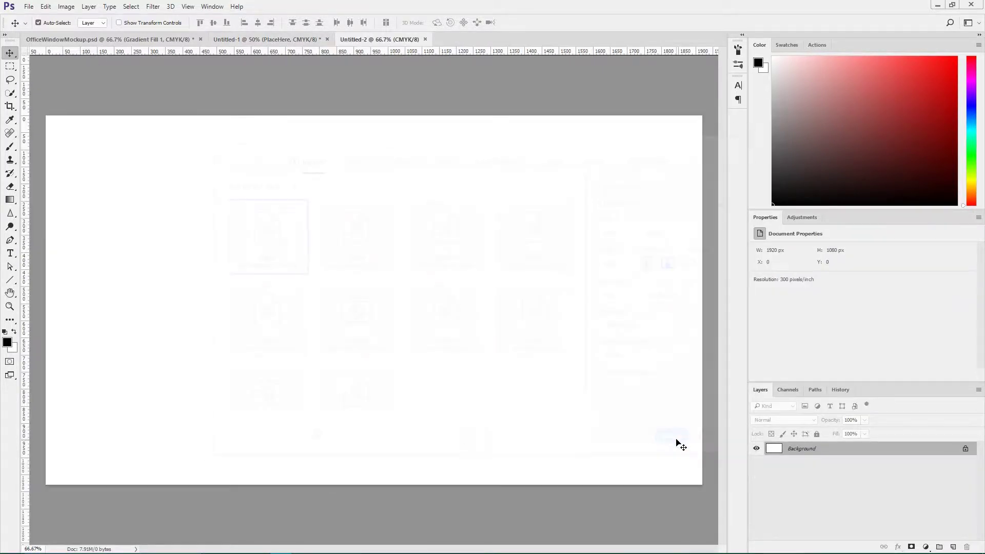
# Unlock the background layer and add a gradient fill layer named Gradient above it.
pyautogui.click(966, 450)
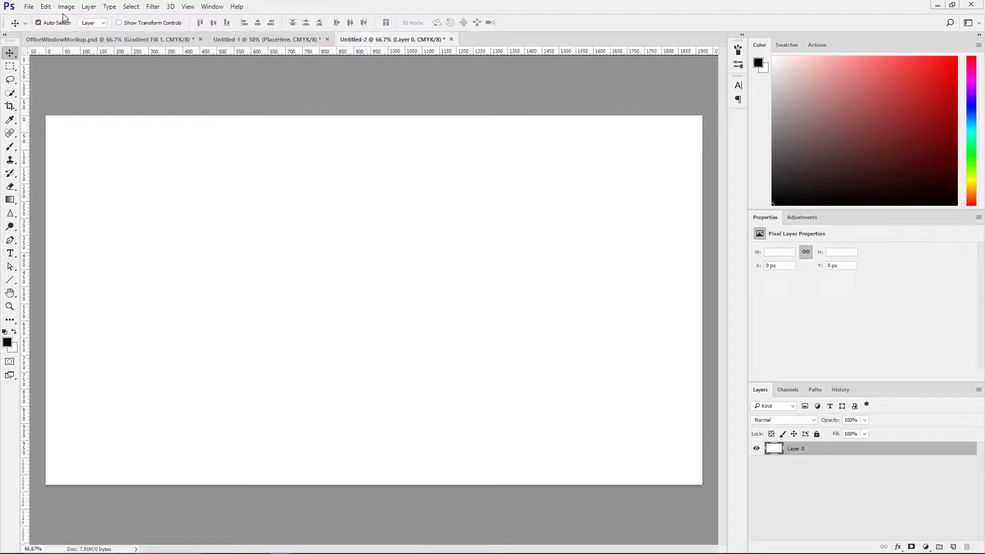
pyautogui.click(91, 8)
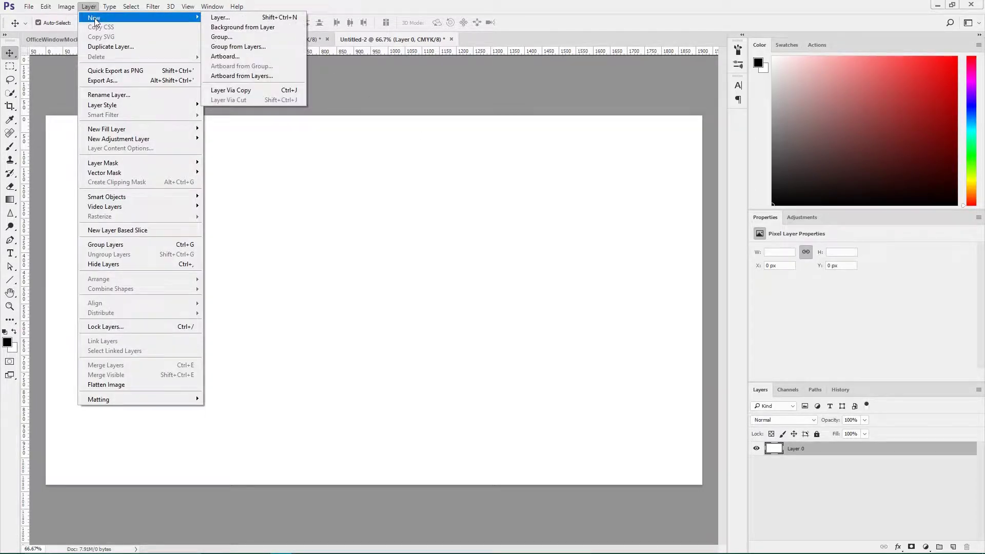
pyautogui.moveTo(105, 132)
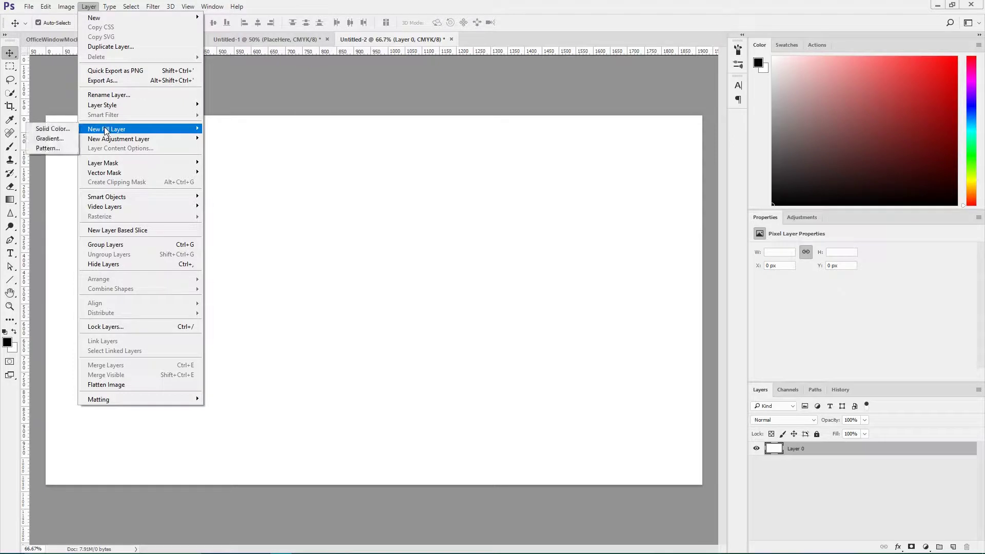
pyautogui.click(61, 143)
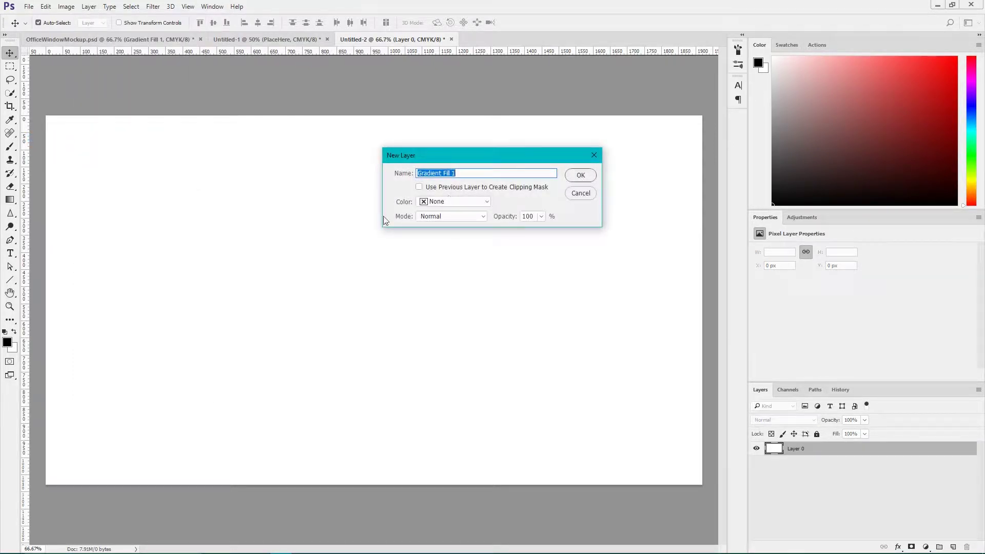
pyautogui.press('BackSpace')
pyautogui.write('Gradient')
pyautogui.press('Return')
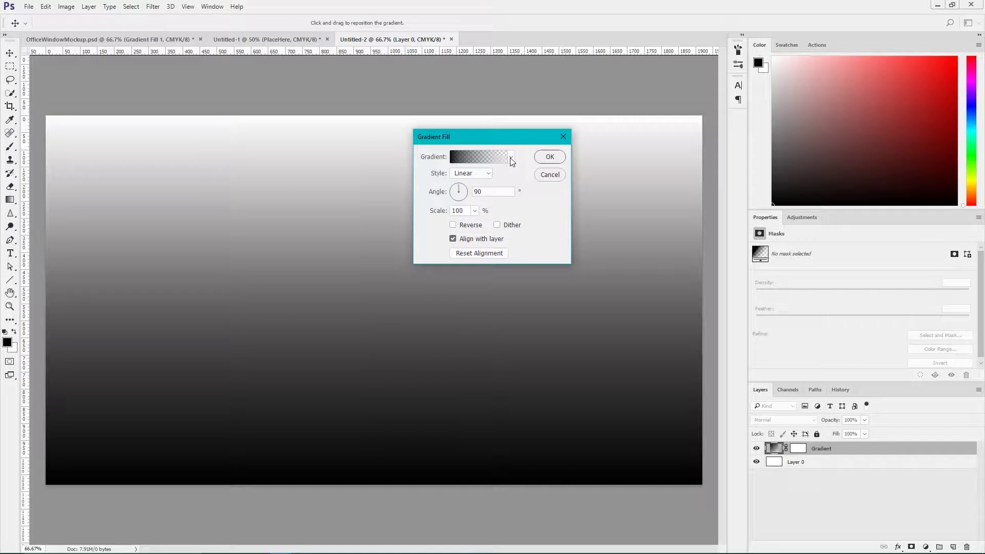
# Choose the Foreground to Background gradient preset and set its black starting stop to #242424.
pyautogui.click(496, 163)
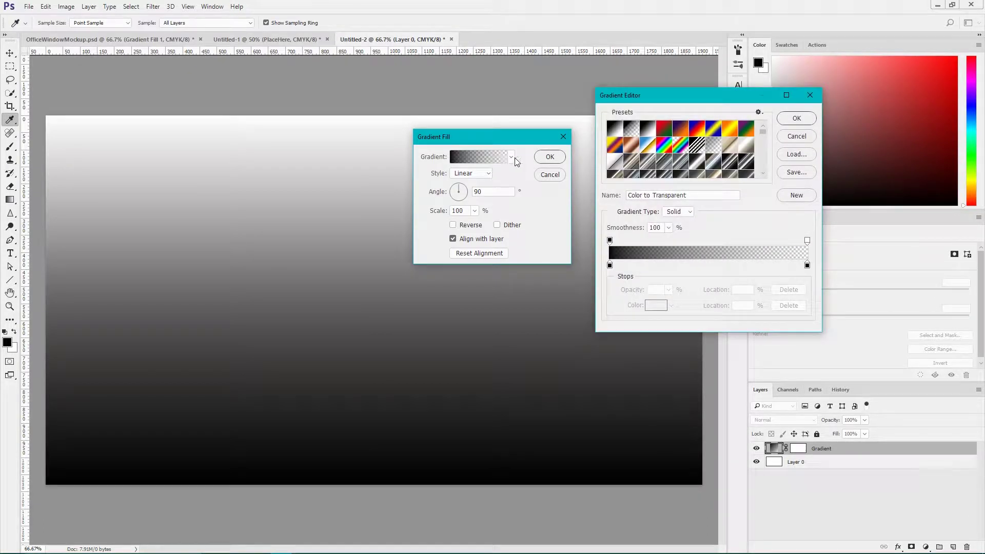
pyautogui.click(615, 131)
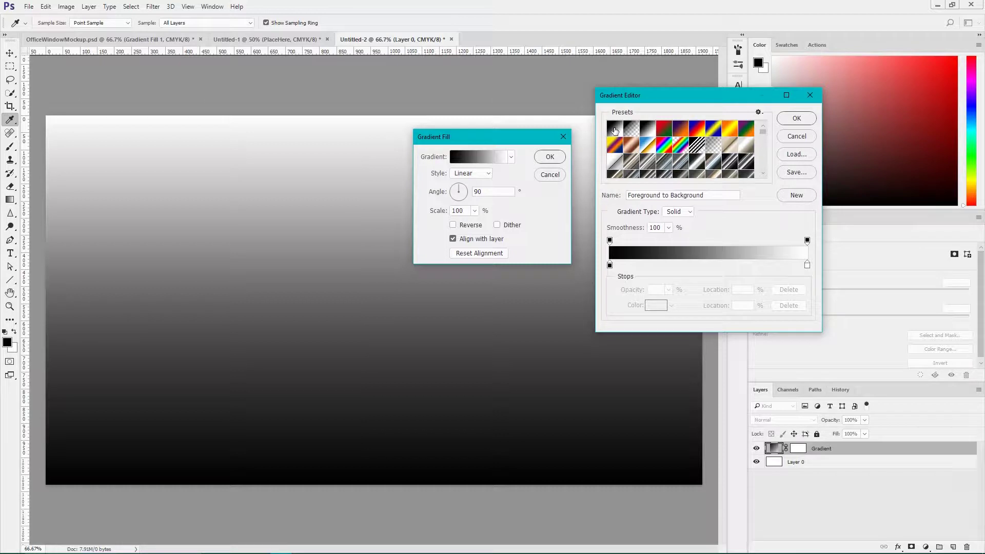
pyautogui.doubleClick(610, 265)
pyautogui.click(853, 390)
pyautogui.press('BackSpace')
pyautogui.write('2422424')
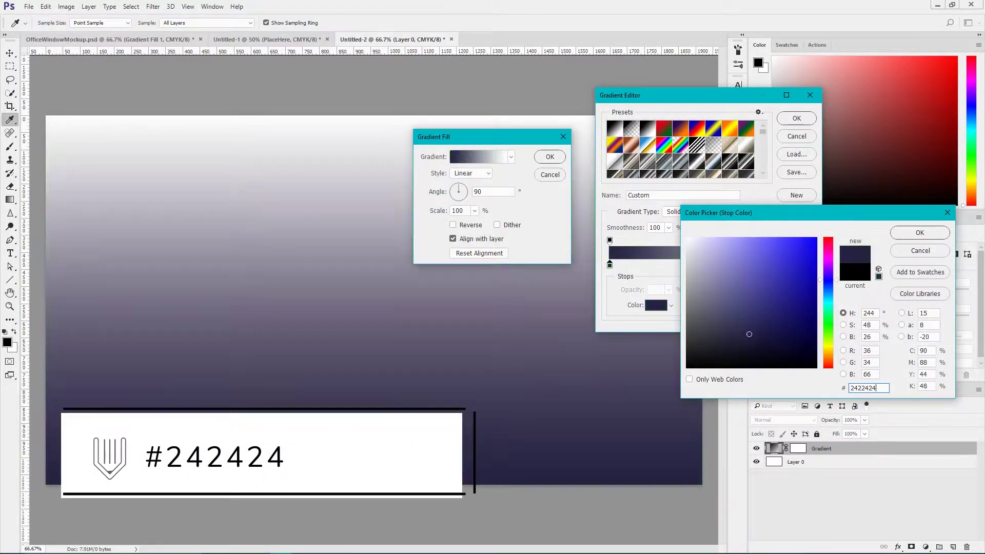
pyautogui.click(920, 233)
pyautogui.click(496, 215)
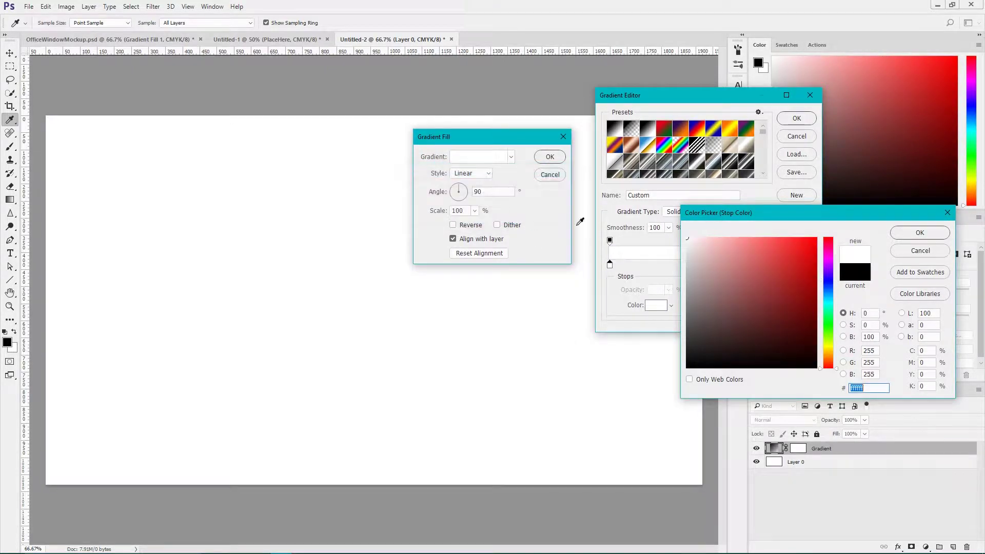
pyautogui.write('2')
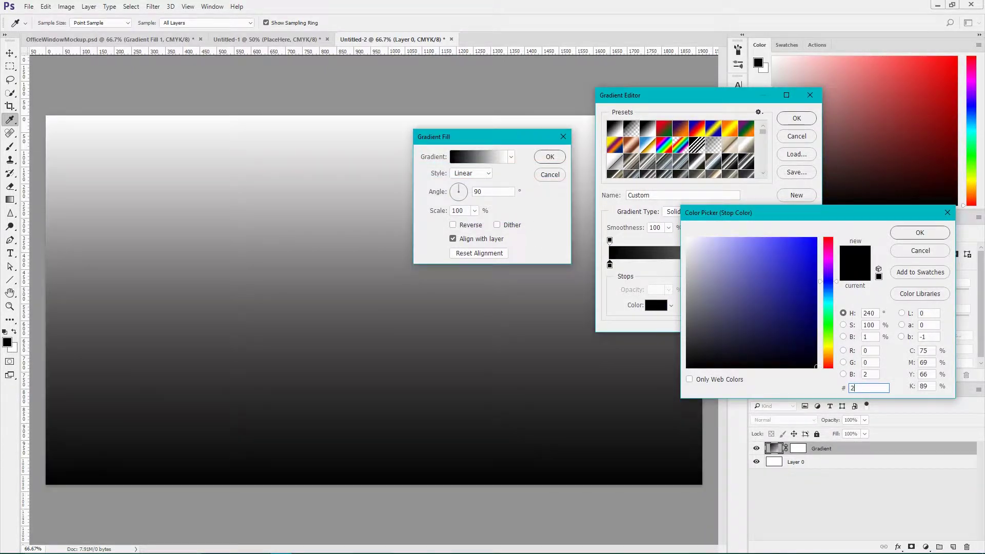
pyautogui.write('42424')
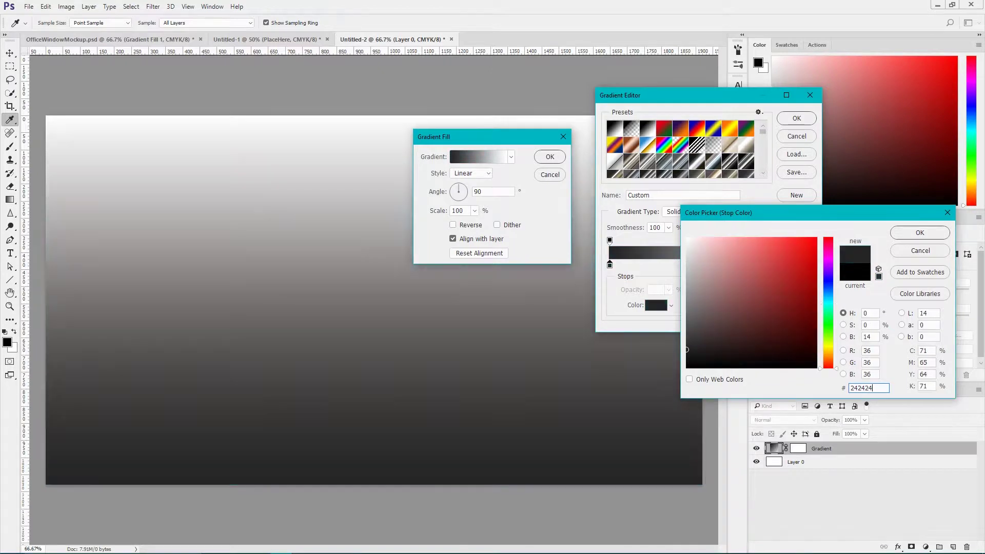
pyautogui.click(927, 233)
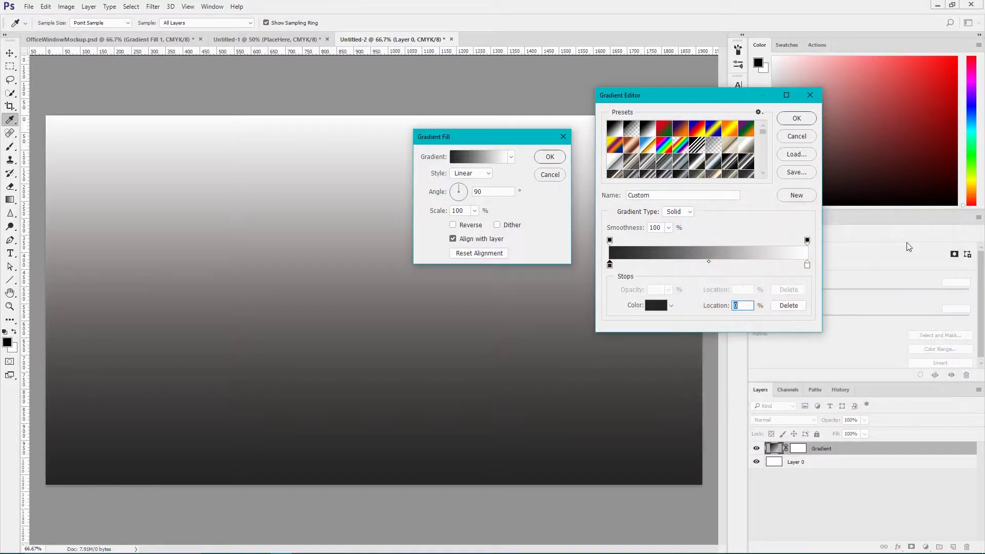
# Set the gradient's white end stop to #1b2f5b and accept the edited gradient.
pyautogui.doubleClick(807, 265)
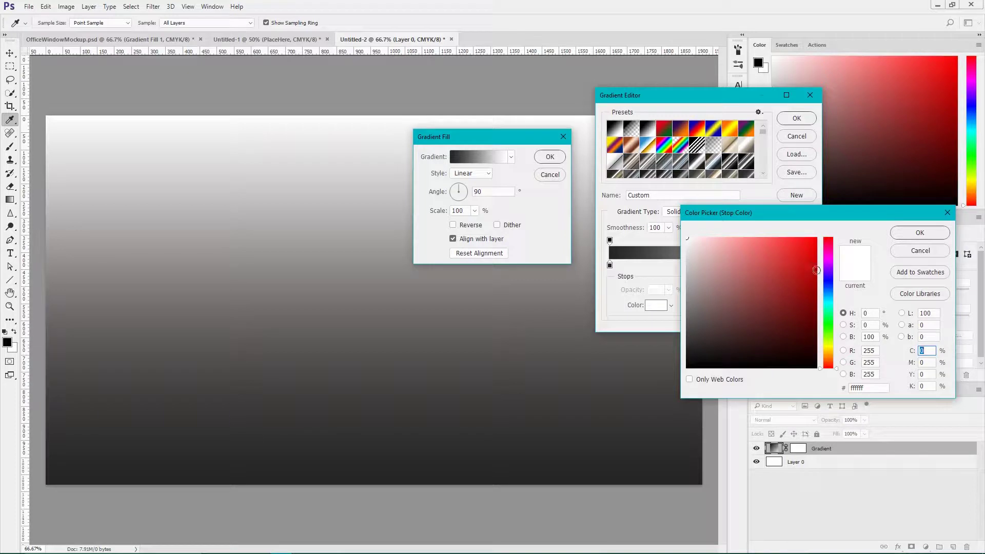
pyautogui.click(868, 388)
pyautogui.write('1')
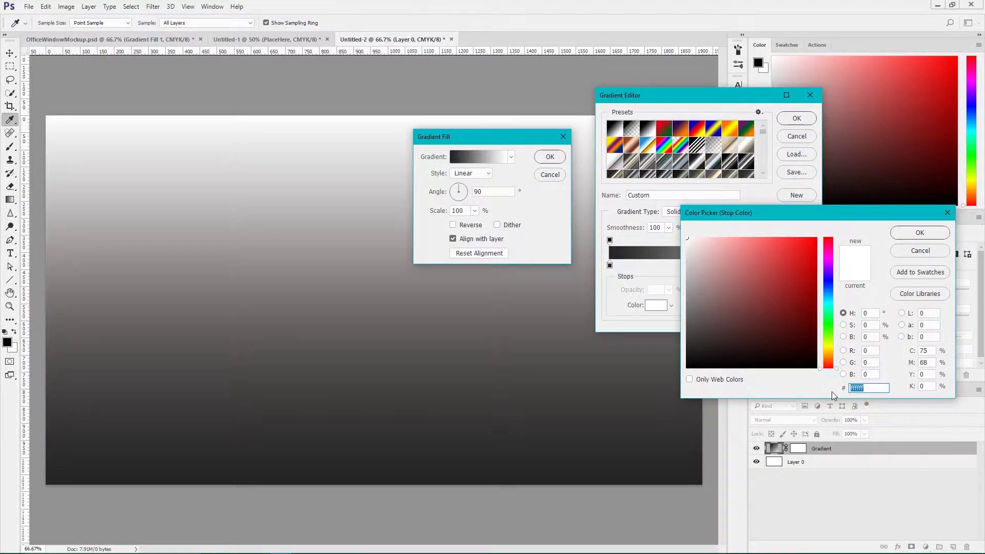
pyautogui.write('b')
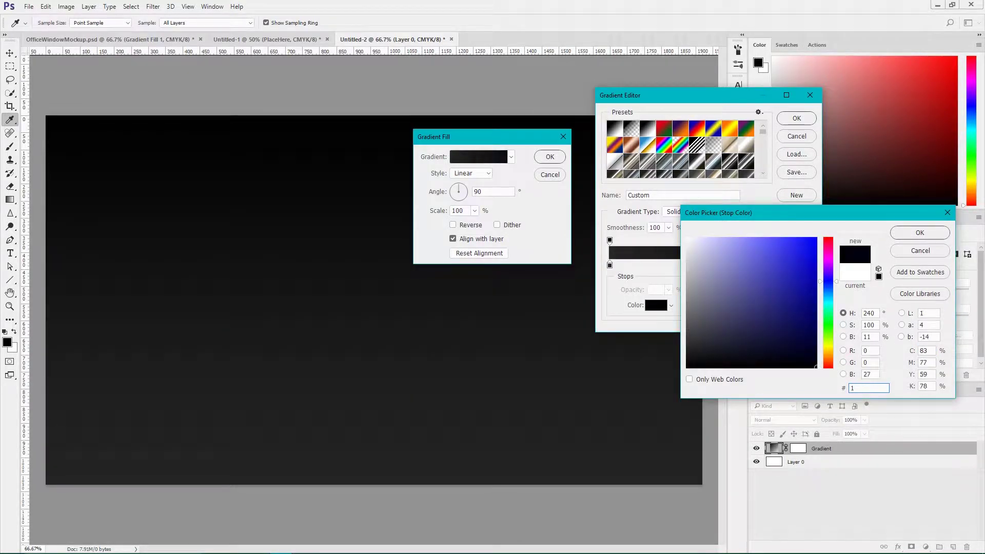
pyautogui.write('2f')
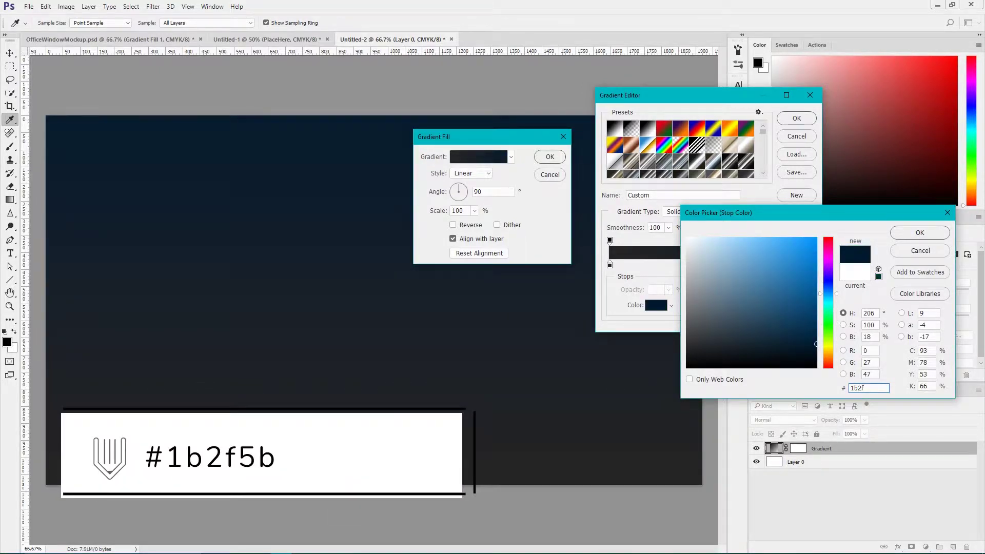
pyautogui.write('5b')
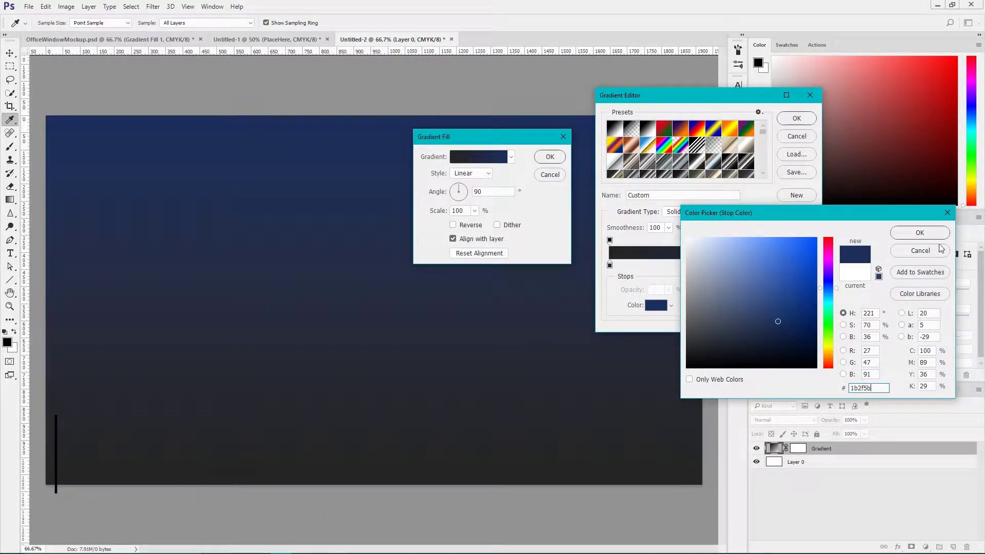
pyautogui.click(921, 233)
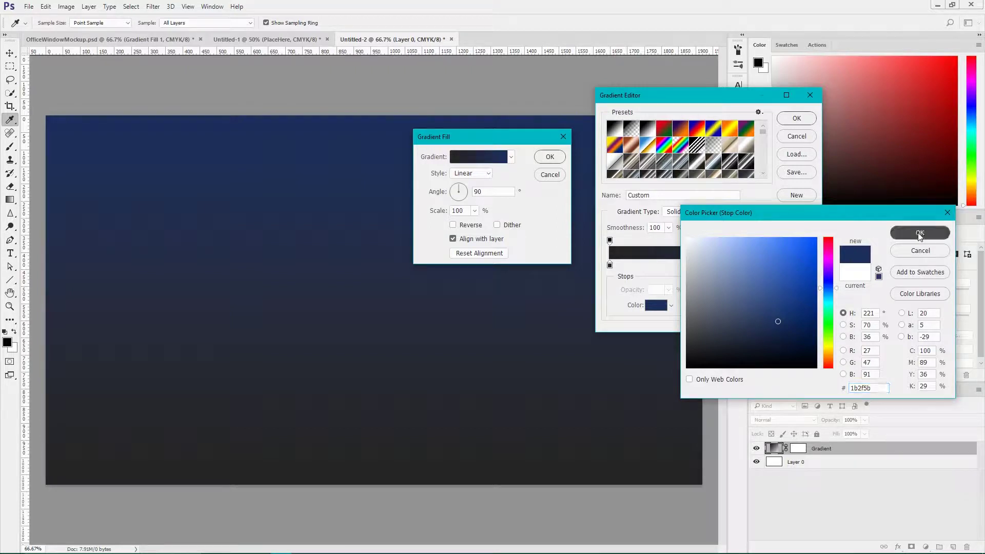
pyautogui.click(796, 118)
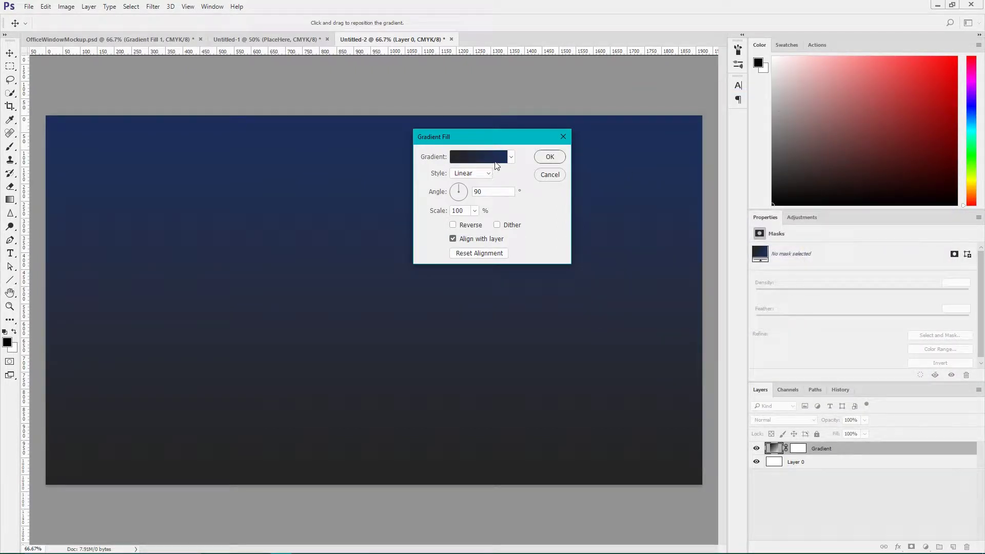
# Make the gradient fill radial and enlarge its scale so the dark centre spreads across the canvas, accepting the fill.
pyautogui.click(489, 174)
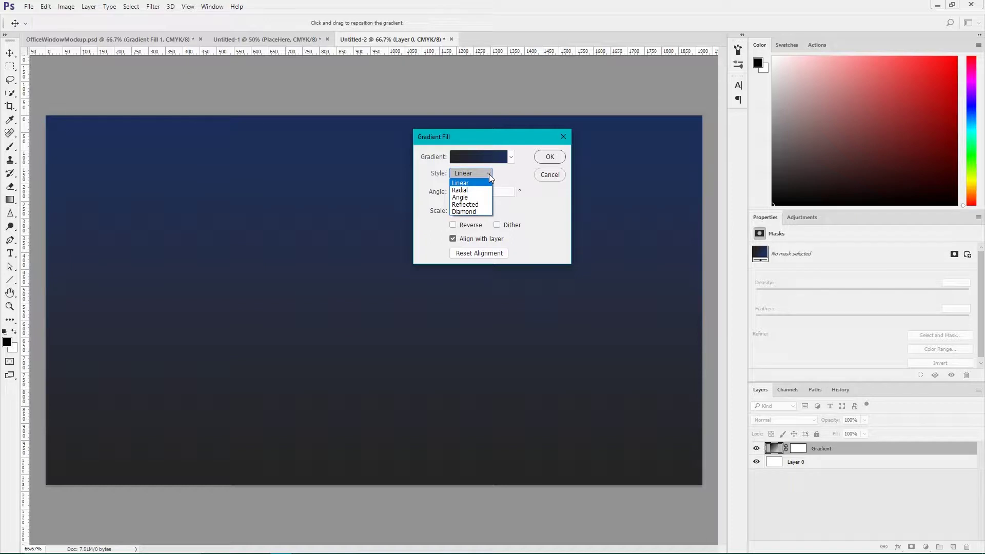
pyautogui.click(477, 191)
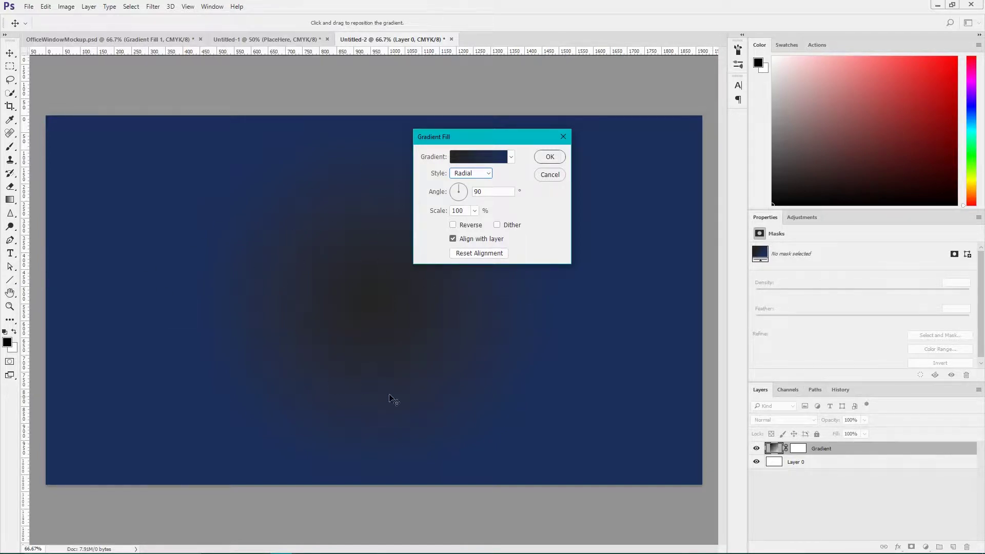
pyautogui.click(475, 214)
pyautogui.moveTo(473, 226); pyautogui.dragTo(483, 226)
pyautogui.press('Up')
pyautogui.click(549, 156)
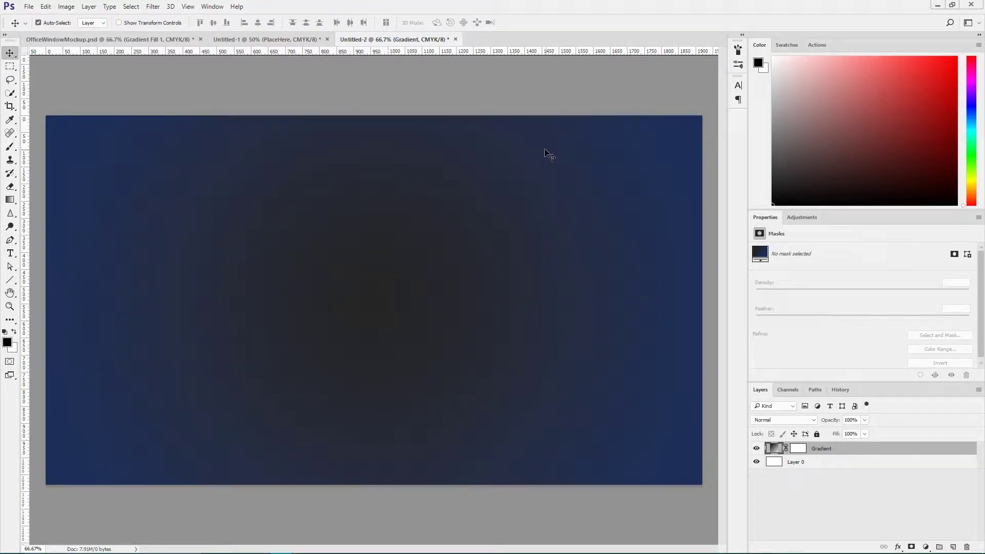
# Add a pattern fill layer named Office above the Gradient layer.
pyautogui.click(72, 7)
pyautogui.click(87, 7)
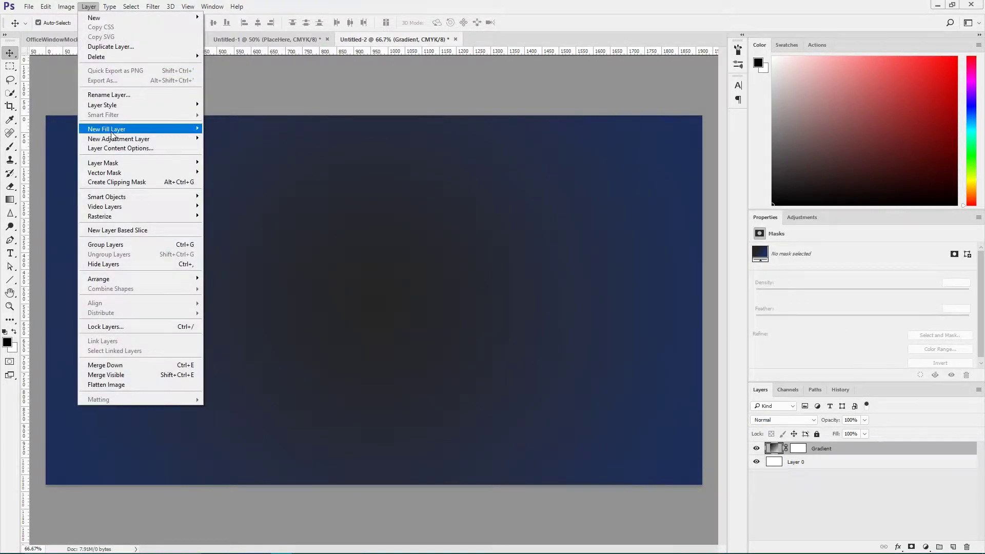
pyautogui.moveTo(113, 131)
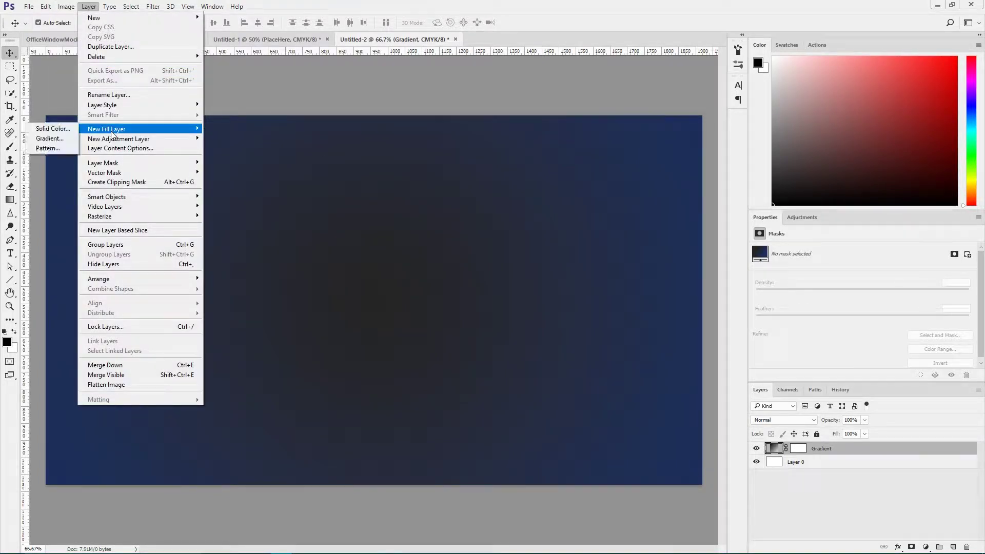
pyautogui.click(57, 148)
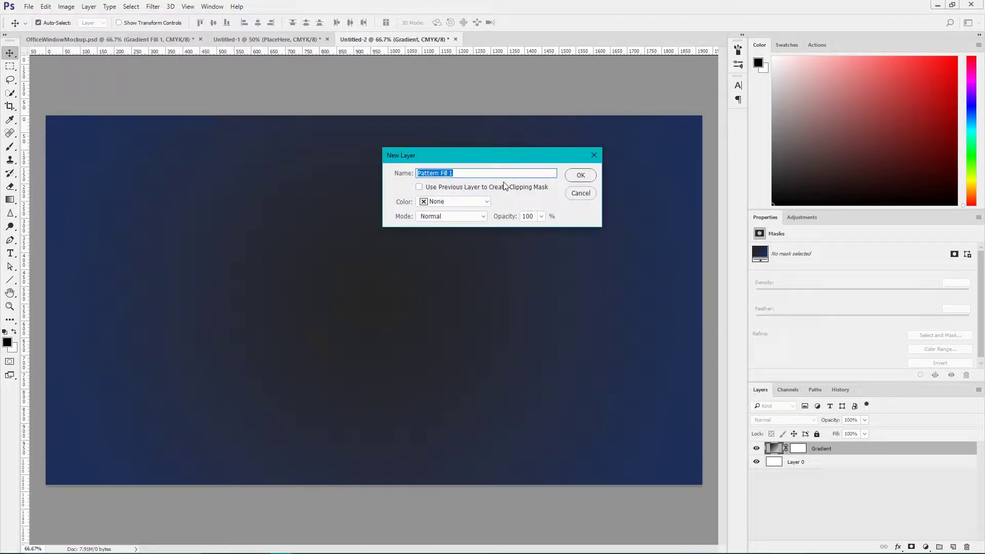
pyautogui.press('BackSpace')
pyautogui.press('Return')
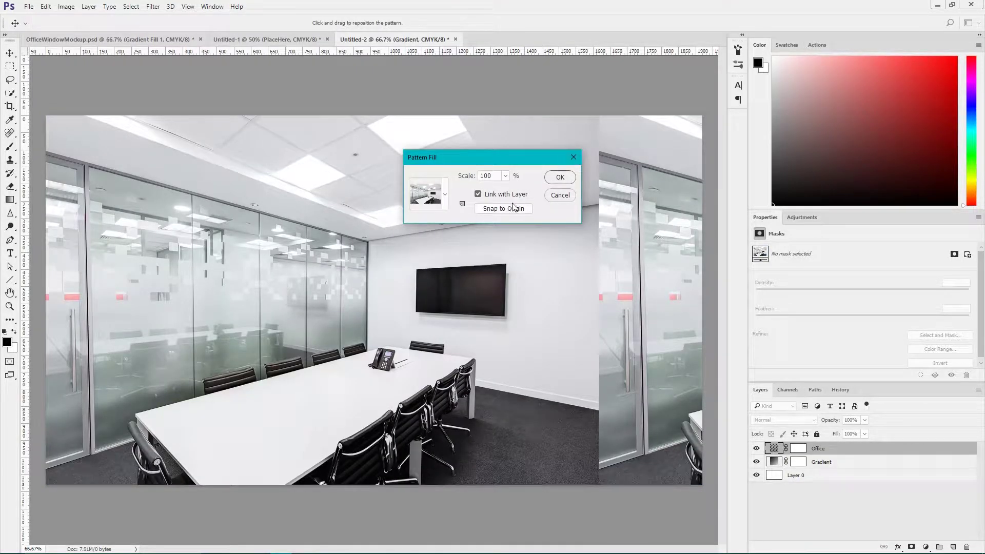
# Fill the Office layer with the wave-distorted meeting room pattern at 133% scale.
pyautogui.click(507, 176)
pyautogui.click(447, 191)
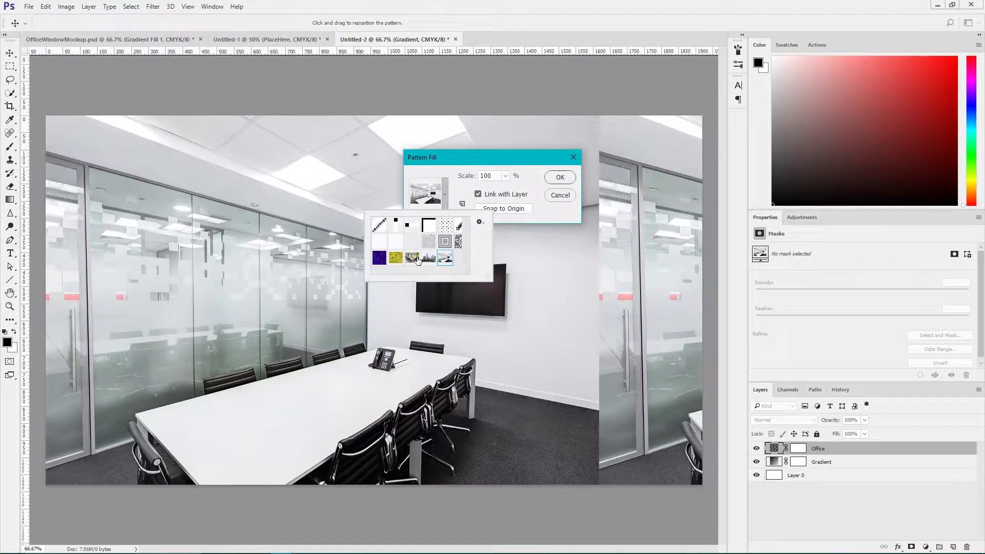
pyautogui.click(417, 260)
pyautogui.click(530, 170)
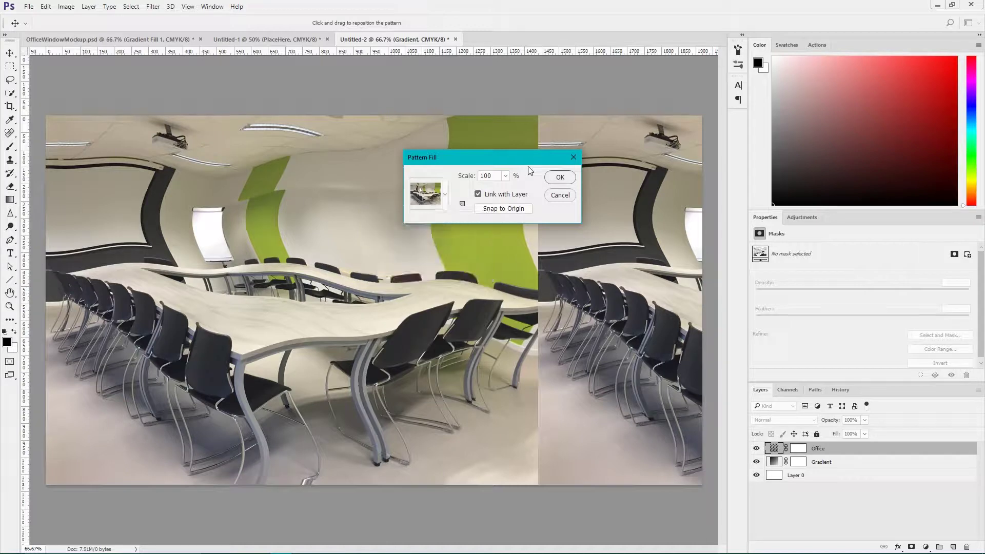
pyautogui.click(505, 176)
pyautogui.moveTo(506, 190); pyautogui.dragTo(507, 191)
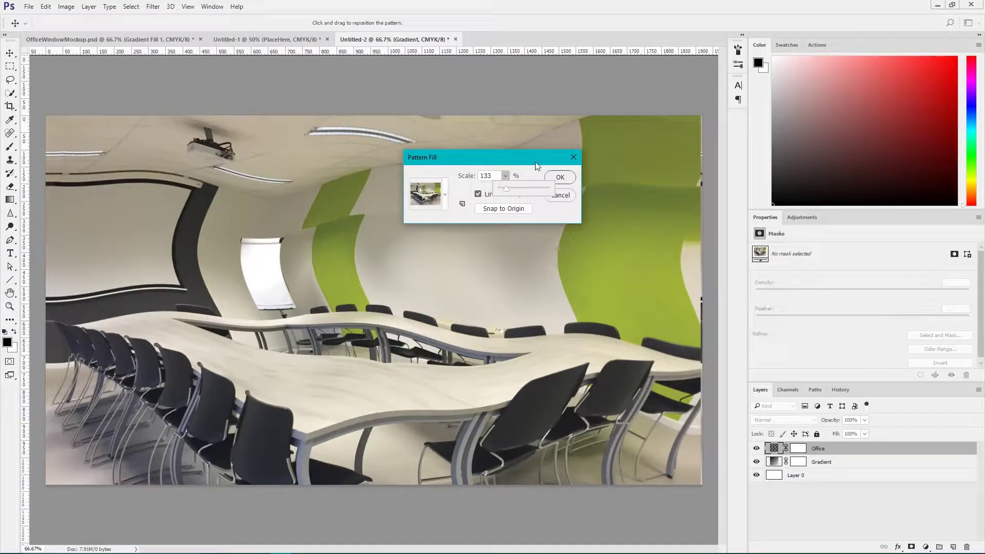
pyautogui.click(560, 177)
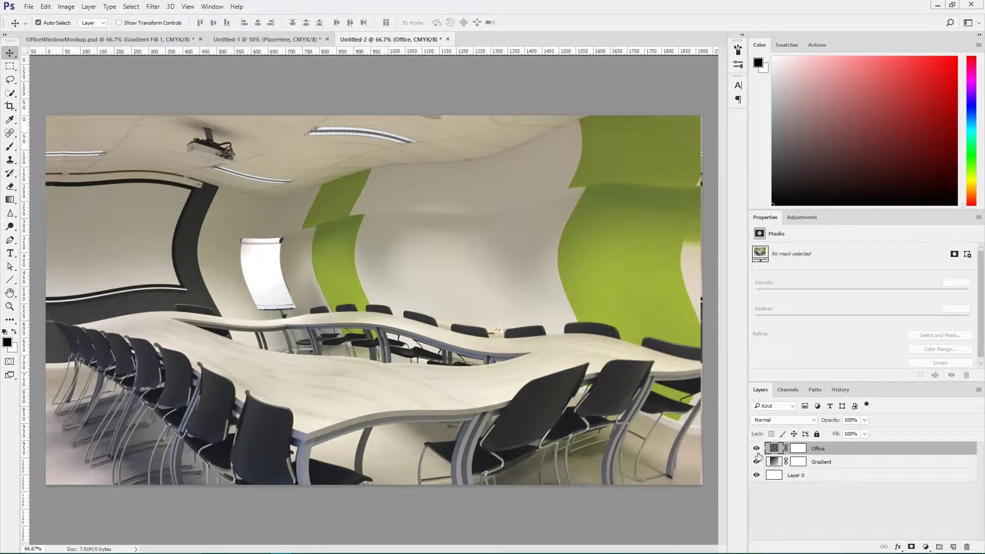
# Blend the Office layer with Linear Dodge (Add) and set its fill to 25%.
pyautogui.click(768, 421)
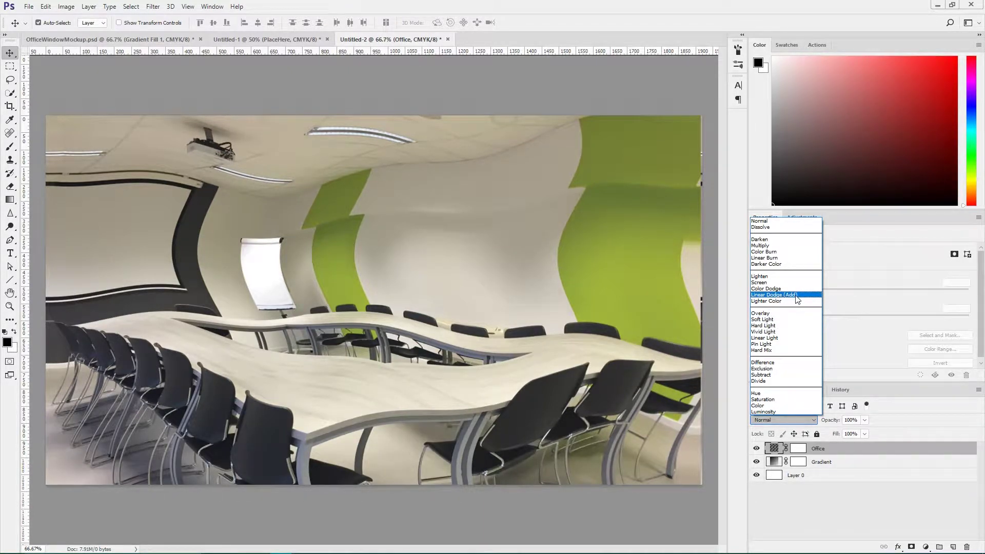
pyautogui.click(780, 295)
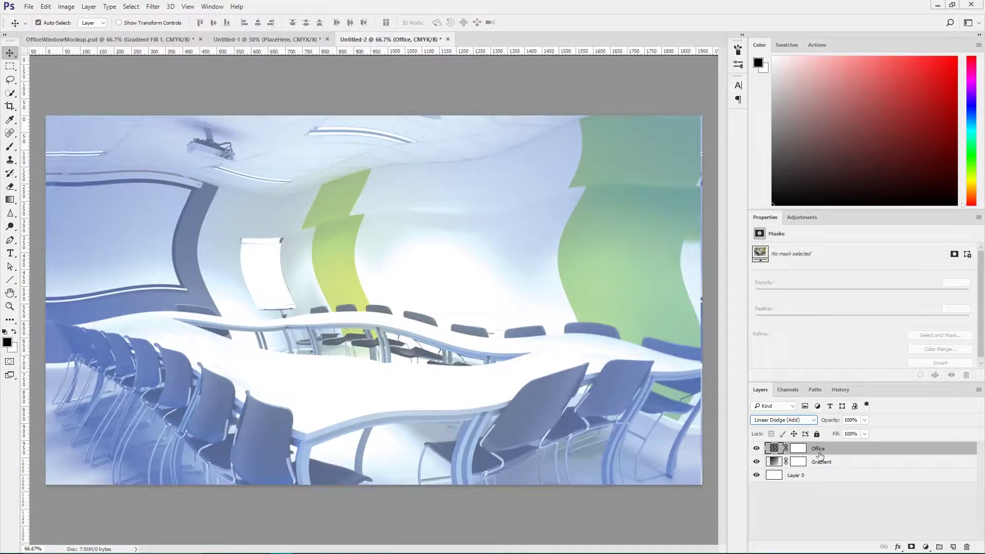
pyautogui.click(851, 434)
pyautogui.write('0')
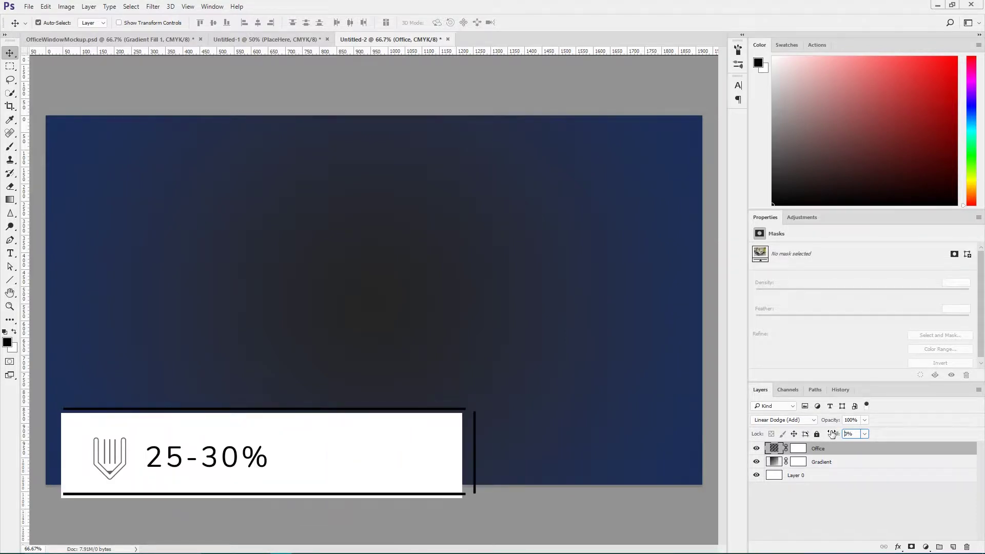
pyautogui.moveTo(833, 434)
pyautogui.mouseDown()
pyautogui.moveTo(862, 433)
pyautogui.moveTo(832, 434)
pyautogui.mouseUp()
pyautogui.write('25')
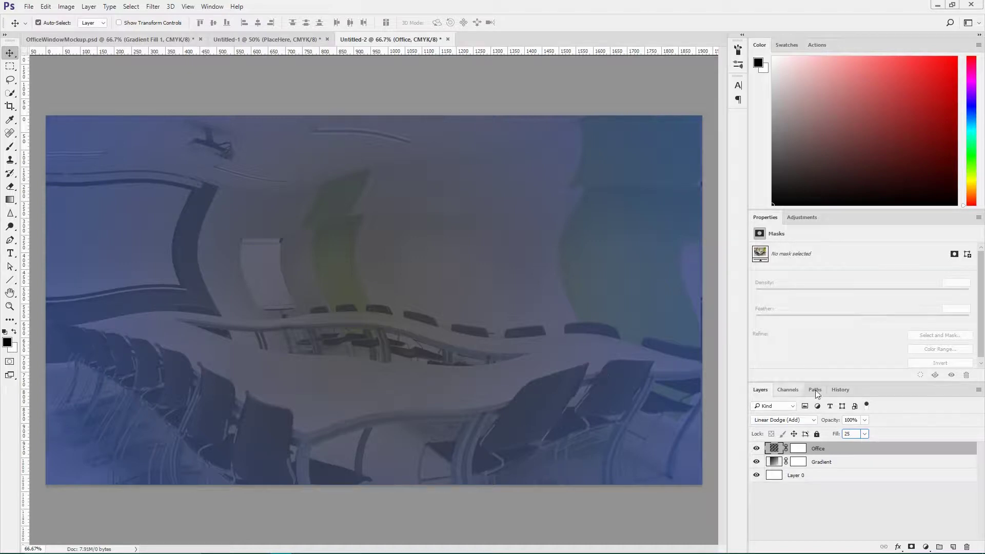
# Create a new empty layer named PlaceHere directly above Layer 0.
pyautogui.click(818, 475)
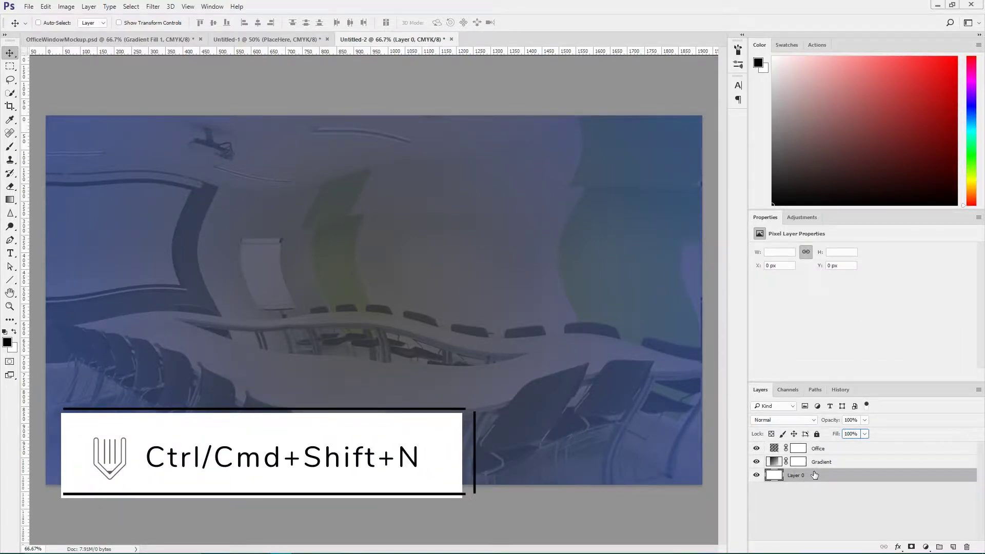
pyautogui.hotkey('ctrl', 'shift', 'n')
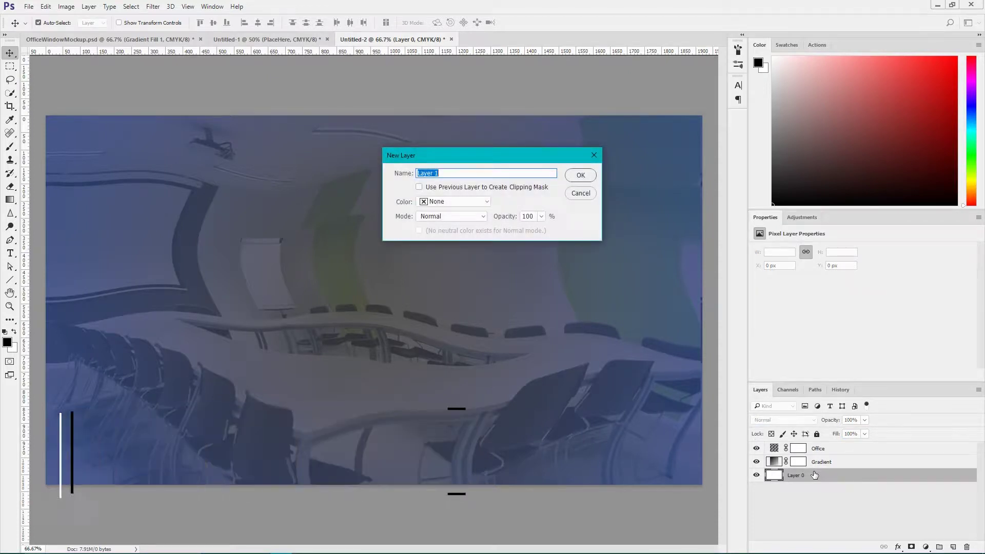
pyautogui.press('BackSpace')
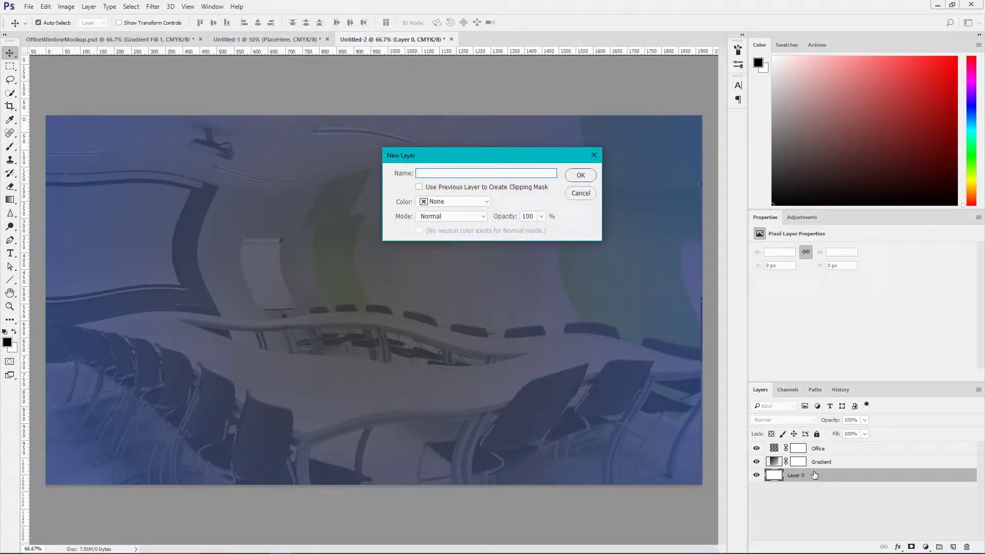
pyautogui.write('Plac')
pyautogui.press('Return')
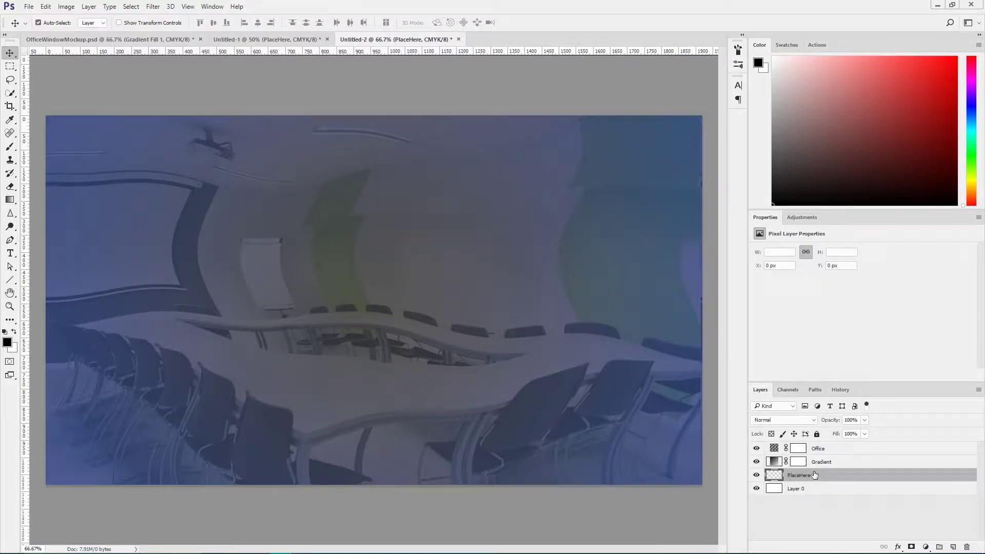
# Convert the PlaceHere layer to a smart object and open its contents for editing.
pyautogui.rightClick(798, 476)
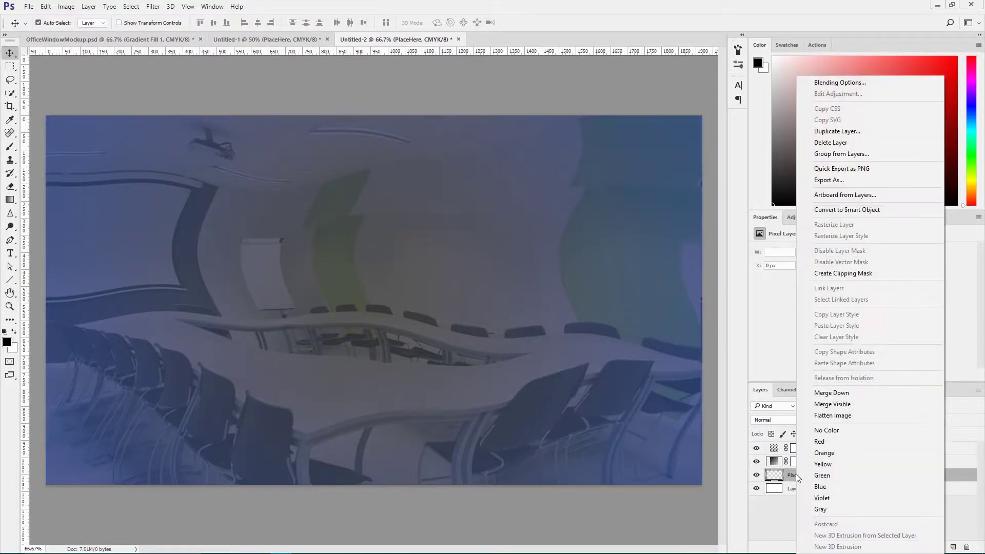
pyautogui.click(832, 210)
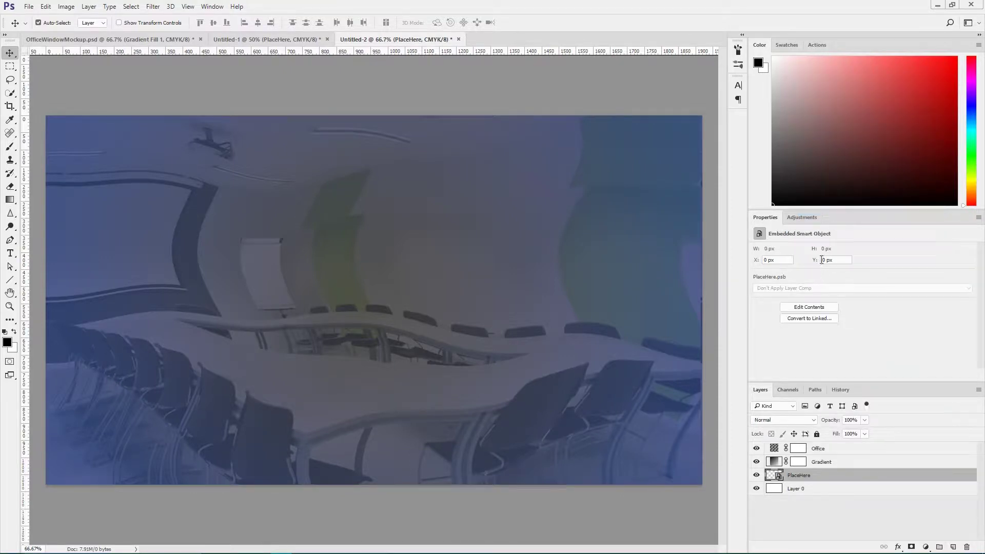
pyautogui.doubleClick(774, 477)
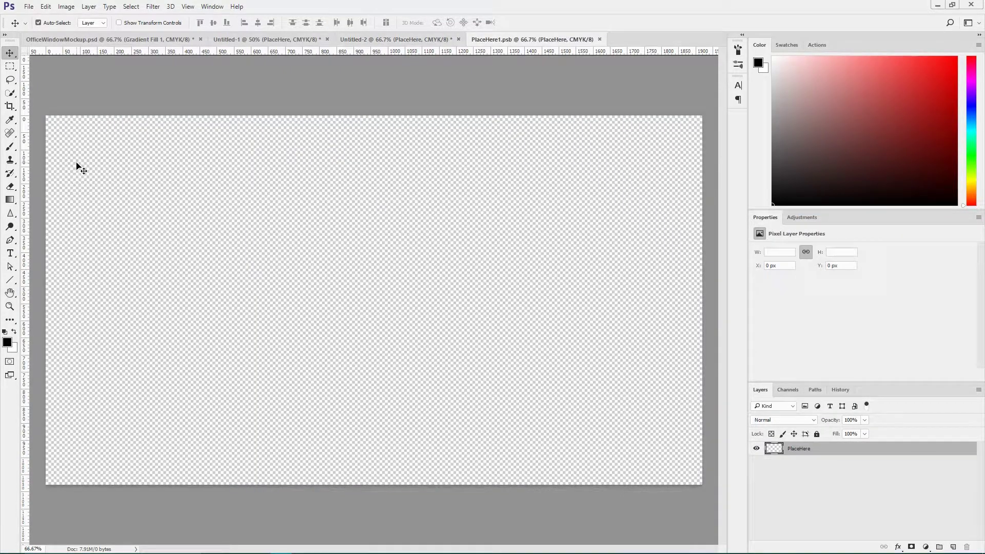
# Add the text "Vitorials" in black 72 pt Poppins Bold and move it to the centre of the canvas.
pyautogui.click(11, 253)
pyautogui.click(193, 265)
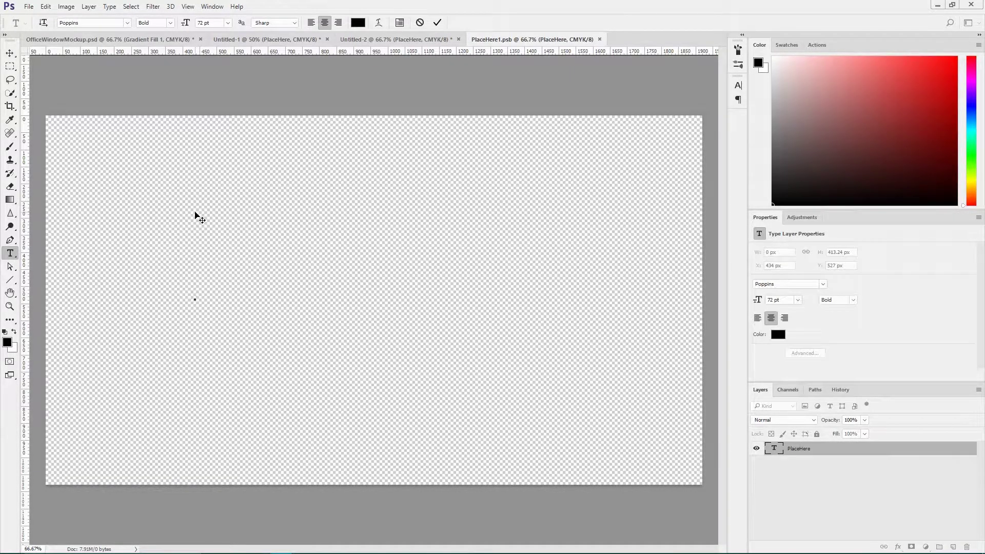
pyautogui.write('Vitorials')
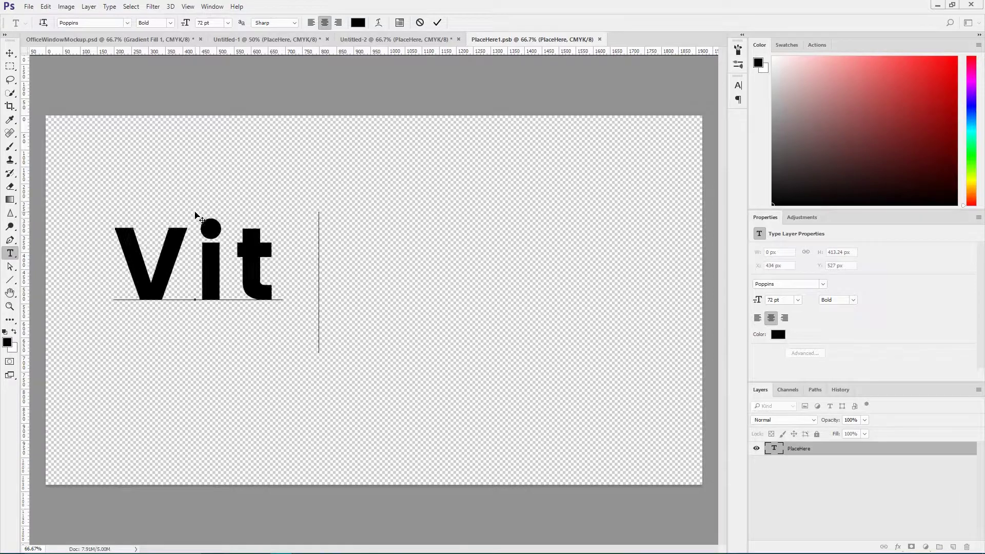
pyautogui.click(9, 53)
pyautogui.moveTo(188, 259); pyautogui.dragTo(374, 301)
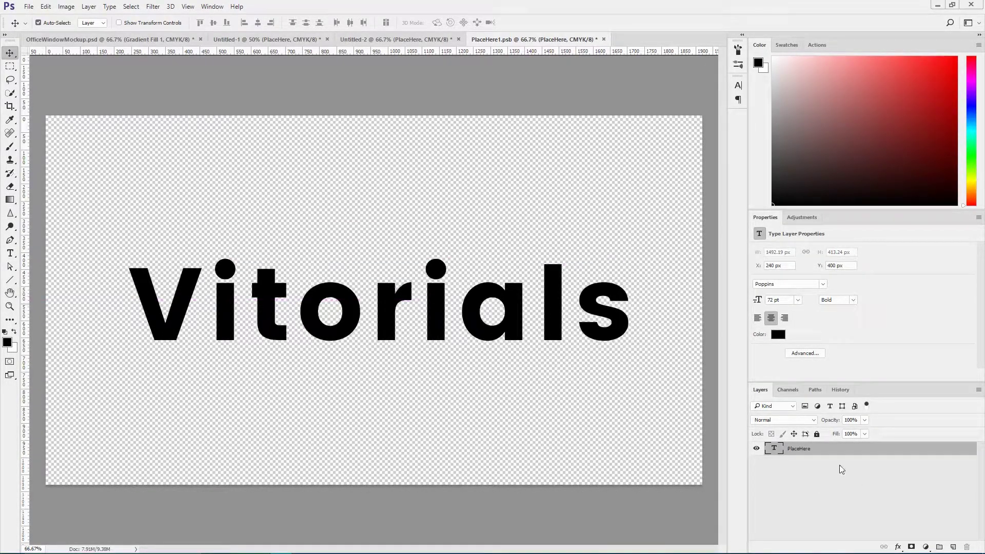
# Check the text's type settings, close the smart object's document and save its changes.
pyautogui.doubleClick(774, 450)
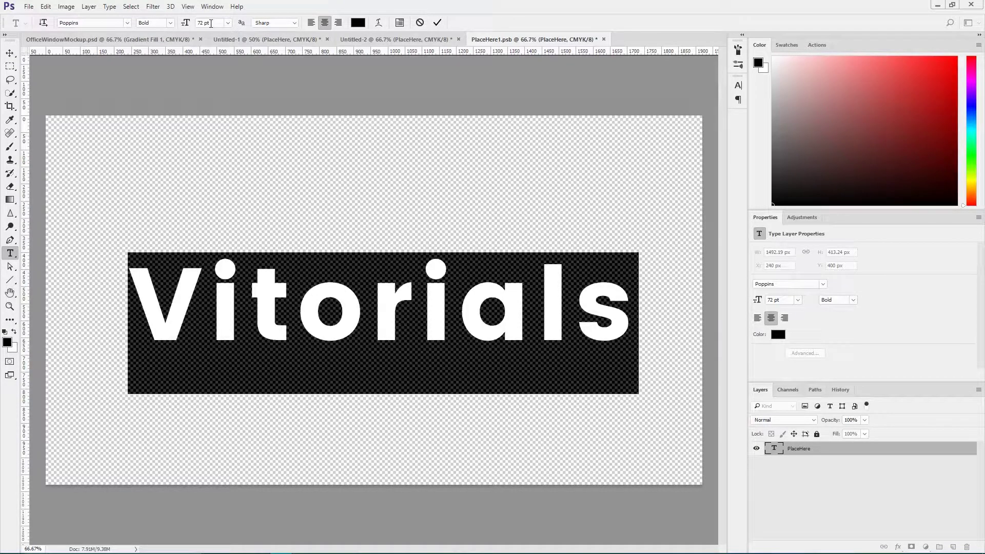
pyautogui.click(437, 22)
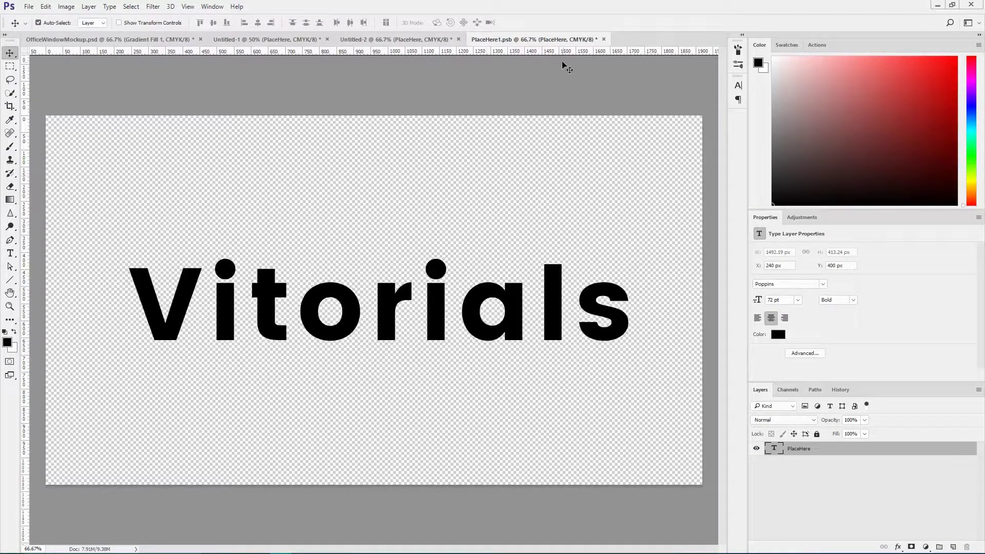
pyautogui.click(604, 39)
pyautogui.click(451, 212)
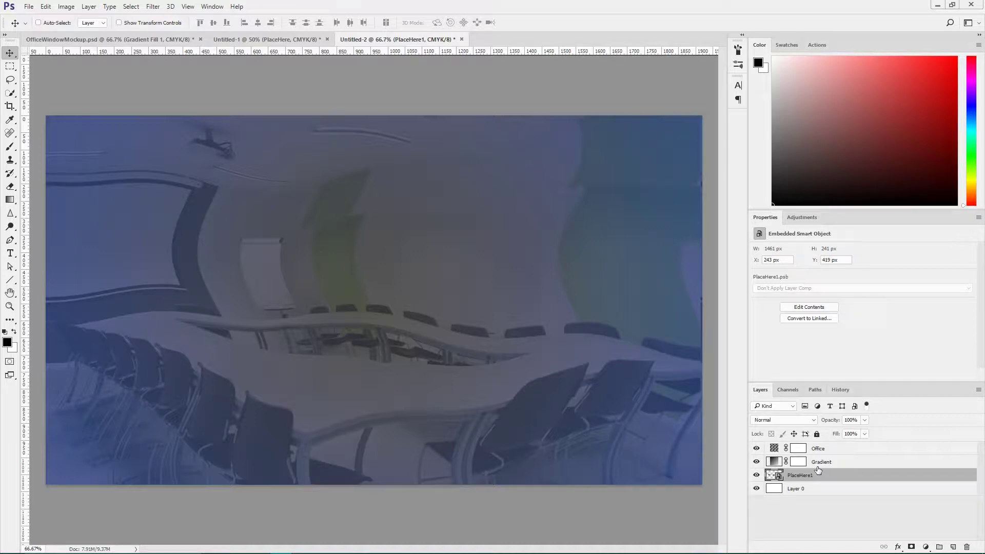
# Bring the PlaceHere1 layer to the top of the stack and move it to about X 229 px, Y 456 px.
pyautogui.hotkey('ctrl', 'shift', ']')
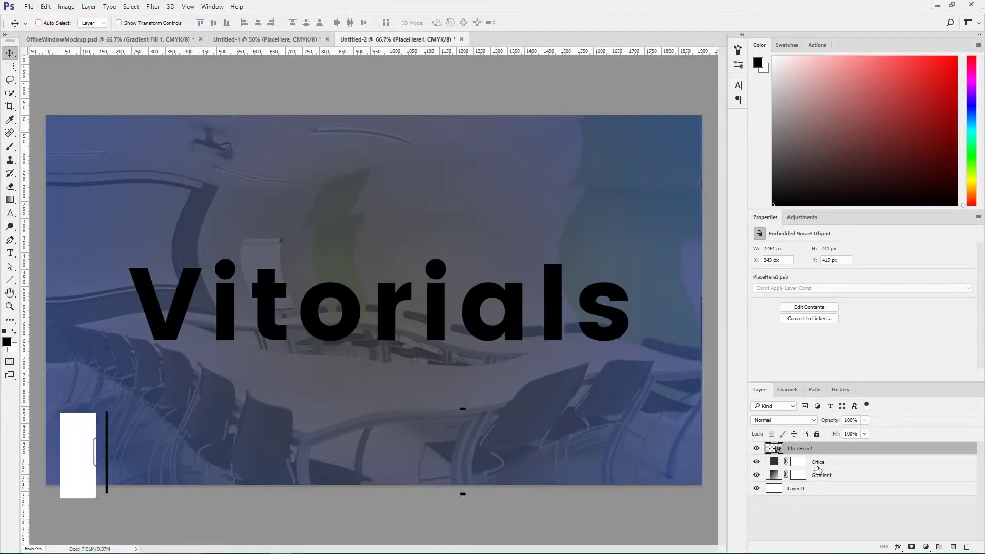
pyautogui.moveTo(519, 323); pyautogui.dragTo(508, 334)
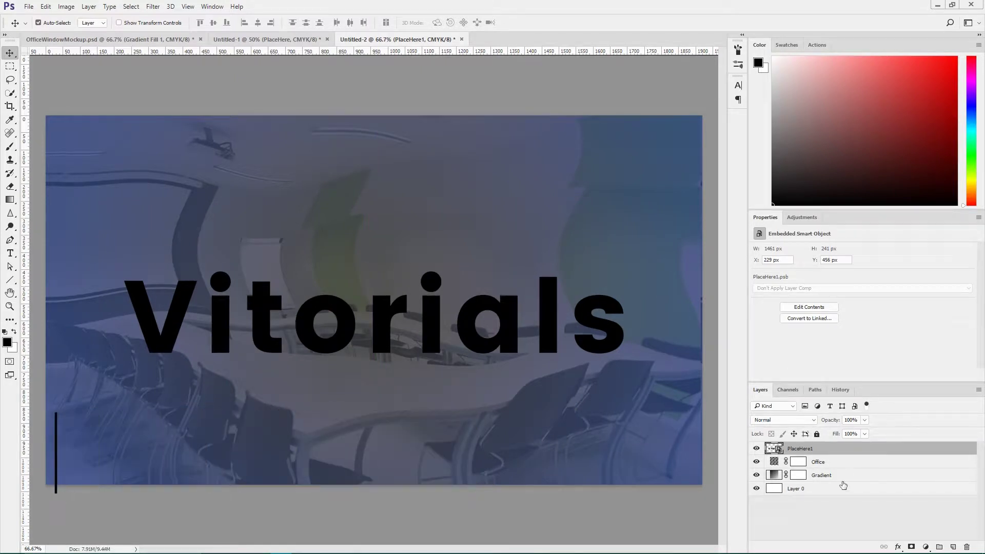
# Set the fill of the PlaceHere1 layer to 0%.
pyautogui.click(864, 434)
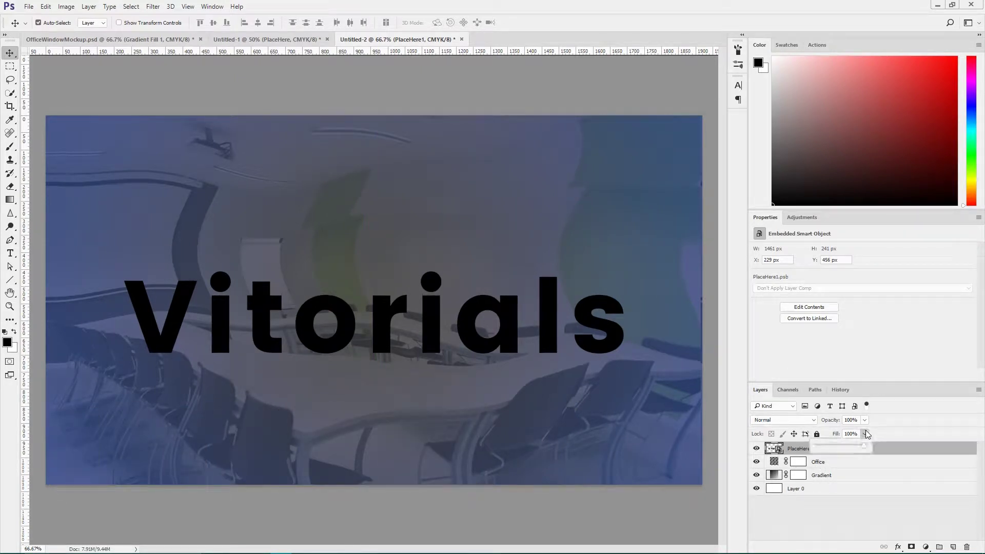
pyautogui.moveTo(865, 448); pyautogui.dragTo(776, 453)
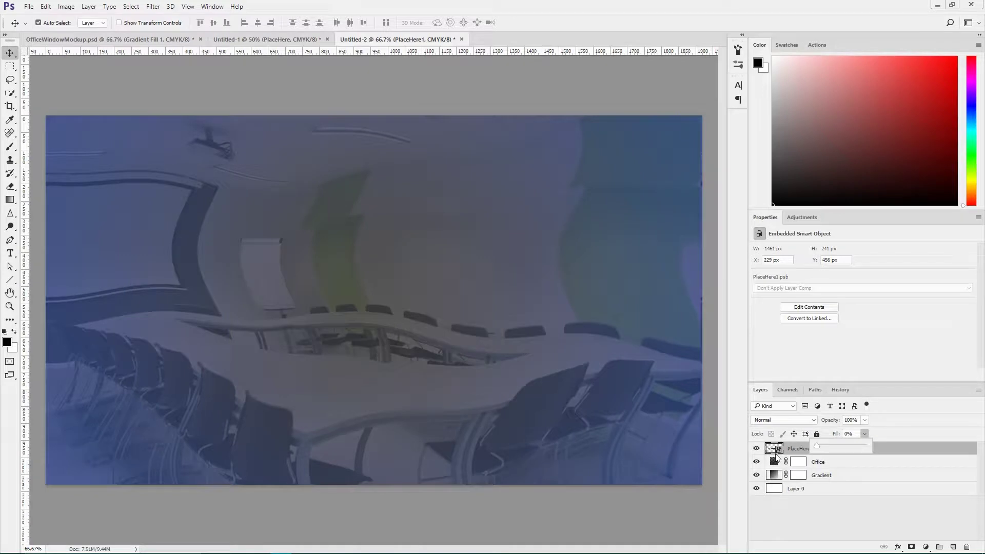
pyautogui.click(827, 439)
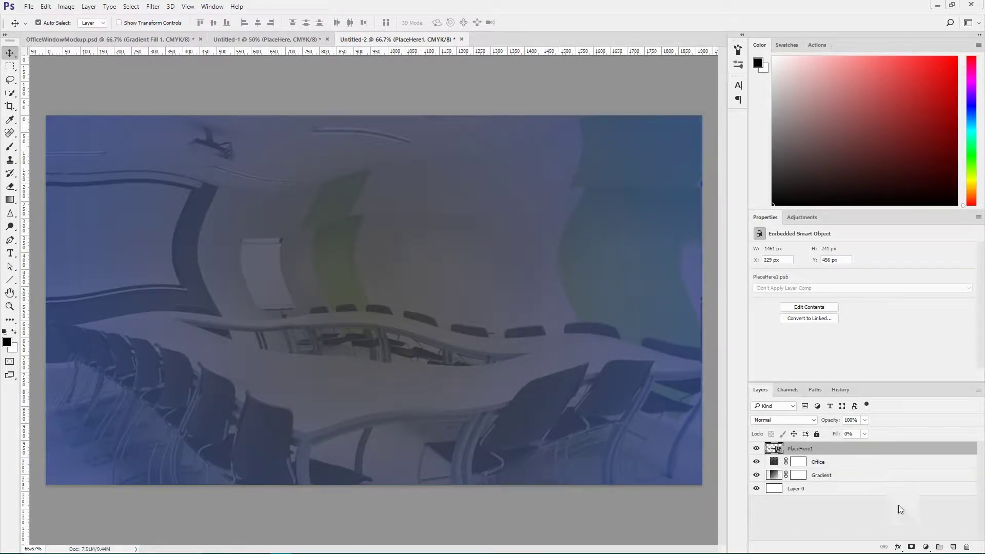
# Add a Bevel & Emboss effect to the PlaceHere1 layer with the Inner Bevel style and Smooth technique.
pyautogui.click(898, 547)
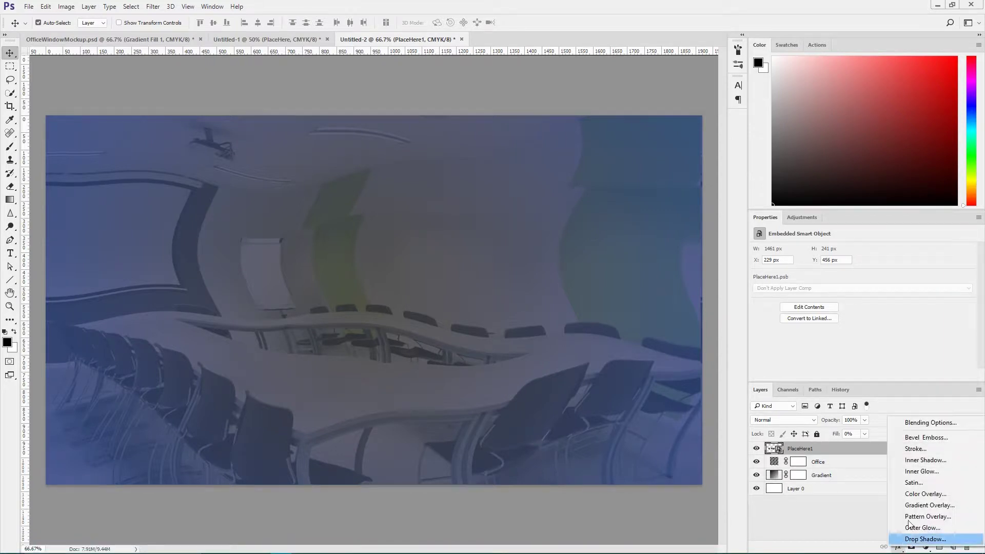
pyautogui.click(922, 440)
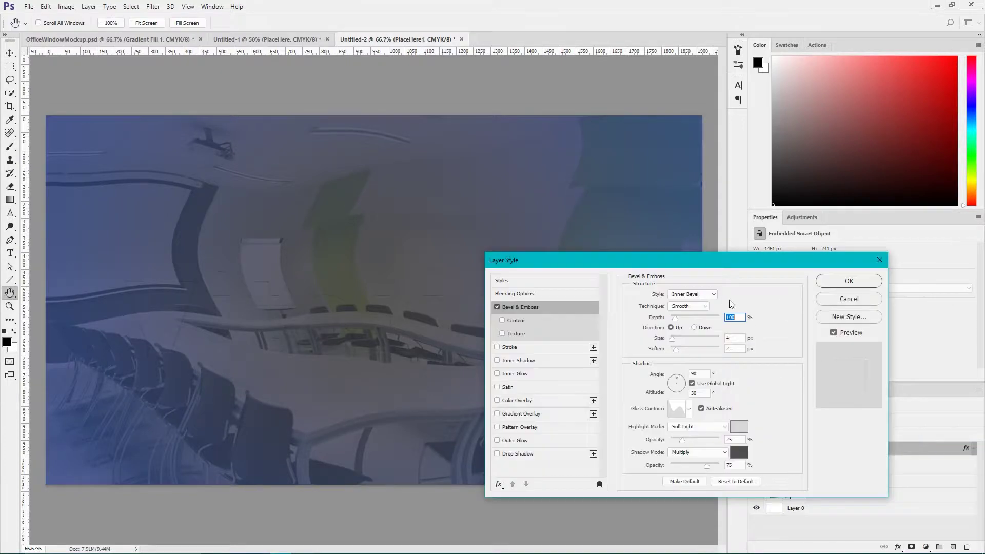
pyautogui.moveTo(623, 260); pyautogui.dragTo(717, 111)
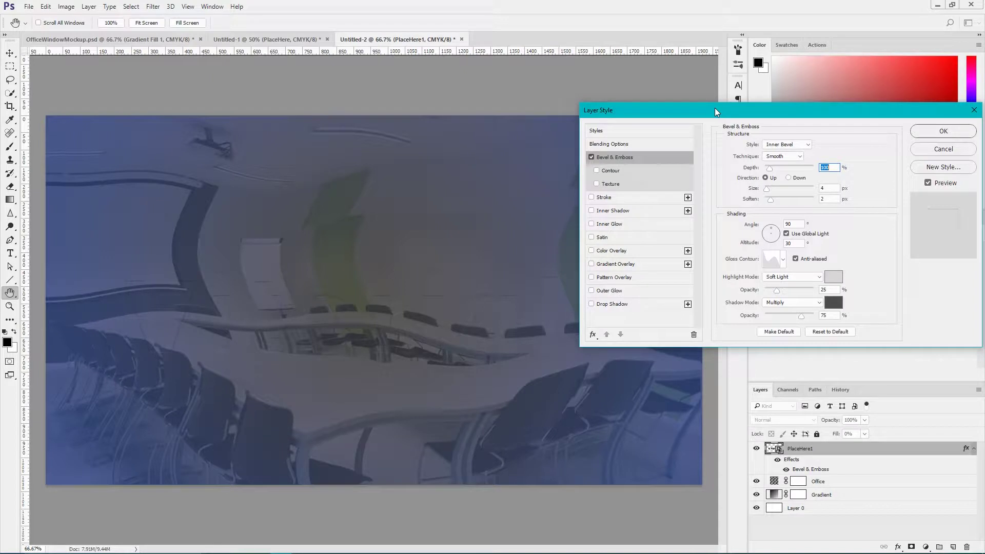
pyautogui.moveTo(715, 108); pyautogui.dragTo(567, 115)
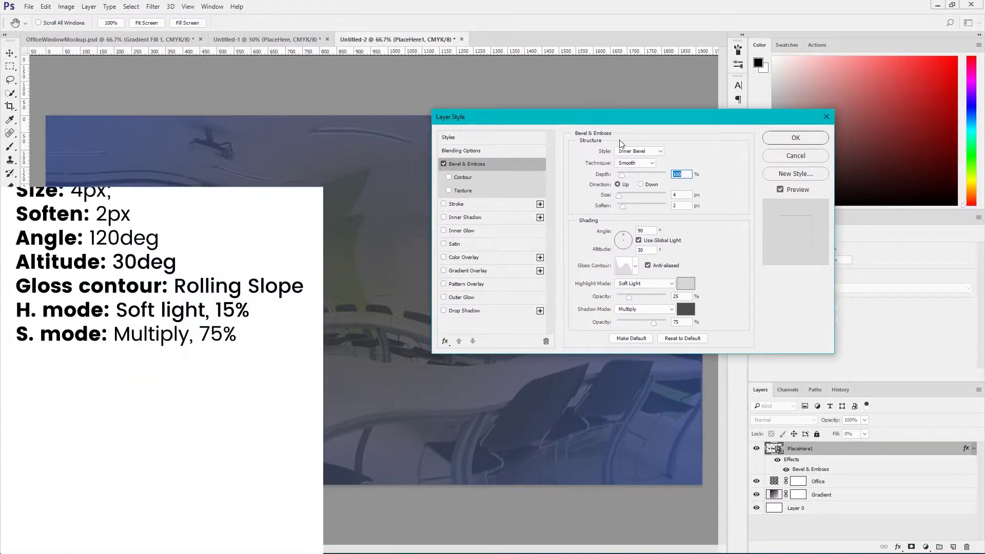
pyautogui.click(644, 152)
pyautogui.click(646, 154)
pyautogui.click(647, 163)
pyautogui.click(643, 163)
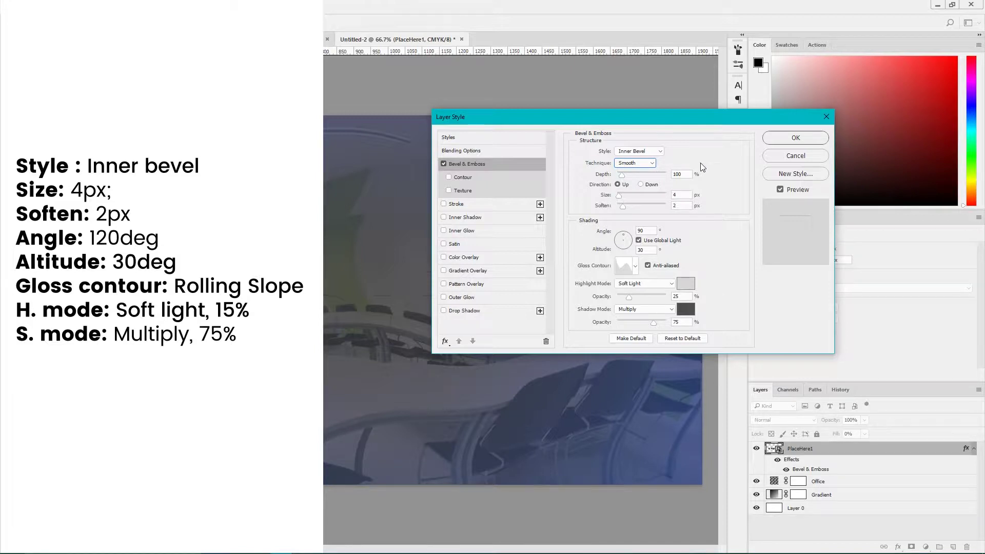
# Set the bevel to size 4 px, soften 2 px and angle 120°, with the Rolling Slope gloss contour.
pyautogui.doubleClick(686, 195)
pyautogui.doubleClick(687, 207)
pyautogui.doubleClick(643, 230)
pyautogui.press('BackSpace')
pyautogui.write('120')
pyautogui.click(636, 268)
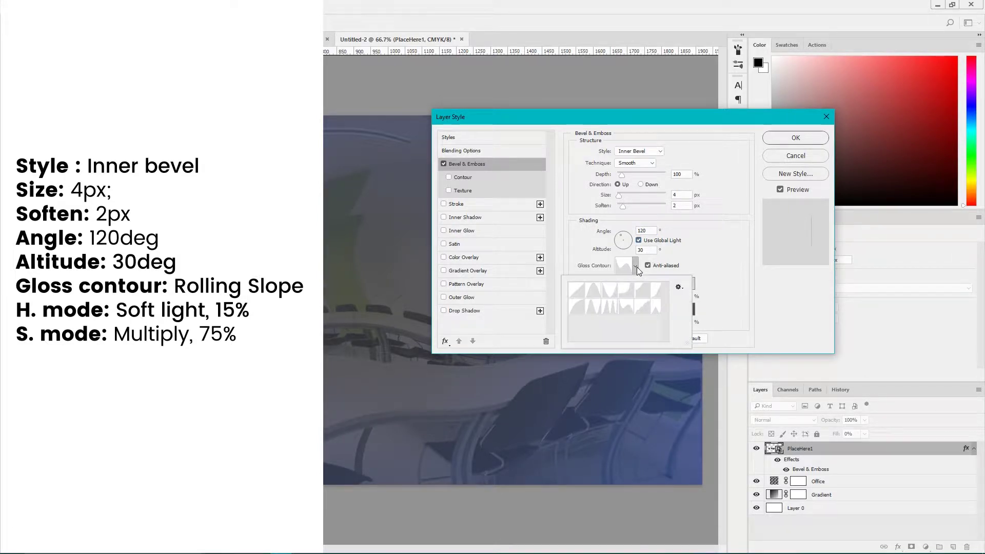
pyautogui.click(627, 310)
pyautogui.click(716, 249)
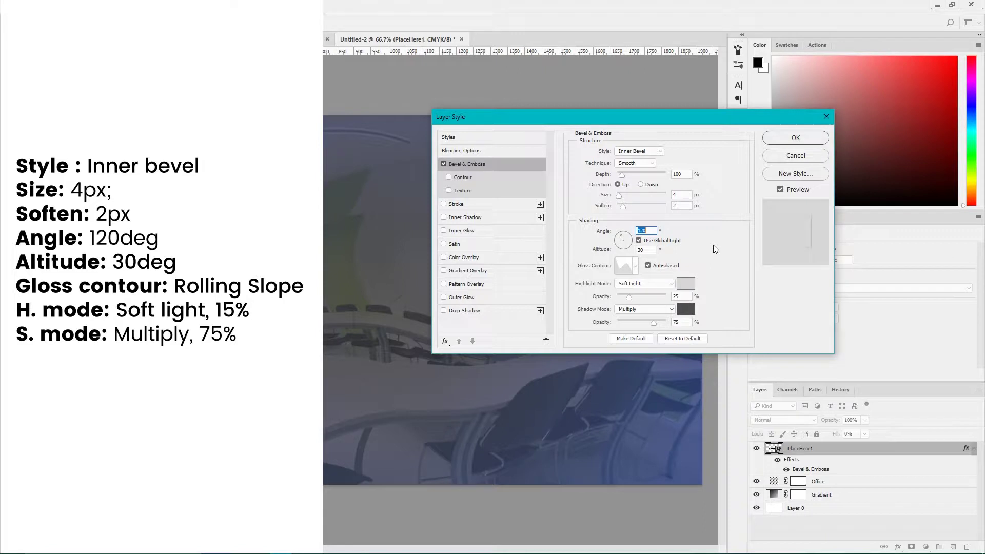
# Set the bevel's highlight to Soft Light, #d6d6d6 at 25% opacity, and its shadow to Multiply, #4c4c4d at 75%.
pyautogui.click(636, 285)
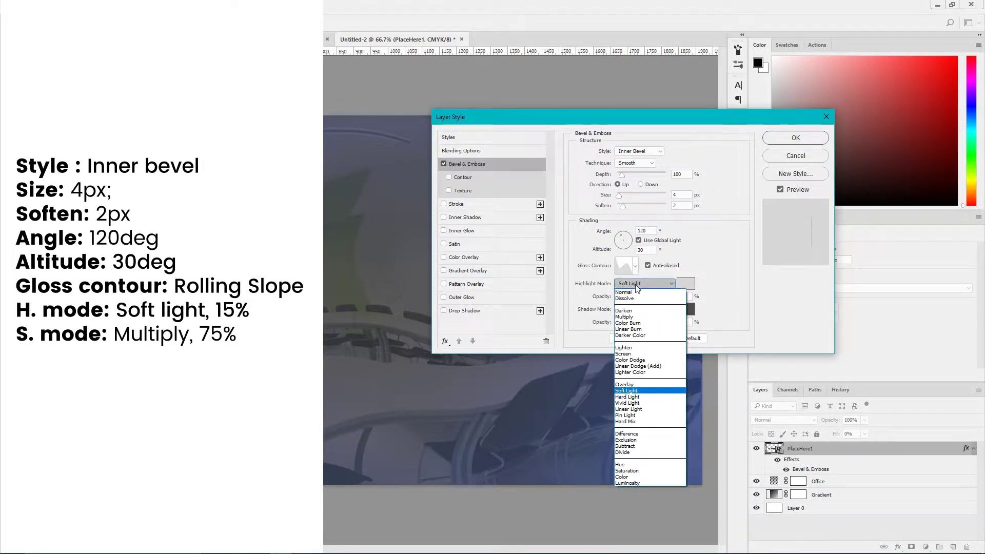
pyautogui.click(637, 285)
pyautogui.click(686, 283)
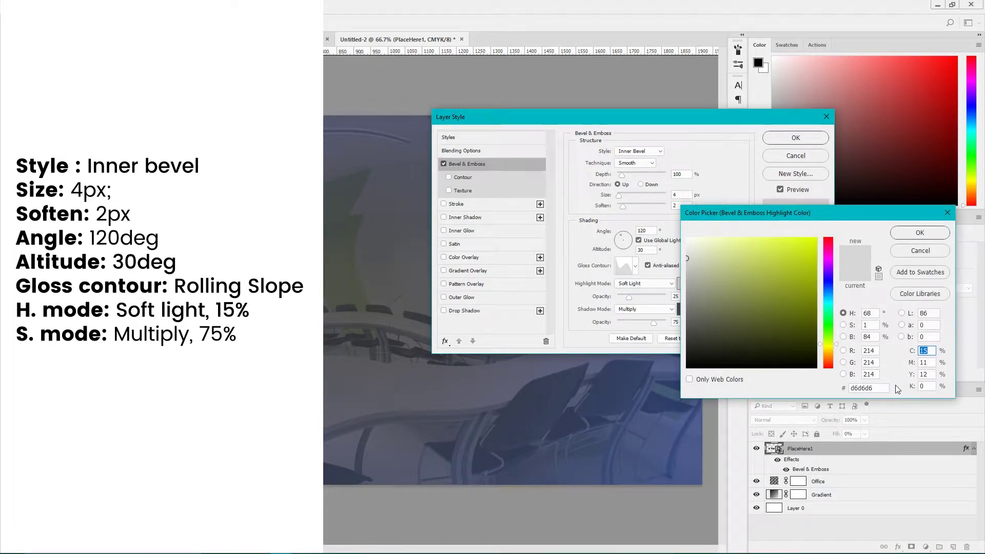
pyautogui.click(876, 388)
pyautogui.click(924, 235)
pyautogui.click(689, 297)
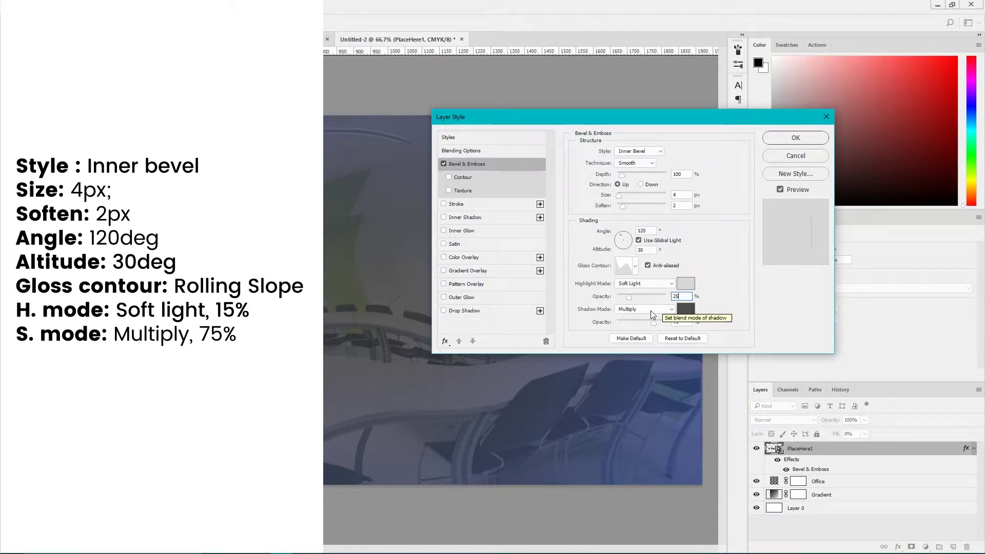
pyautogui.click(688, 310)
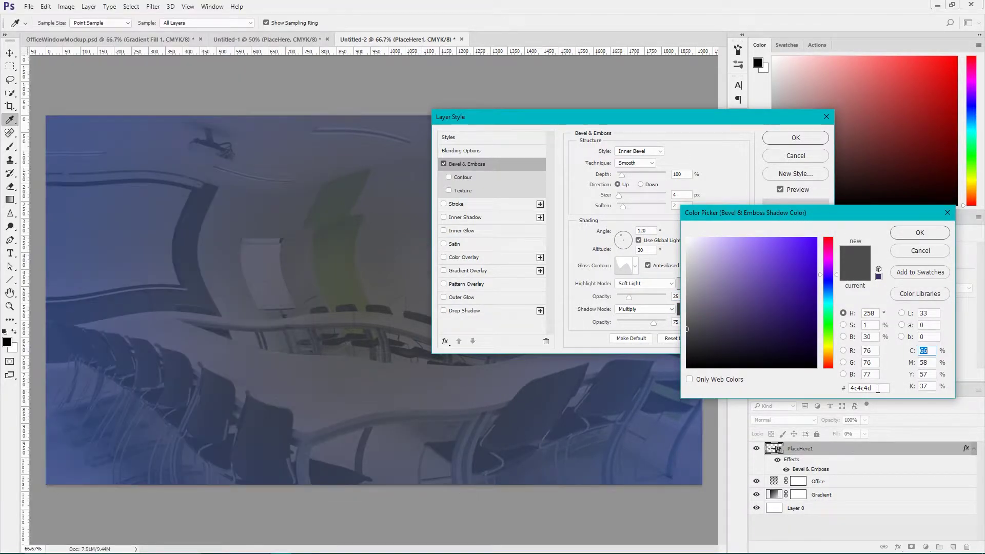
pyautogui.click(918, 233)
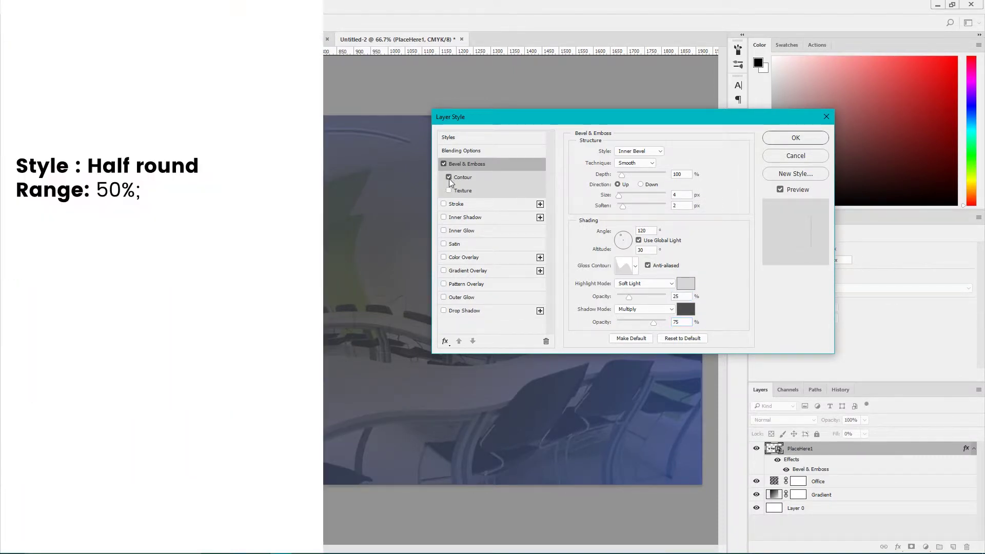
# Enable the bevel's Contour with the Half Round preset and a range of 50%.
pyautogui.click(482, 177)
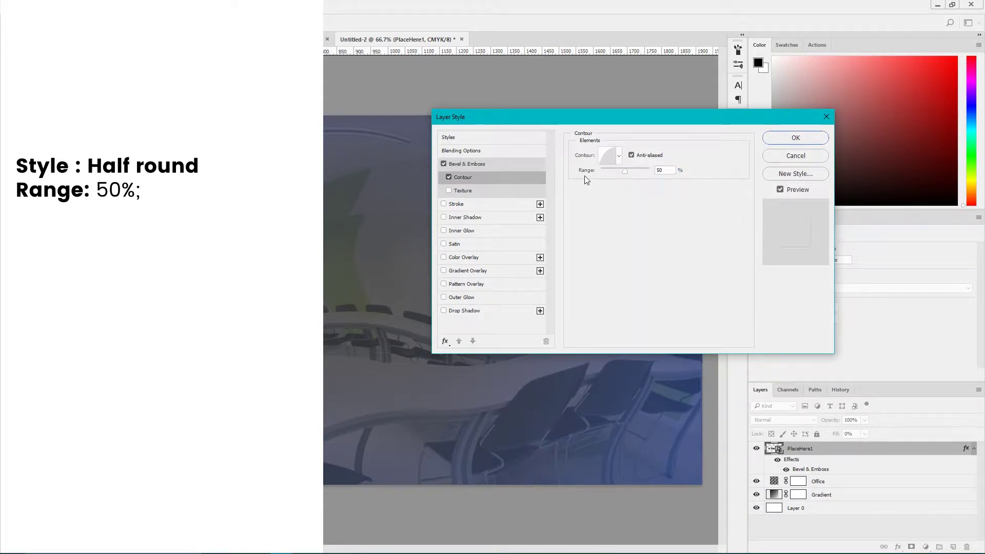
pyautogui.click(608, 155)
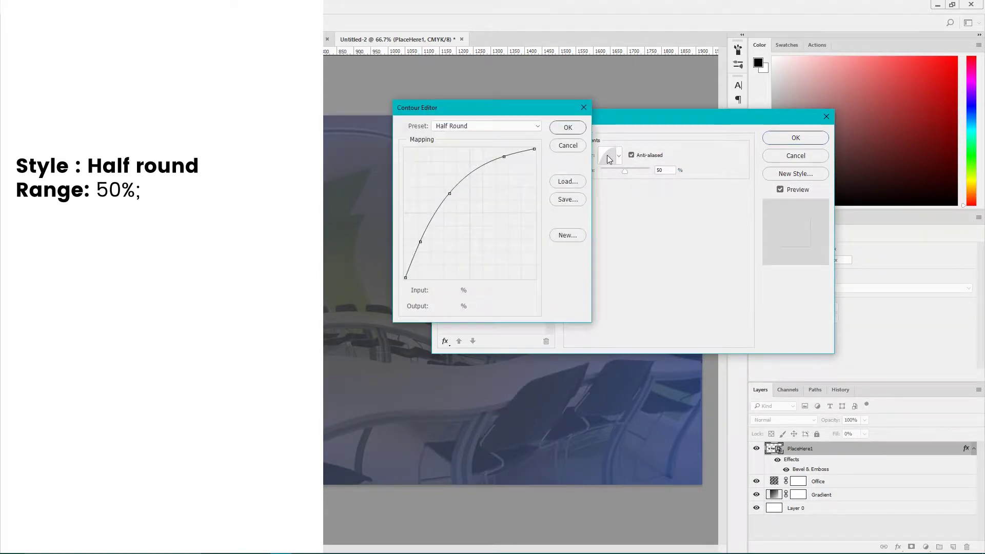
pyautogui.click(483, 126)
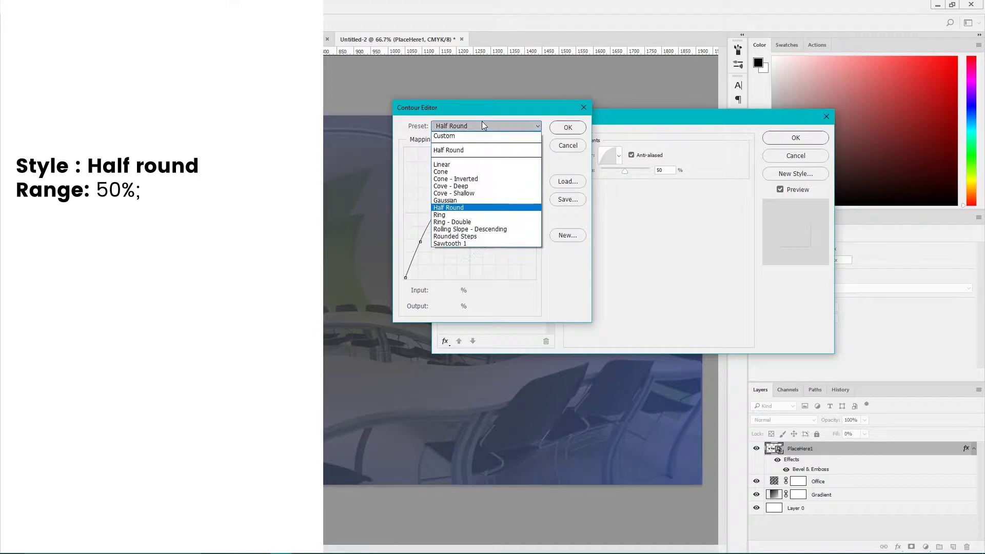
pyautogui.click(457, 208)
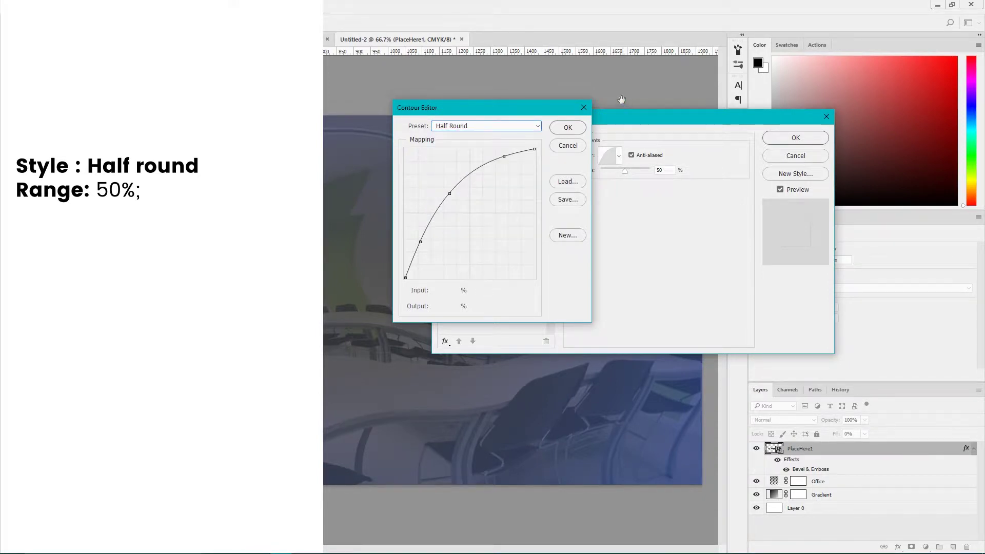
pyautogui.click(568, 130)
pyautogui.click(668, 170)
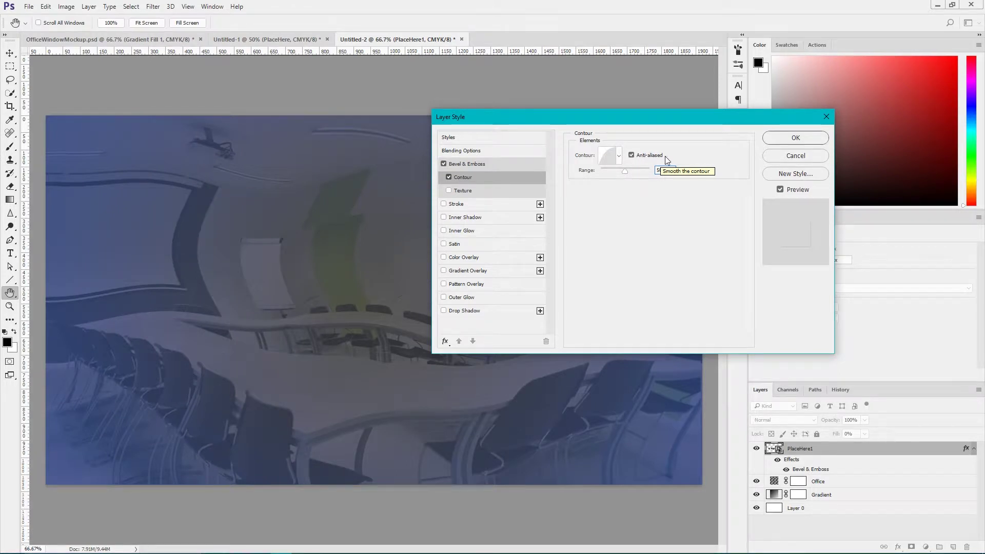
pyautogui.click(657, 170)
# Add an Inner Shadow in Color Dodge, colour #4d4d4e, 30% opacity, angle 120°, distance 3 px and size 10 px.
pyautogui.click(494, 218)
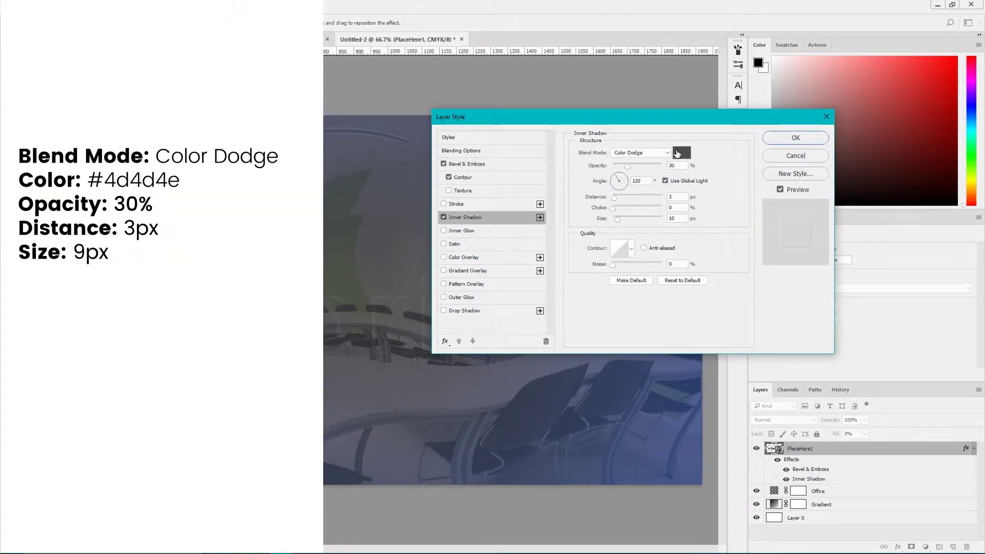
pyautogui.click(639, 154)
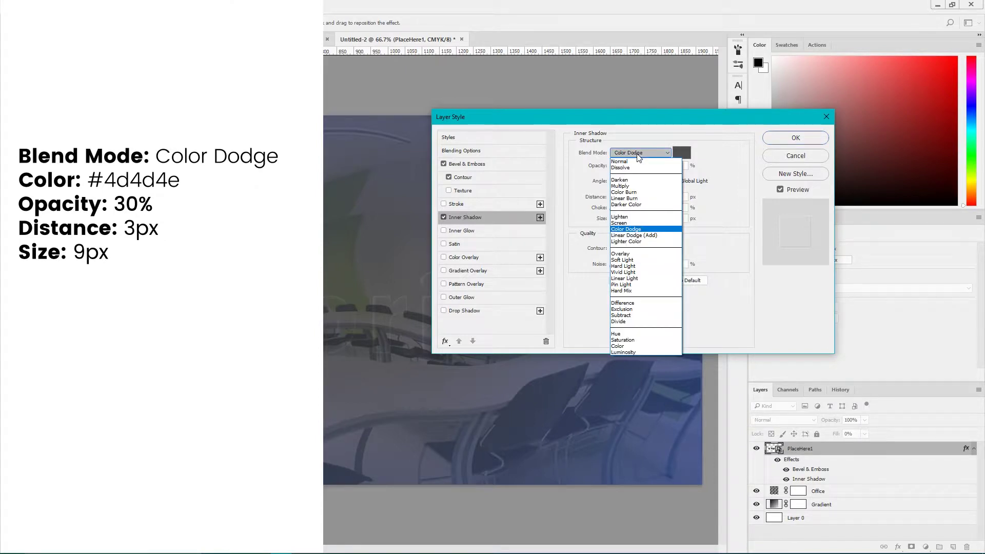
pyautogui.click(638, 154)
pyautogui.click(682, 153)
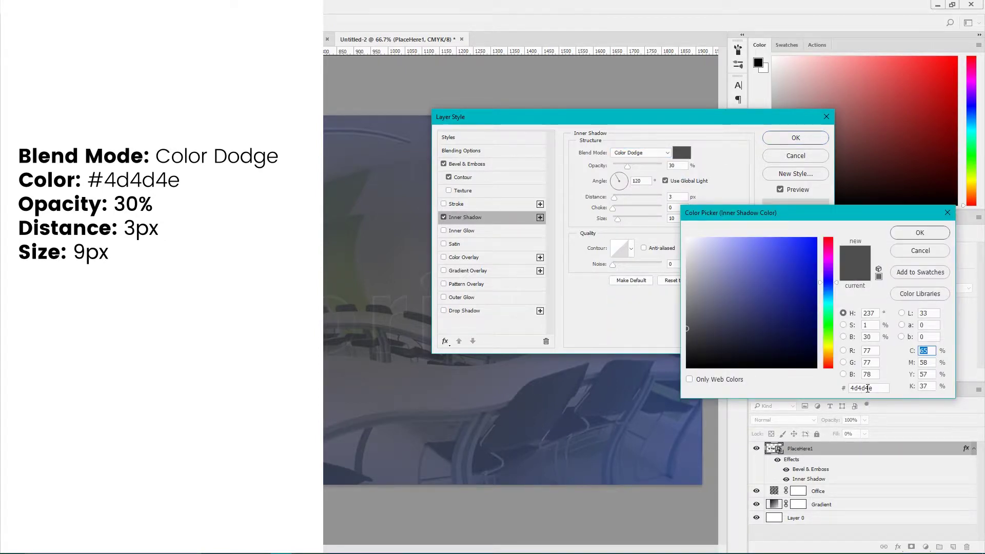
pyautogui.click(900, 231)
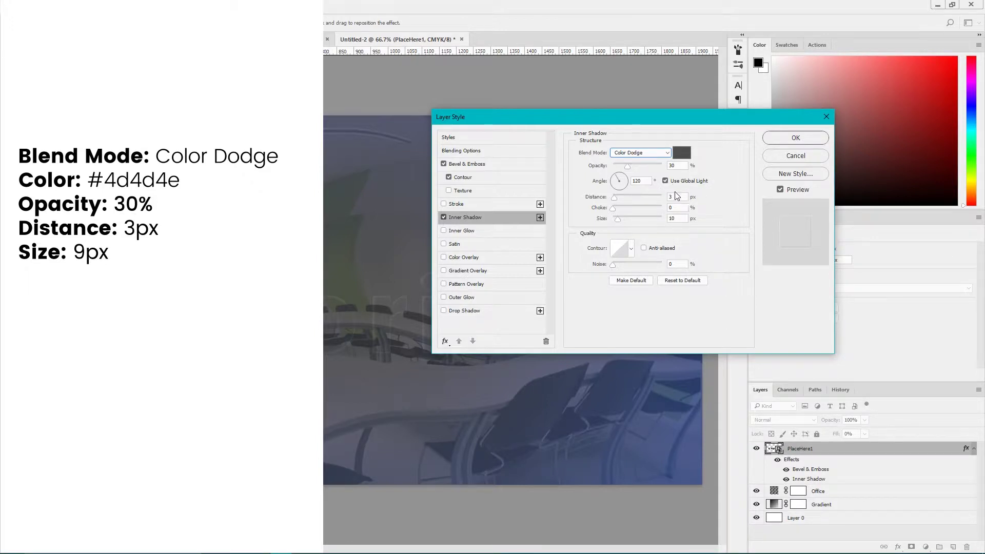
pyautogui.click(646, 180)
pyautogui.click(681, 197)
pyautogui.click(683, 219)
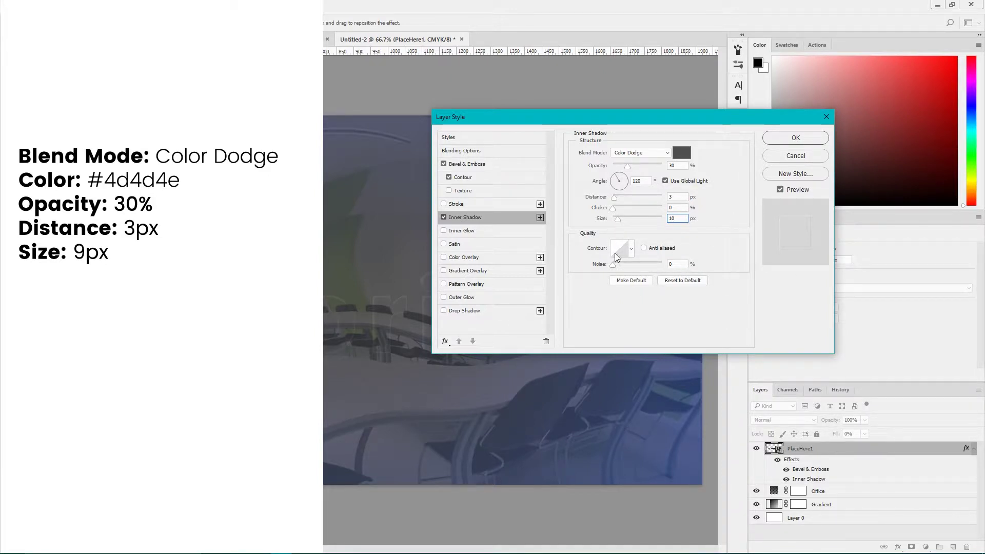
# Add a white Inner Glow in Soft Light mode with 15% opacity and a size of 7 px.
pyautogui.click(467, 232)
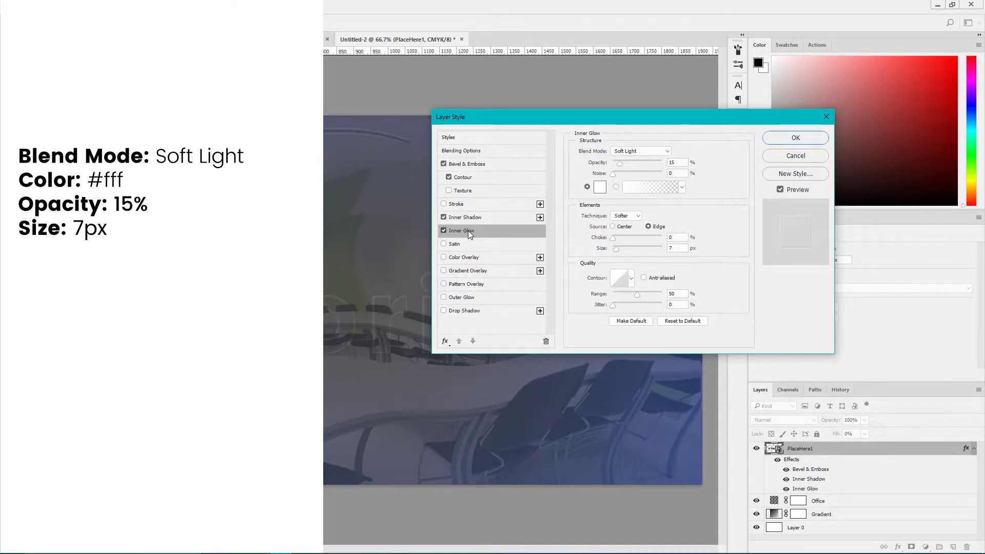
pyautogui.click(645, 153)
pyautogui.click(629, 255)
pyautogui.click(683, 162)
pyautogui.click(683, 248)
# Add a dithered Gradient Overlay in Hard Light mode at 95% opacity and append the CHROMES gradient set.
pyautogui.click(472, 272)
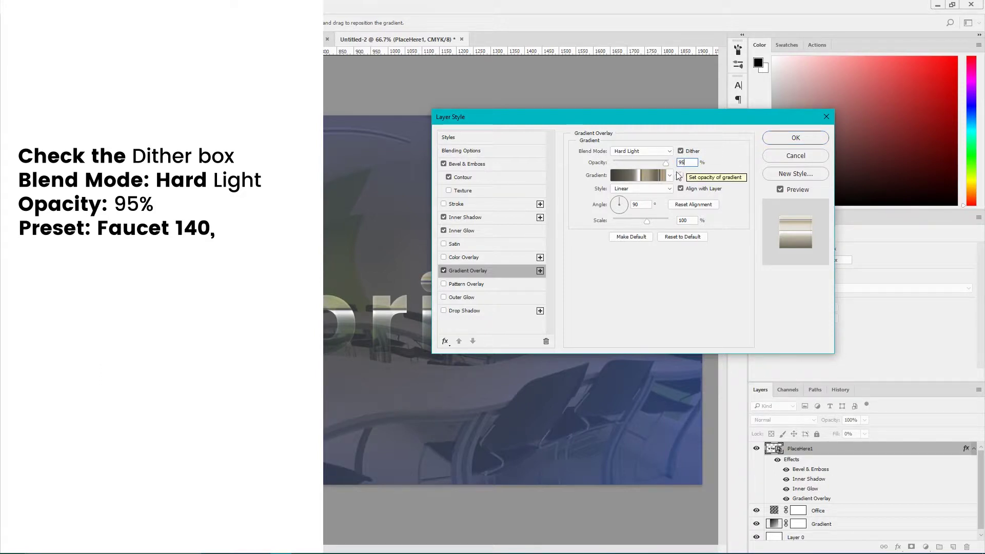
pyautogui.click(670, 176)
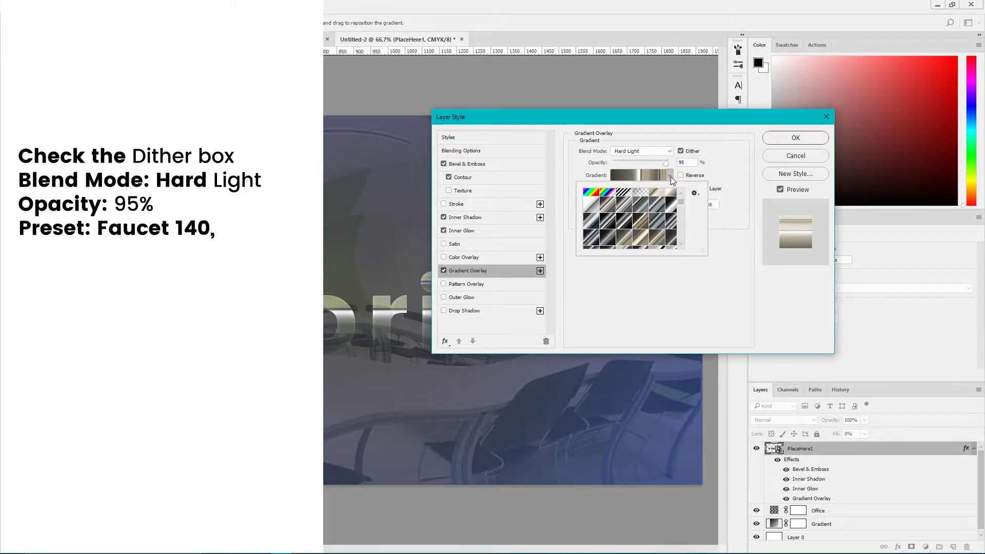
pyautogui.click(695, 196)
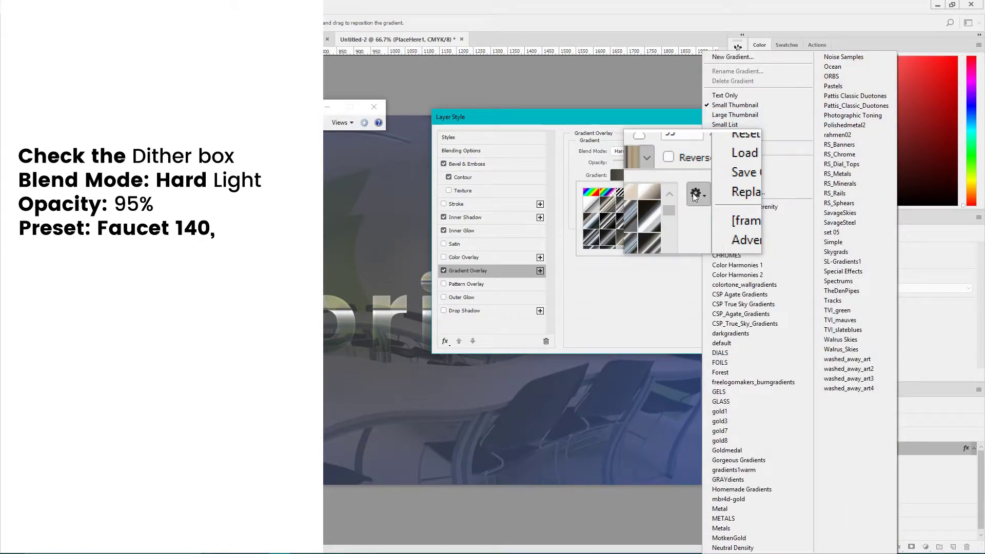
pyautogui.click(724, 256)
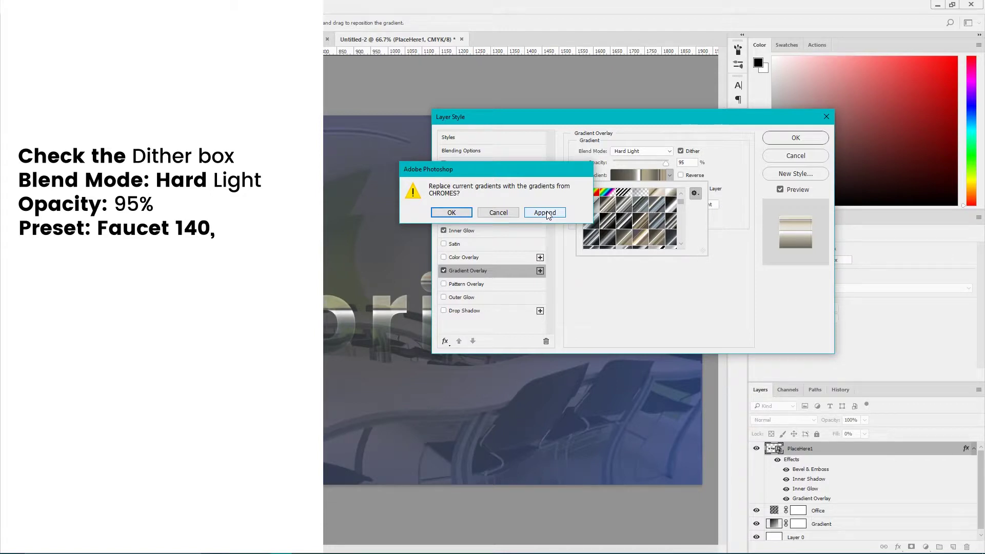
pyautogui.click(545, 212)
# Apply the Faucet 140 gradient preset to the Gradient Overlay, using the Linear style at a 90° angle and 100% scale.
pyautogui.scroll(-2, 667, 233)
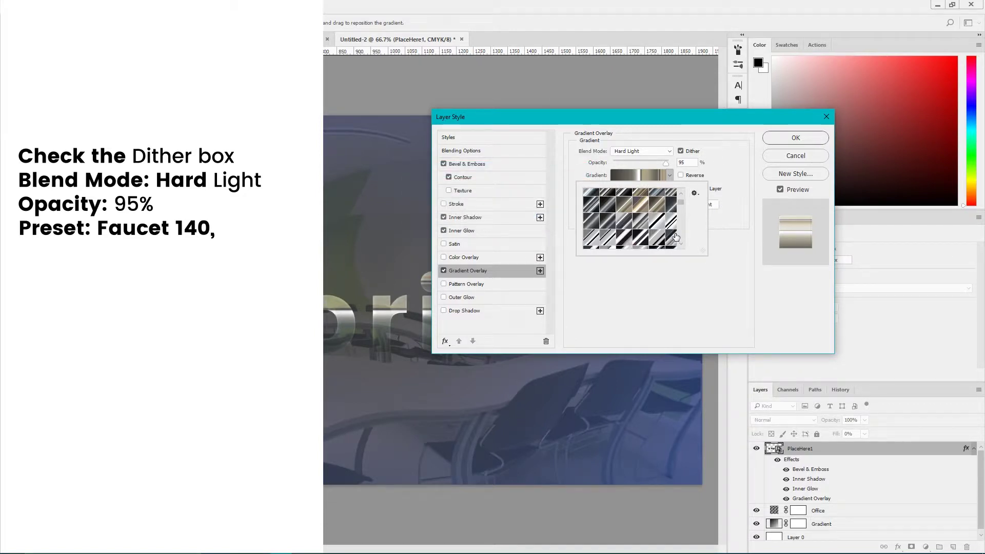
pyautogui.scroll(-3, 674, 236)
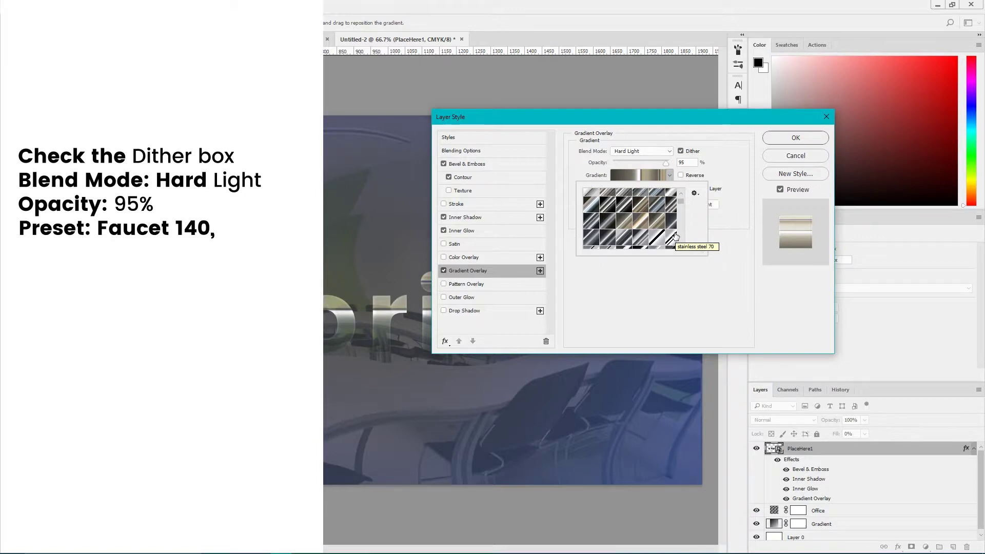
pyautogui.scroll(5, 675, 226)
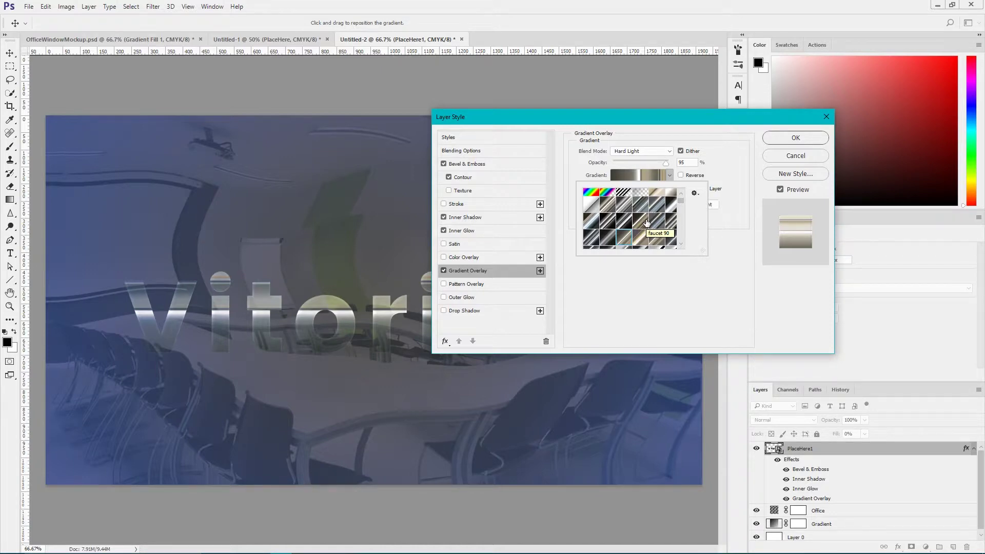
pyautogui.click(647, 222)
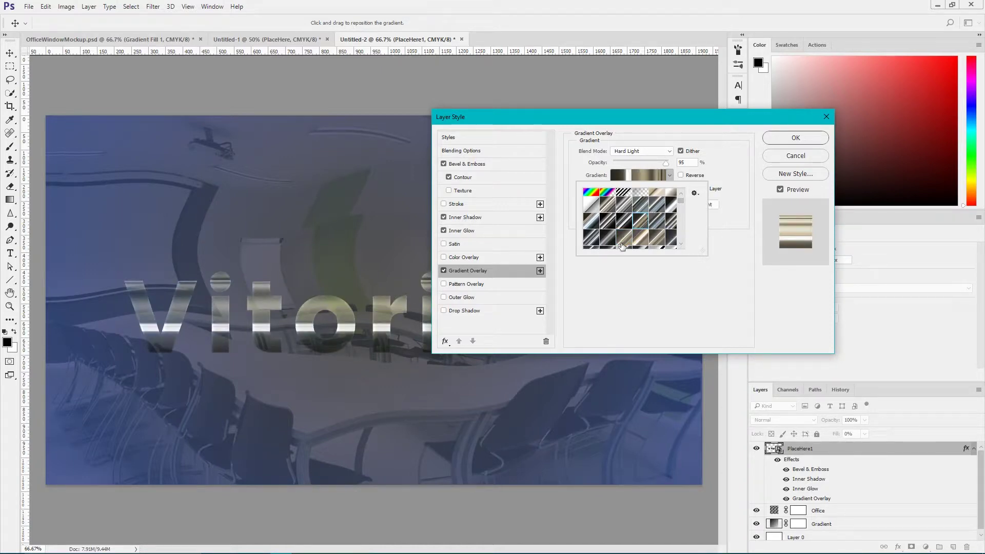
pyautogui.click(623, 241)
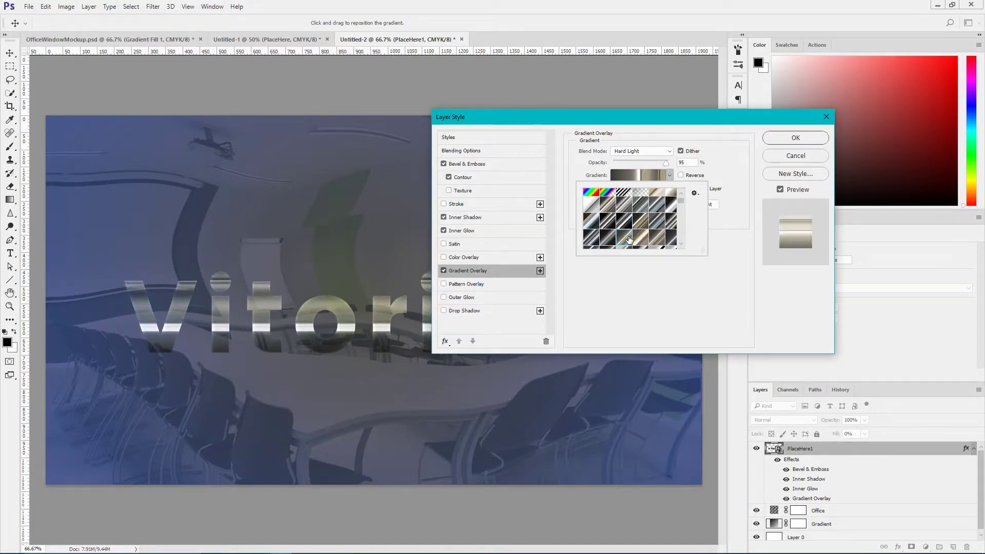
pyautogui.click(718, 165)
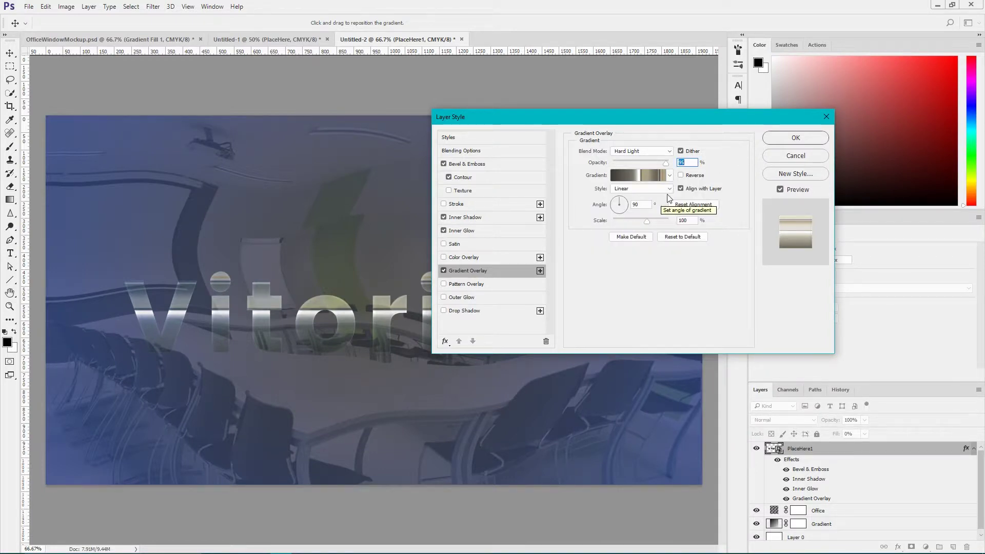
pyautogui.click(640, 205)
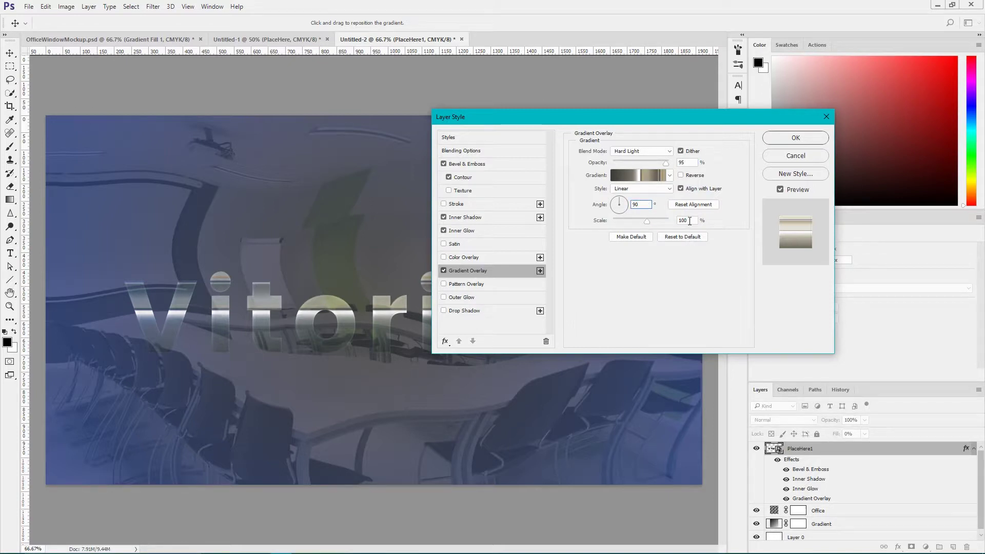
# Add a Pattern Overlay using the conference room pattern in Soft Light mode at 40% opacity and 83% scale.
pyautogui.click(467, 284)
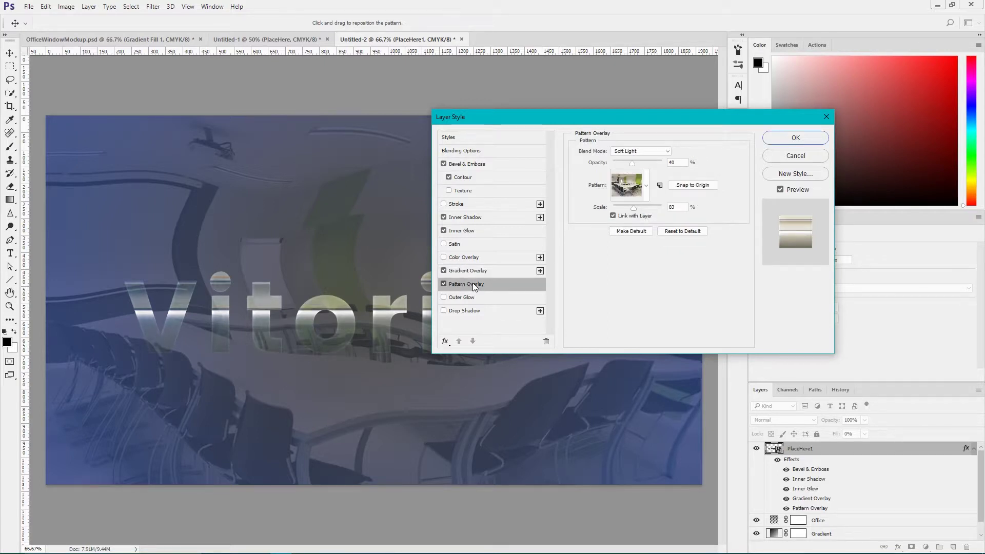
pyautogui.click(646, 187)
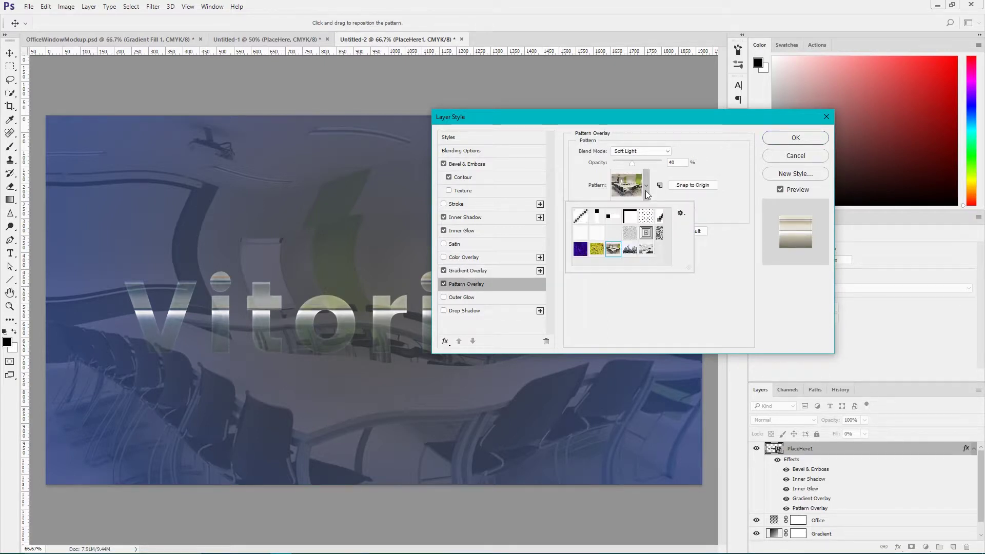
pyautogui.click(721, 203)
pyautogui.click(639, 149)
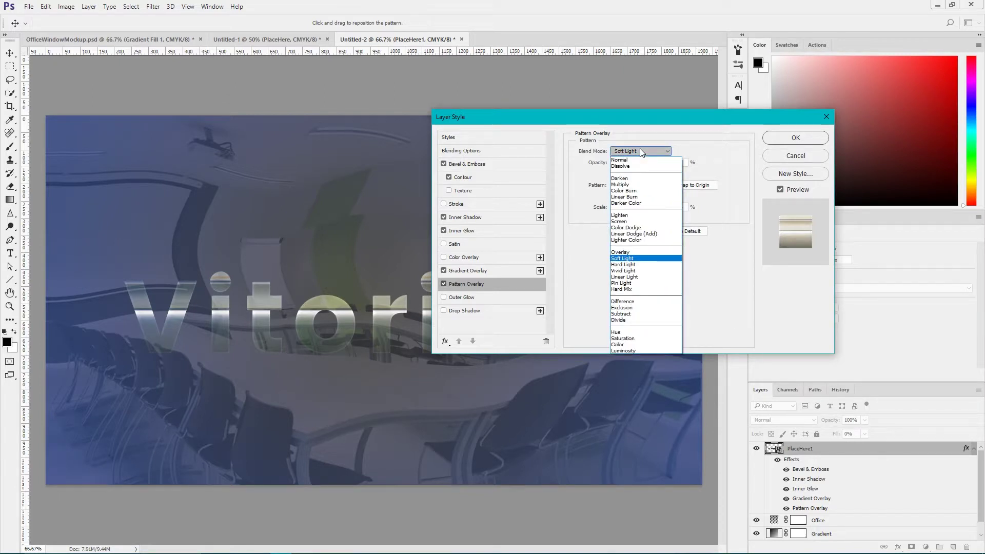
pyautogui.click(639, 149)
pyautogui.click(682, 165)
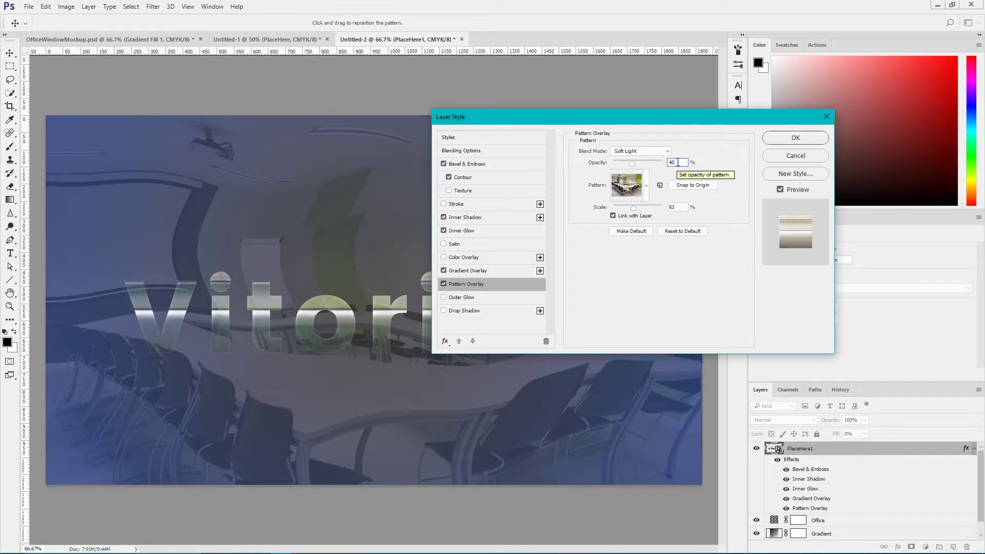
pyautogui.doubleClick(678, 162)
pyautogui.doubleClick(678, 162)
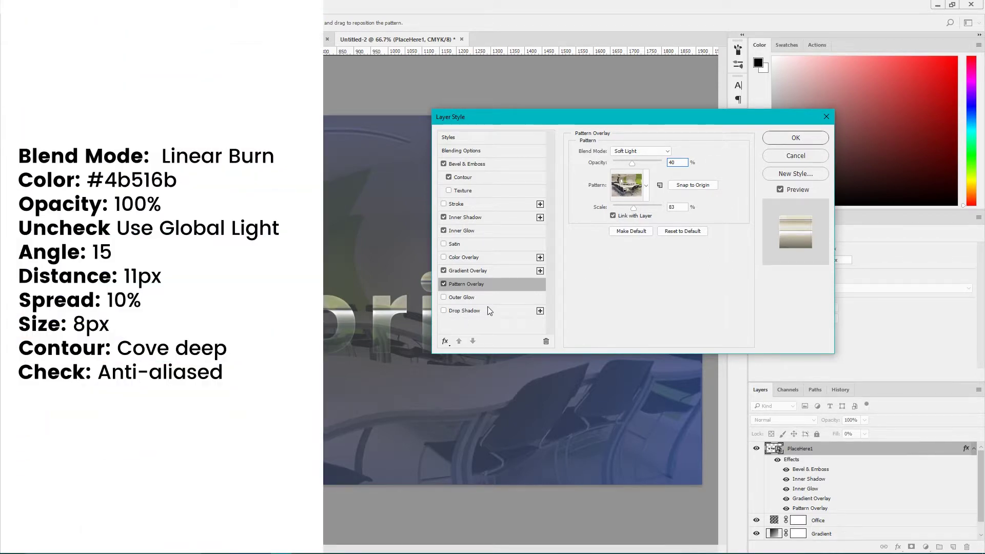
# Add a Drop Shadow in Linear Burn mode with the colour #4b516b.
pyautogui.click(476, 311)
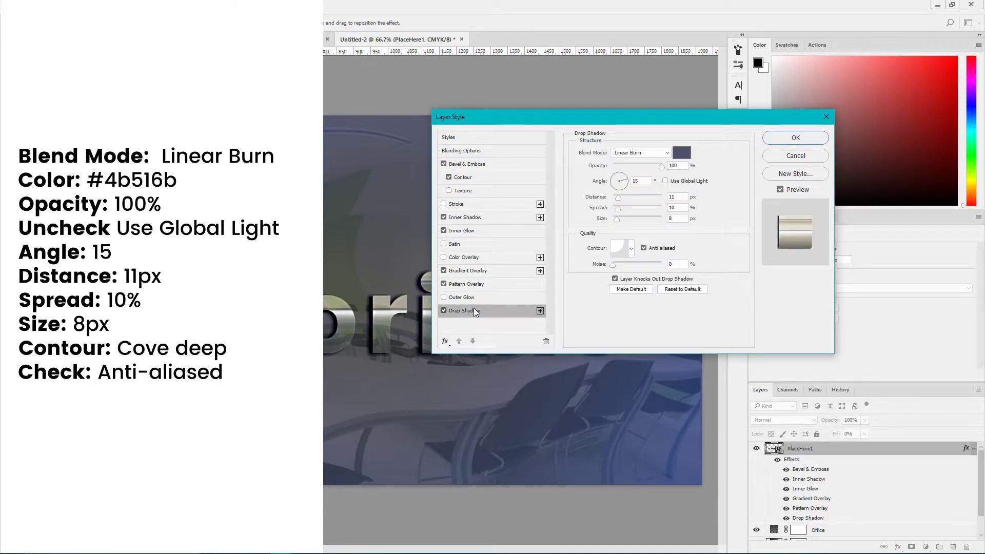
pyautogui.click(640, 153)
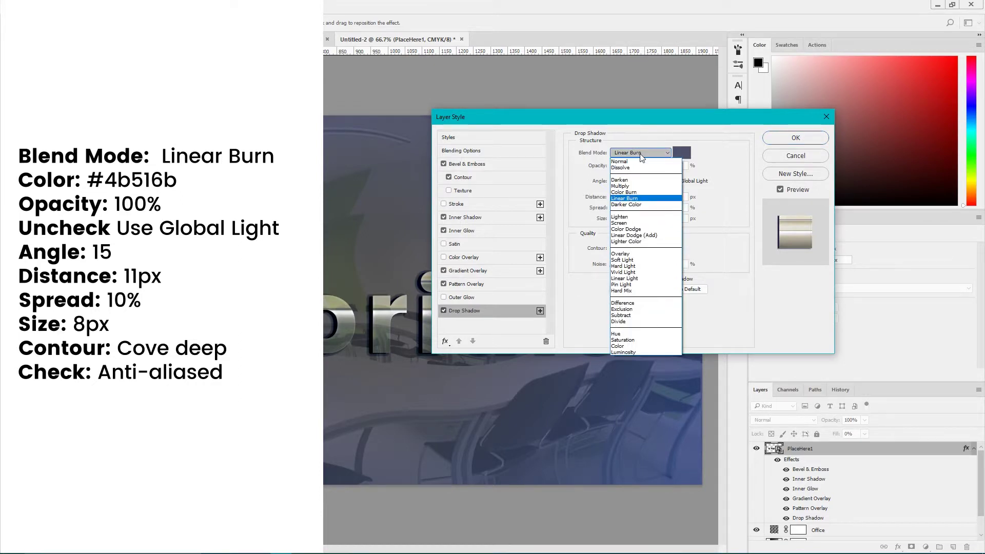
pyautogui.click(633, 200)
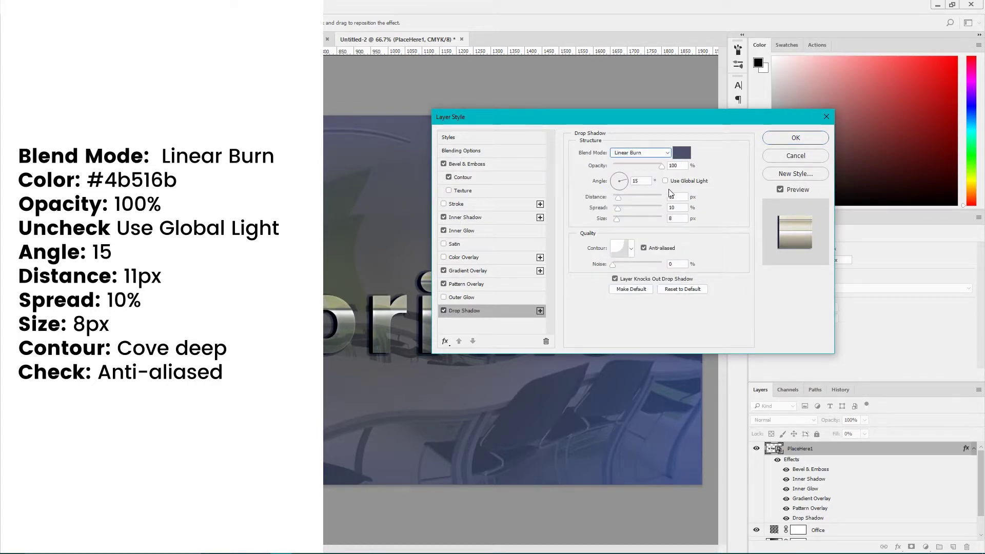
pyautogui.click(682, 153)
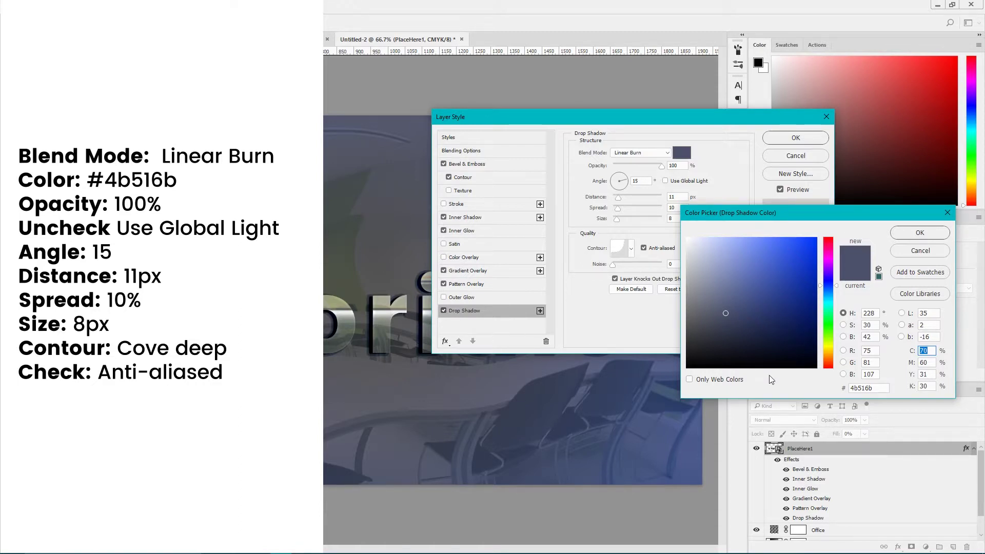
pyautogui.click(867, 388)
pyautogui.click(912, 240)
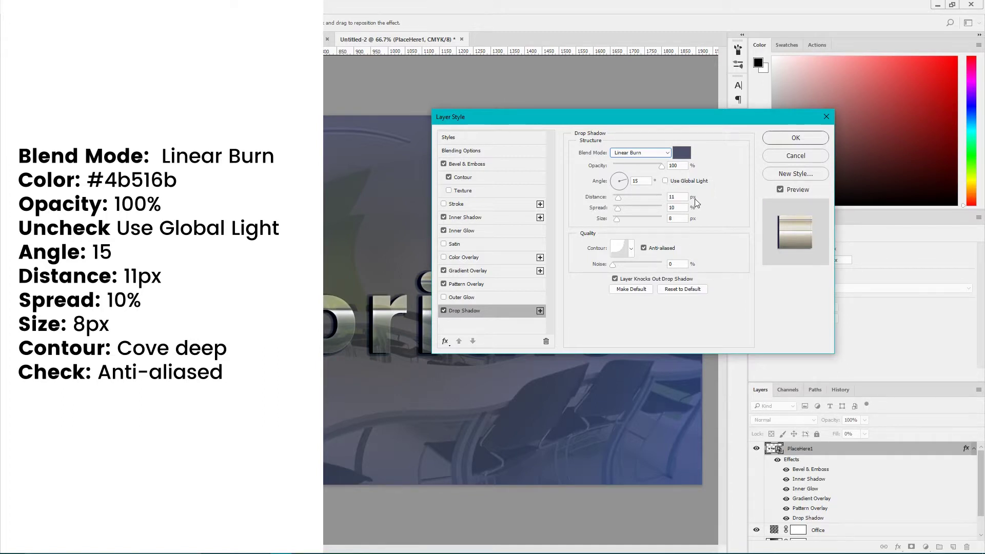
# Set the Drop Shadow to 100% opacity, distance 11 px, spread 10% and size 8 px, and apply the layer style.
pyautogui.click(682, 167)
pyautogui.click(674, 198)
pyautogui.click(682, 207)
pyautogui.click(682, 219)
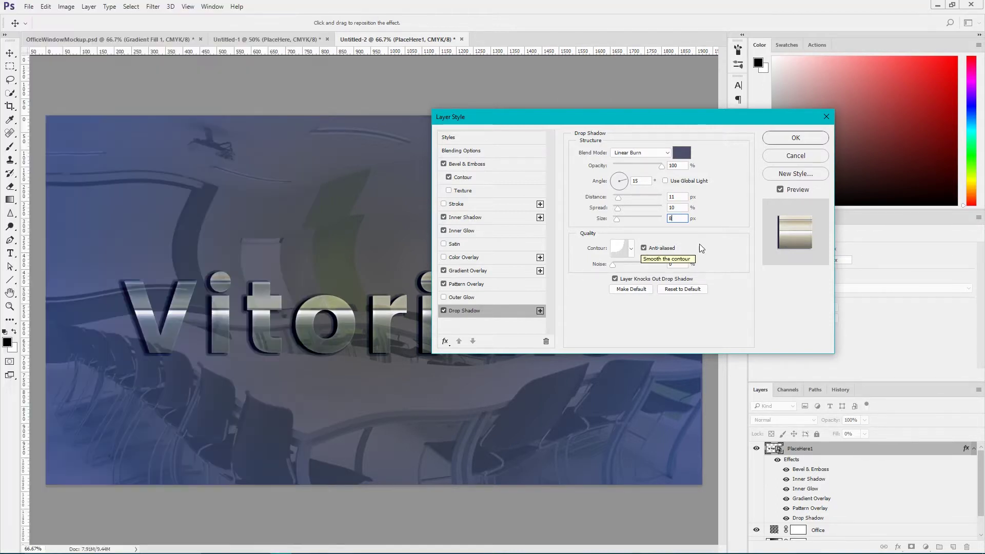
pyautogui.click(788, 140)
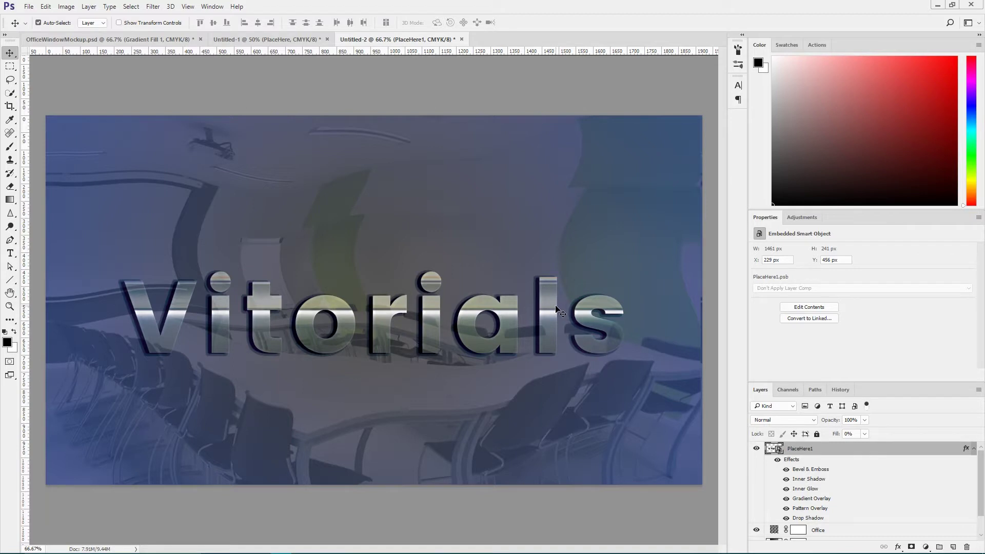
# Move the chrome text slightly up and to the right, to about X 261 px and Y 402 px.
pyautogui.moveTo(552, 298); pyautogui.dragTo(559, 278)
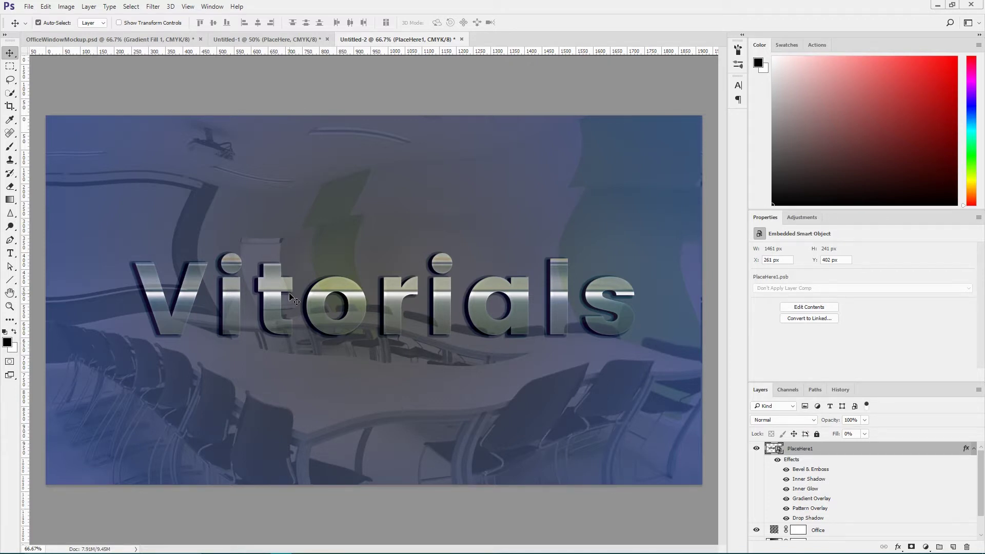
pyautogui.click(29, 7)
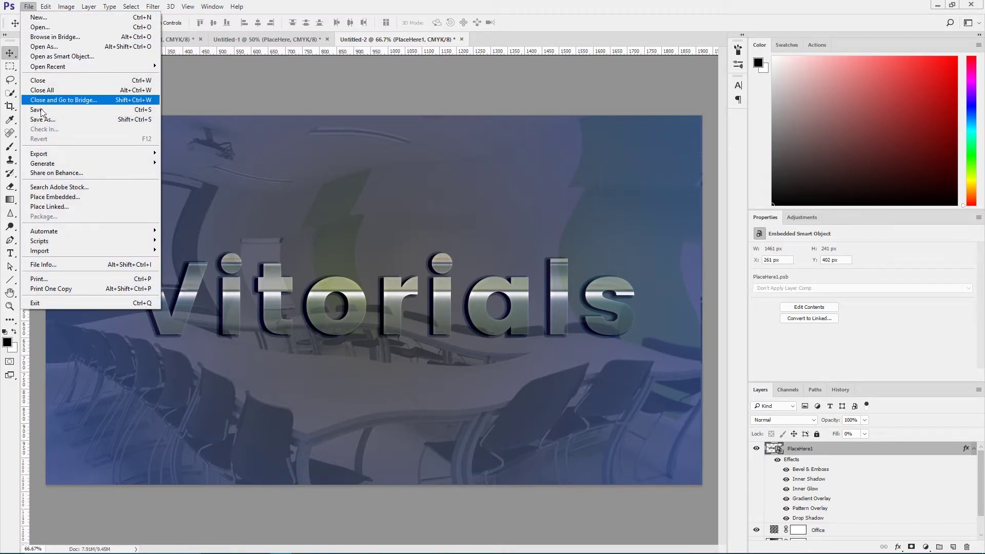
pyautogui.click(48, 30)
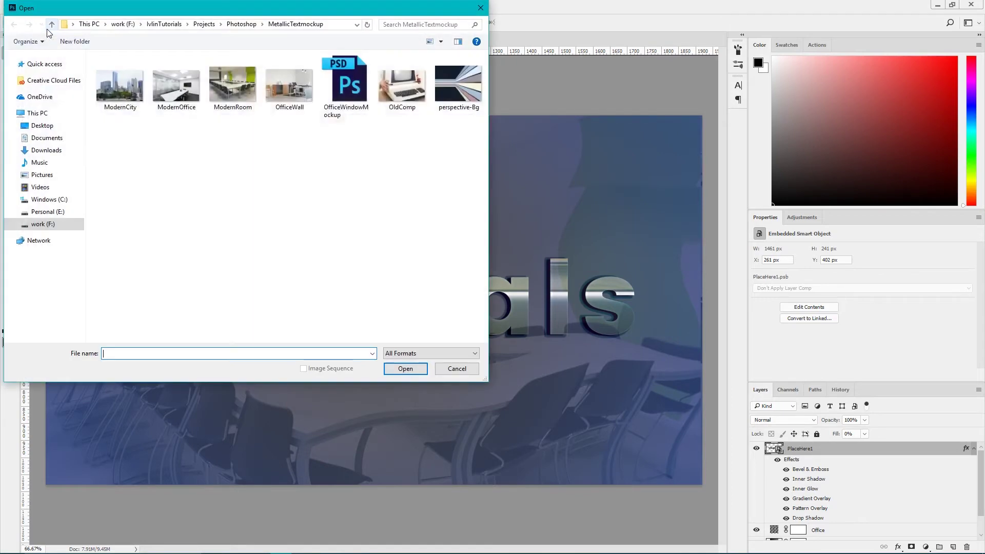
pyautogui.click(481, 9)
# Place the perspective-Bg image as a linked smart object and accept its default placement.
pyautogui.click(29, 6)
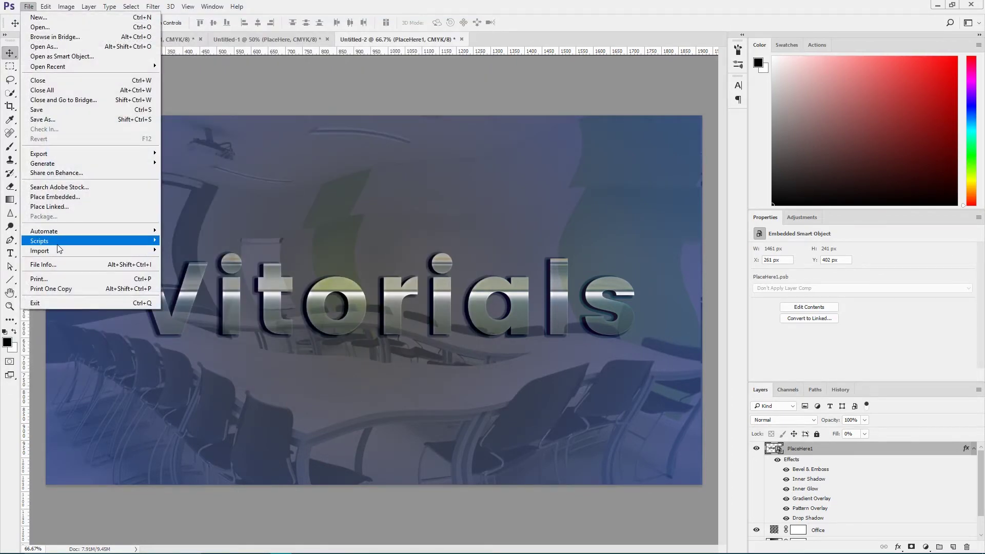
pyautogui.click(82, 207)
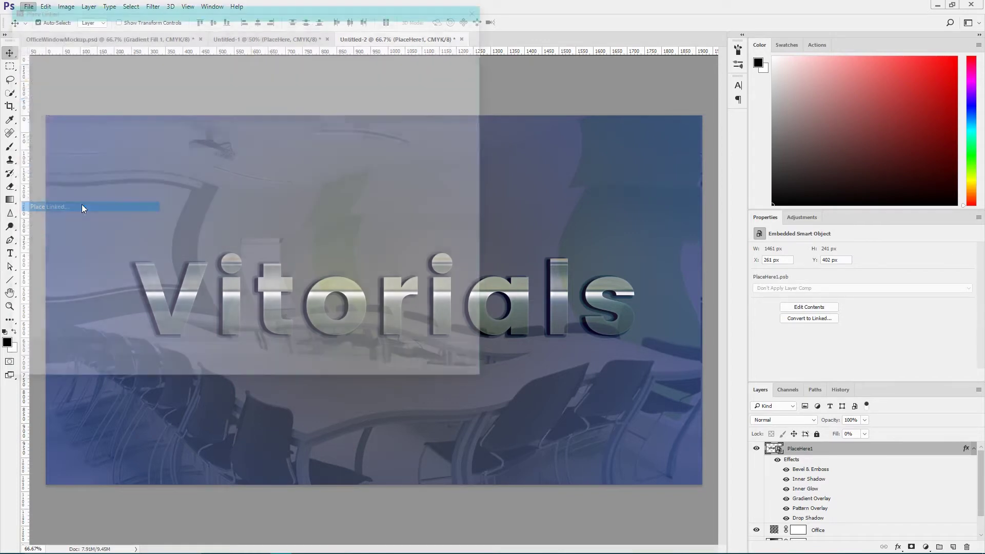
pyautogui.doubleClick(456, 84)
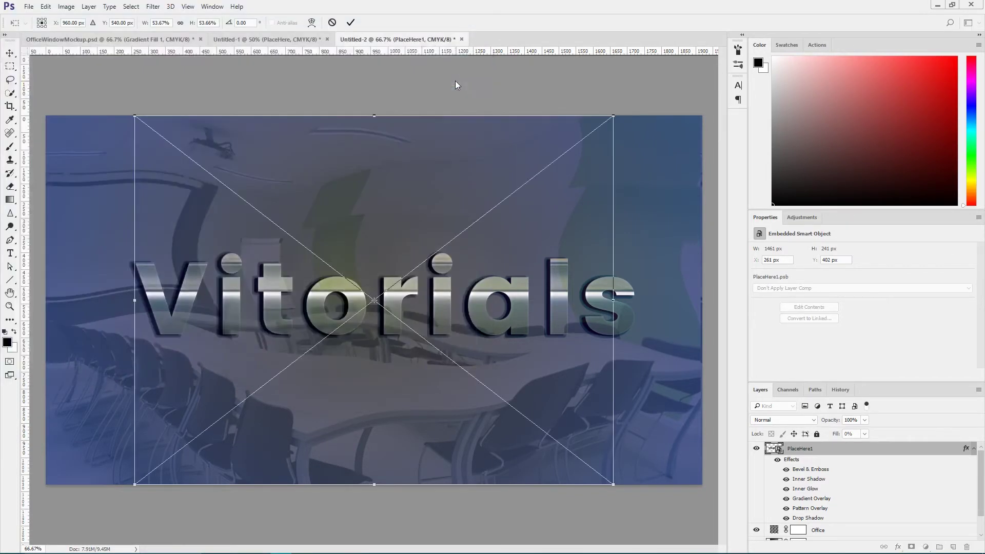
pyautogui.click(350, 23)
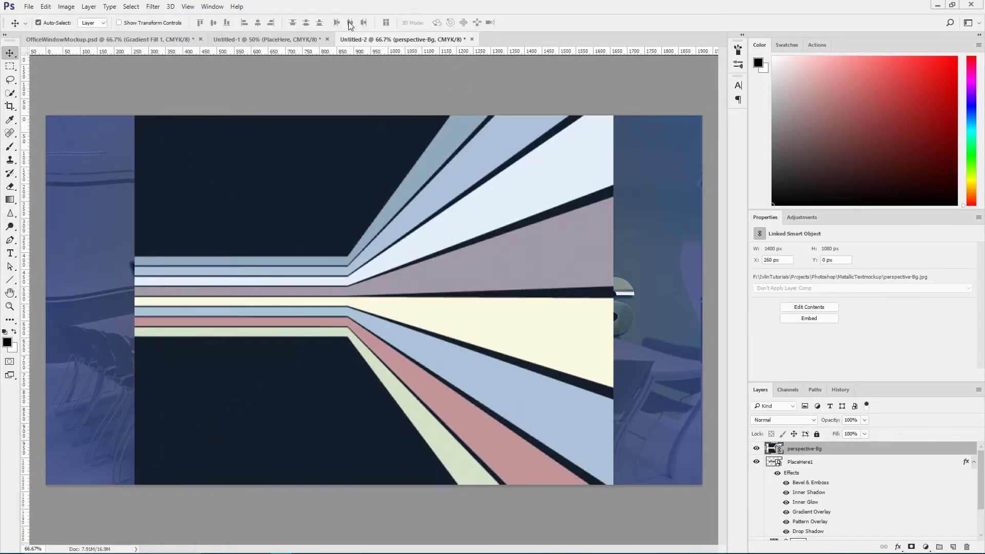
# Flip the perspective-Bg image horizontally and move it to about X 479 px and Y 0 px.
pyautogui.press('ctrl')
pyautogui.click(46, 6)
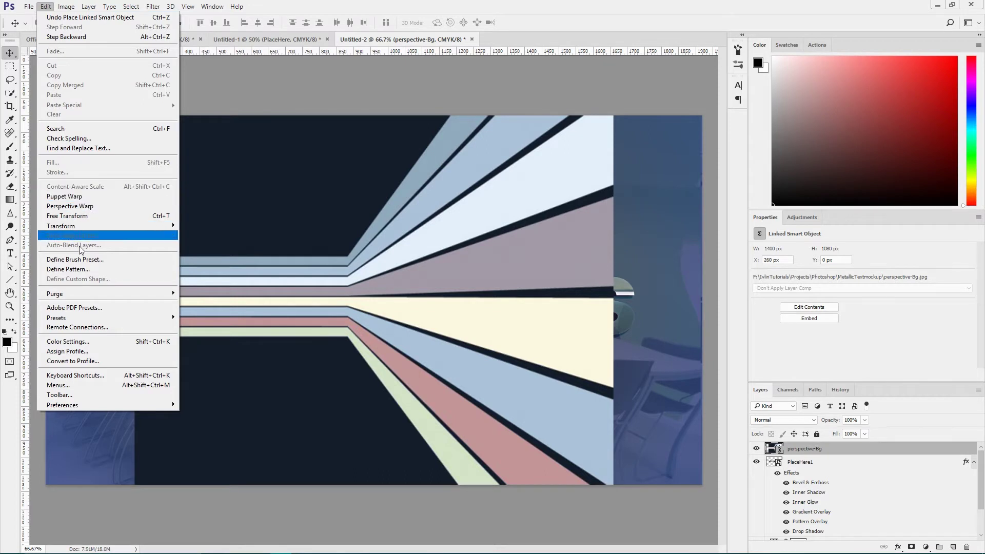
pyautogui.moveTo(97, 229)
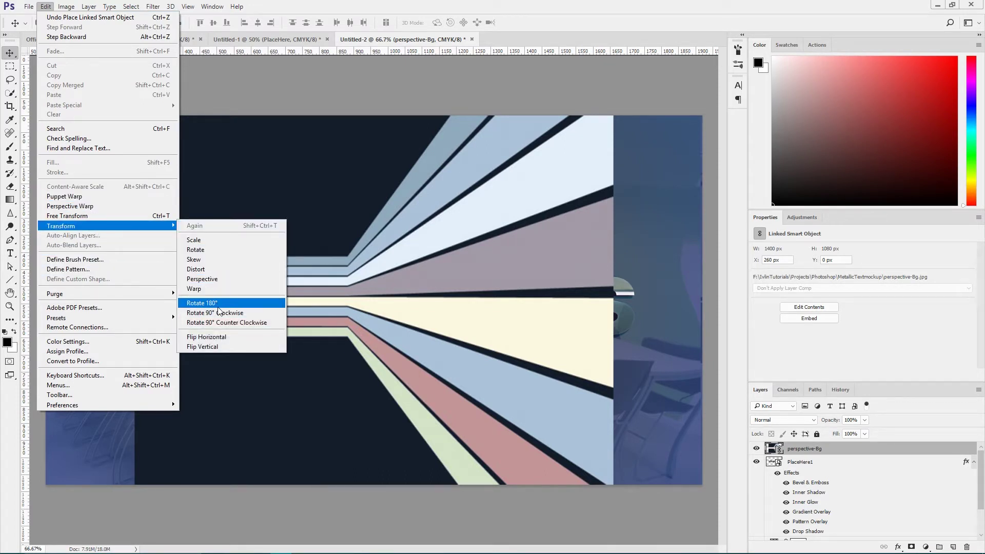
pyautogui.click(224, 337)
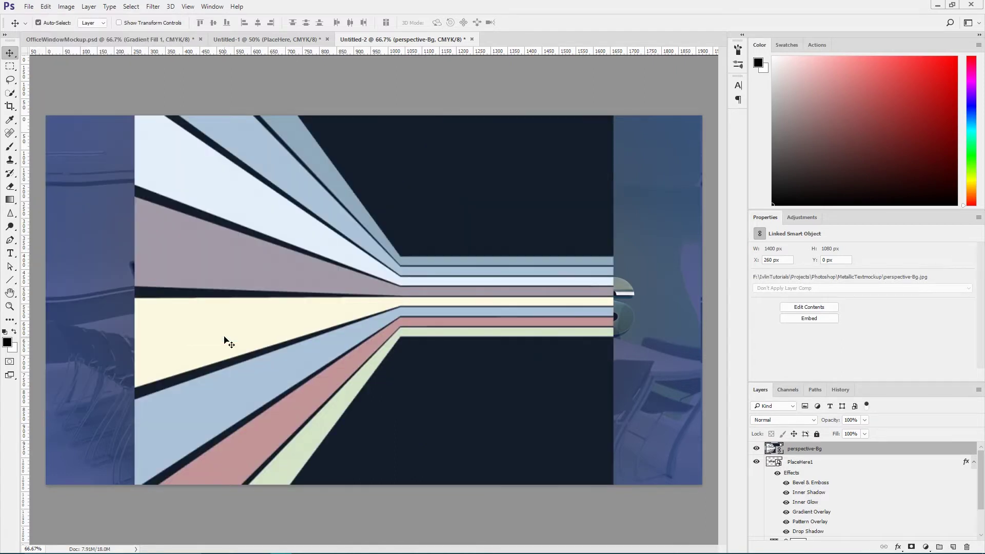
pyautogui.moveTo(356, 211); pyautogui.dragTo(352, 212)
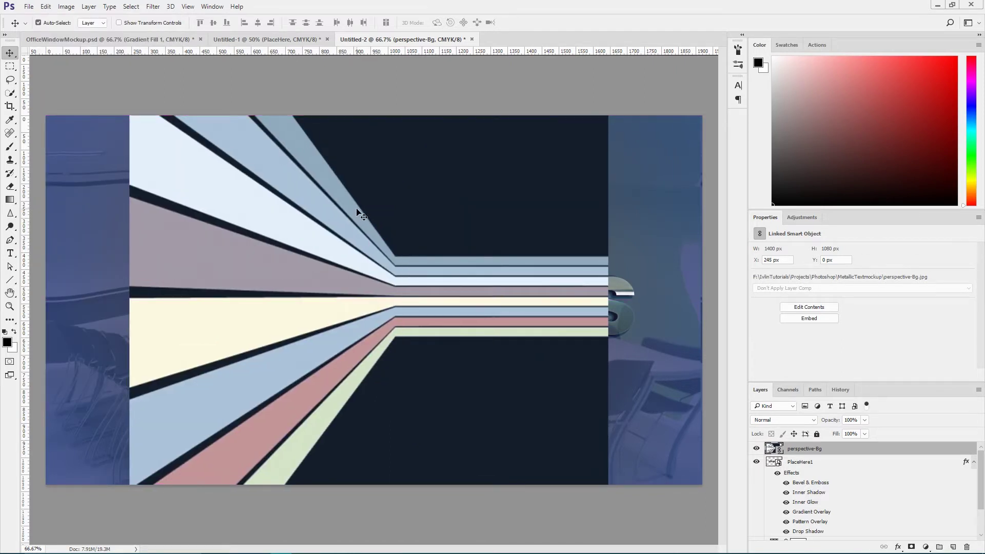
pyautogui.moveTo(320, 207); pyautogui.dragTo(398, 209)
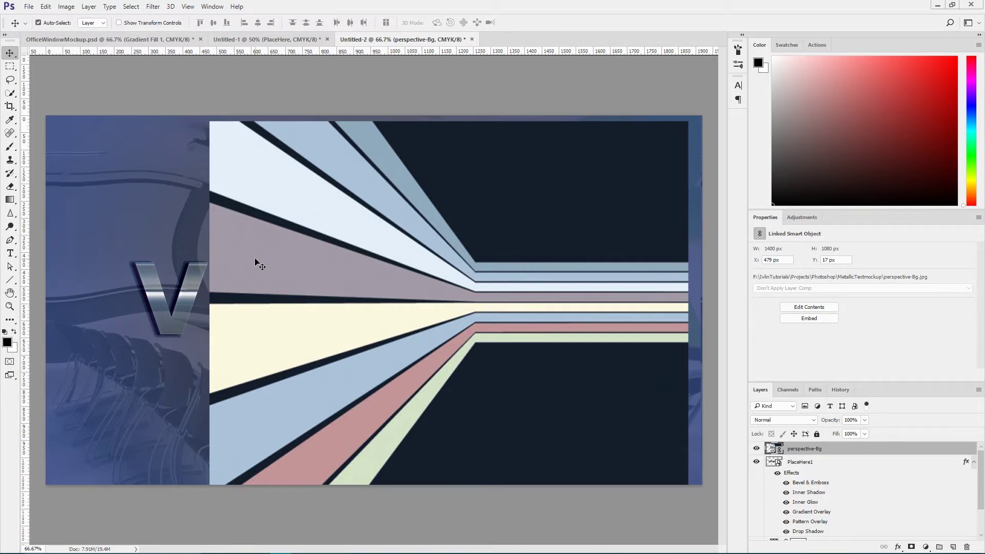
pyautogui.moveTo(256, 263); pyautogui.dragTo(255, 257)
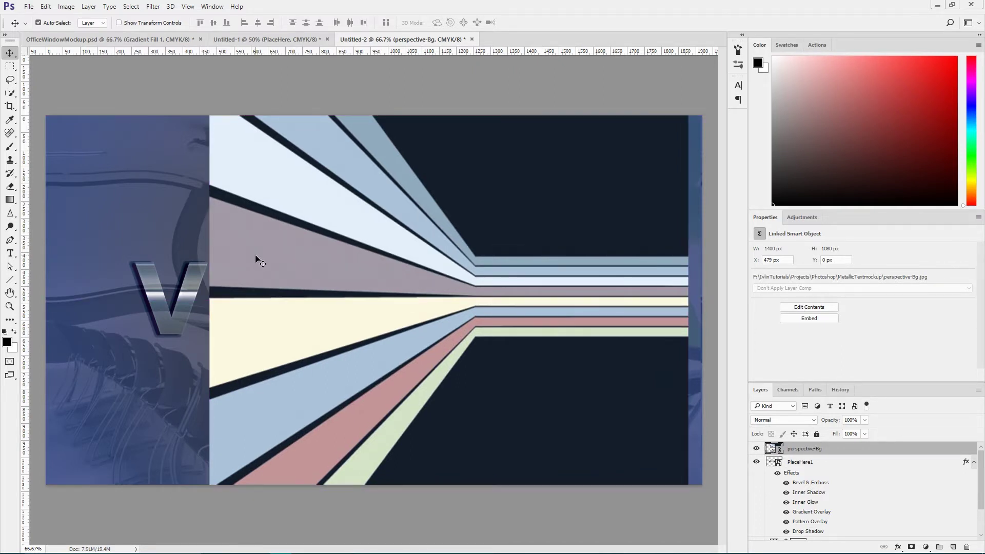
# Bring the PlaceHere1 layer above perspective-Bg and distort its corners so the text recedes to the right along the stripes' perspective.
pyautogui.click(799, 462)
pyautogui.hotkey('ctrl', ']')
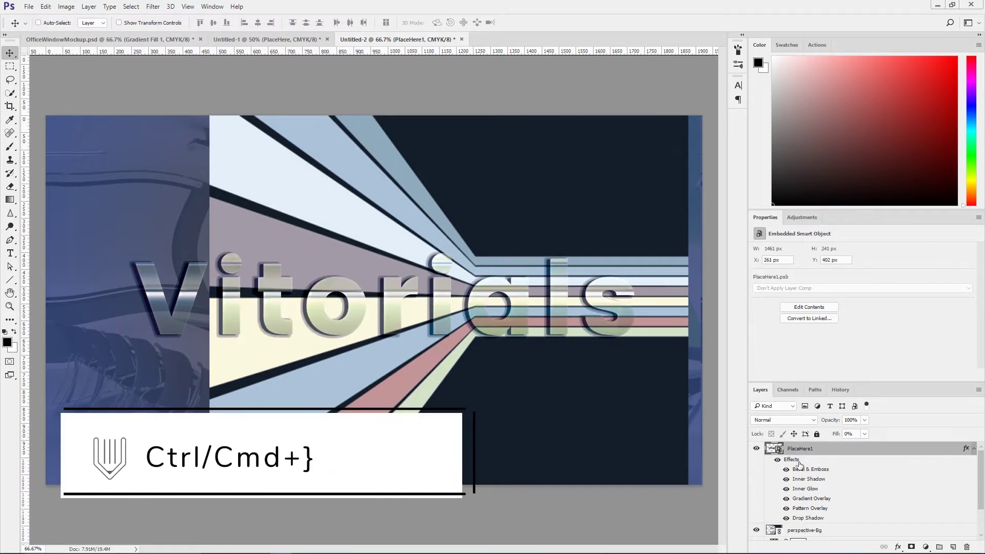
pyautogui.hotkey('ctrl', 't')
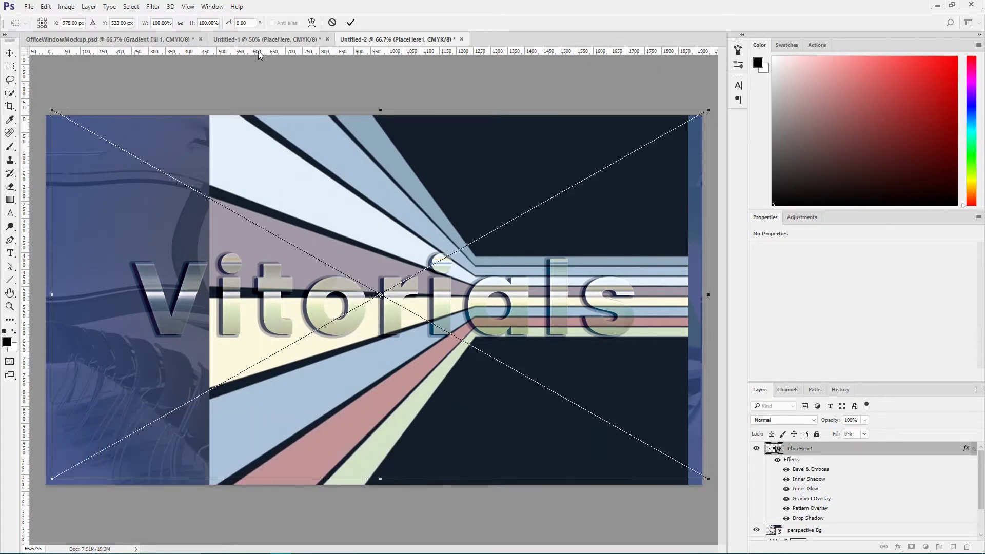
pyautogui.click(312, 23)
pyautogui.click(312, 22)
pyautogui.moveTo(52, 112); pyautogui.dragTo(79, 76)
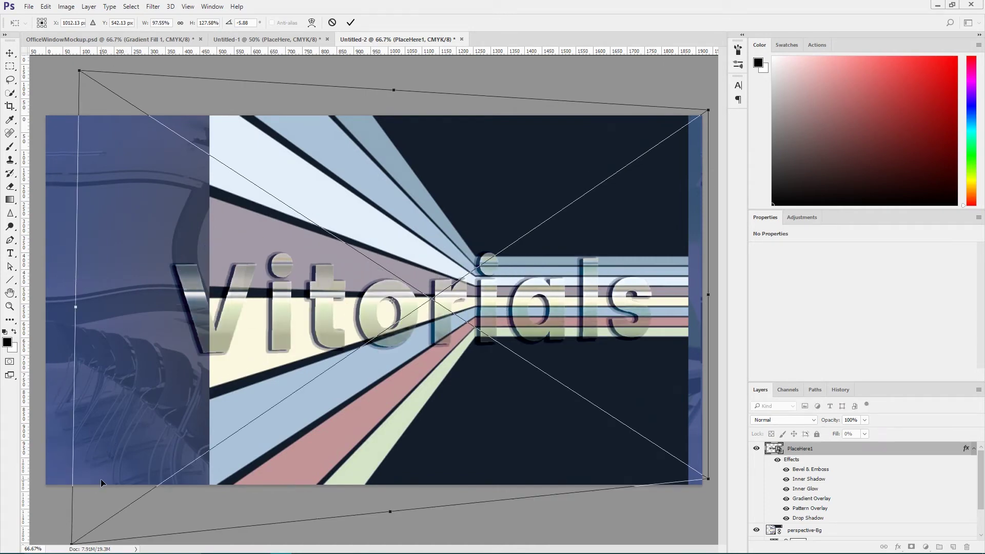
pyautogui.moveTo(79, 76); pyautogui.dragTo(78, 62)
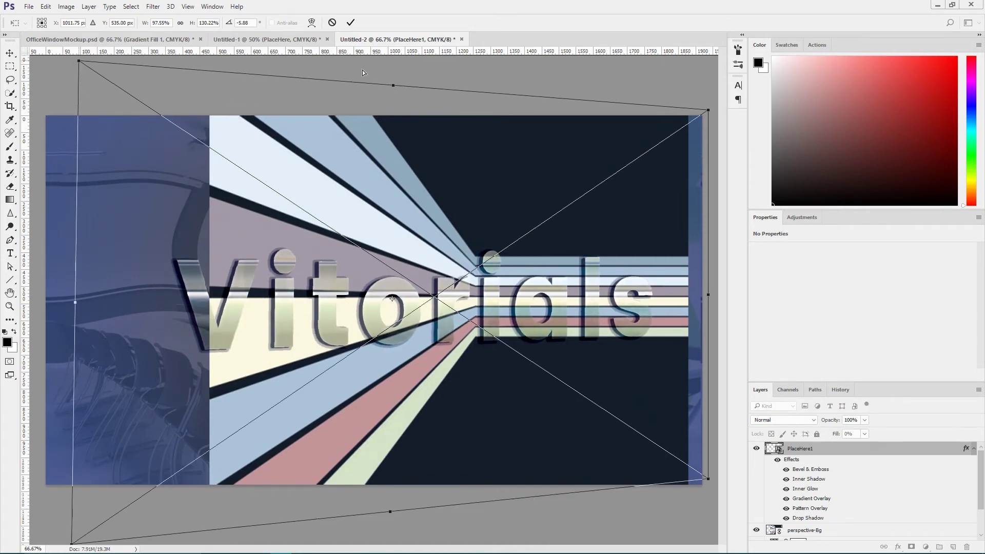
pyautogui.moveTo(705, 112); pyautogui.dragTo(630, 202)
pyautogui.moveTo(708, 478); pyautogui.dragTo(631, 414)
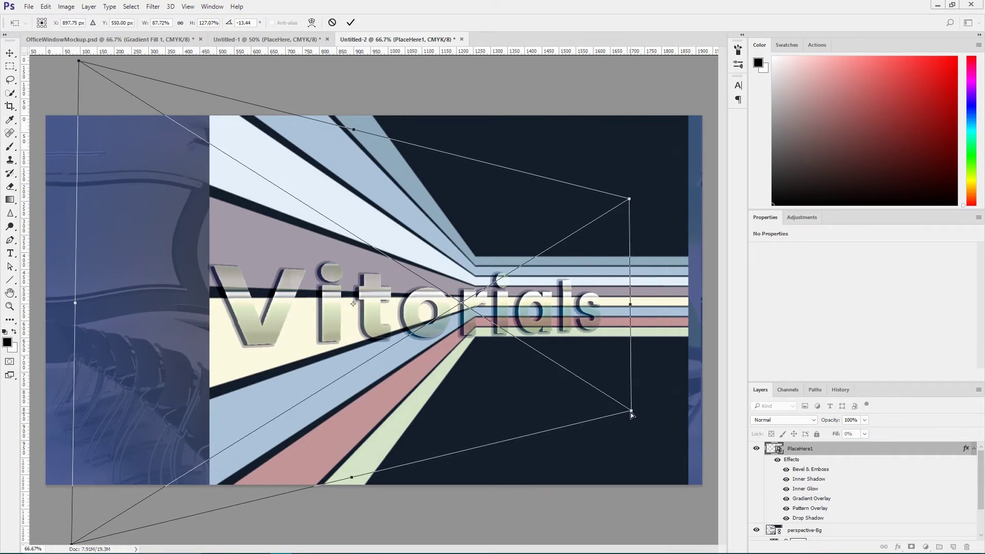
pyautogui.click(351, 23)
# Remove the perspective-Bg guide layer and reposition the distorted text at about X 393 px and Y 427 px.
pyautogui.moveTo(519, 302); pyautogui.dragTo(477, 313)
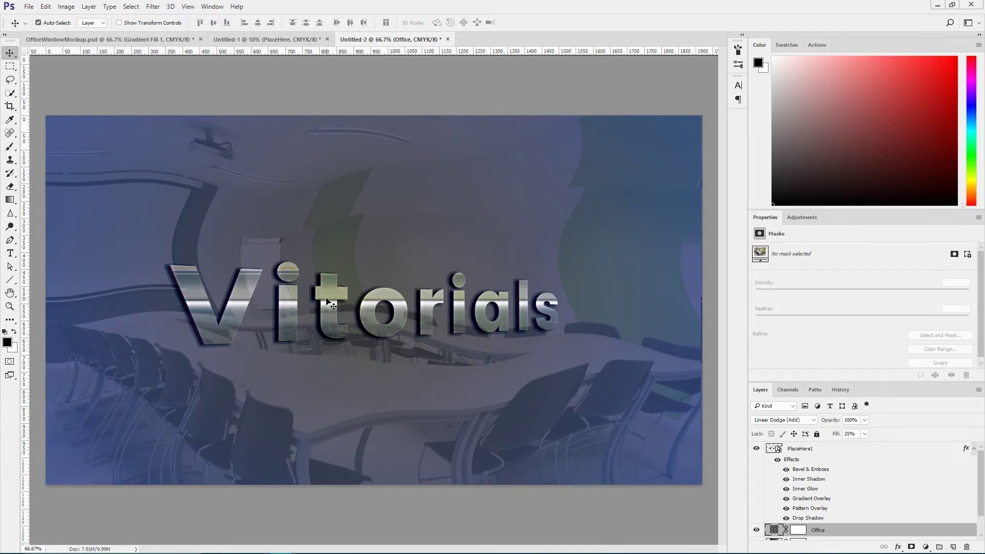
pyautogui.moveTo(328, 299); pyautogui.dragTo(339, 298)
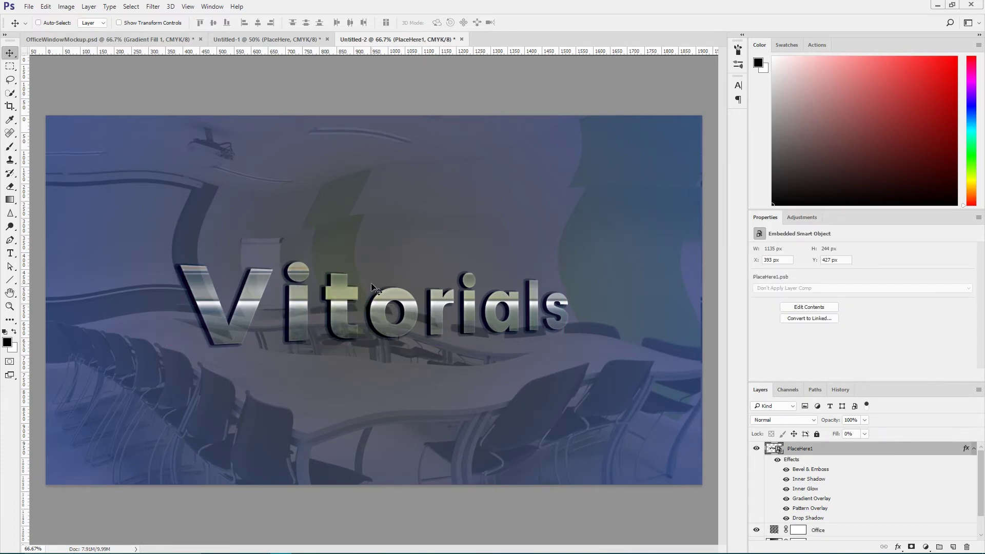
# Enlarge the distorted PlaceHere1 text to about 1416 × 304 px with Free Transform.
pyautogui.hotkey('ctrl', 't')
pyautogui.moveTo(596, 198); pyautogui.dragTo(658, 164)
pyautogui.click(351, 23)
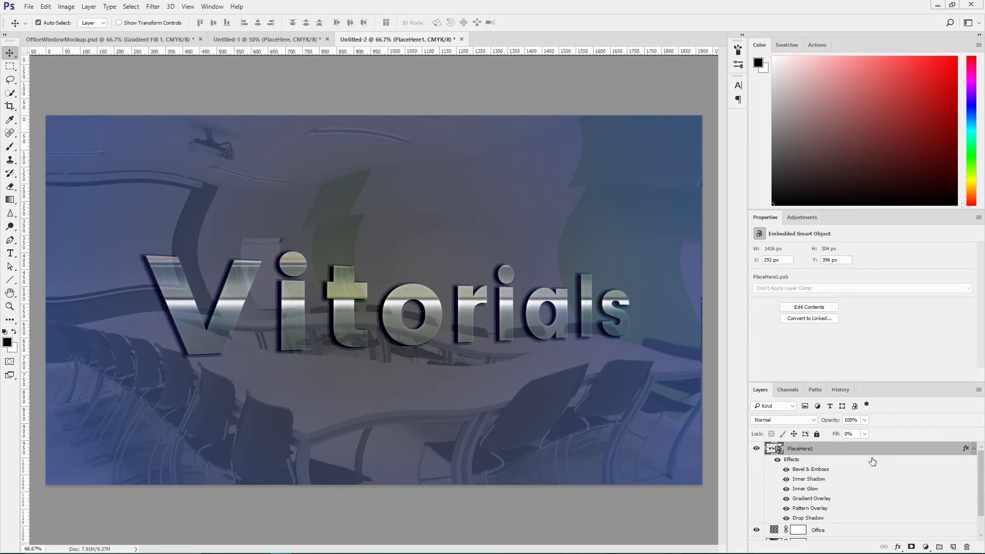
pyautogui.scroll(-2, 853, 475)
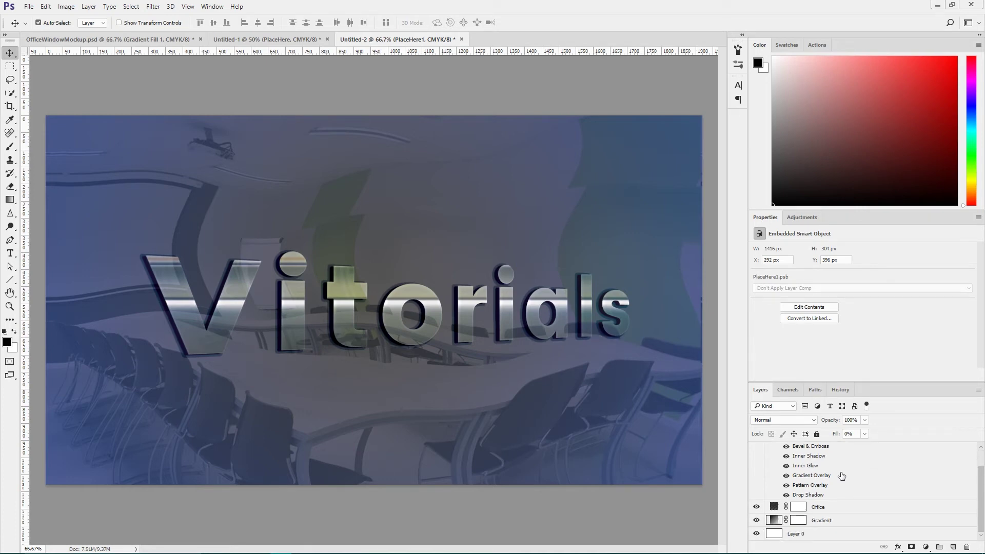
pyautogui.scroll(2, 842, 475)
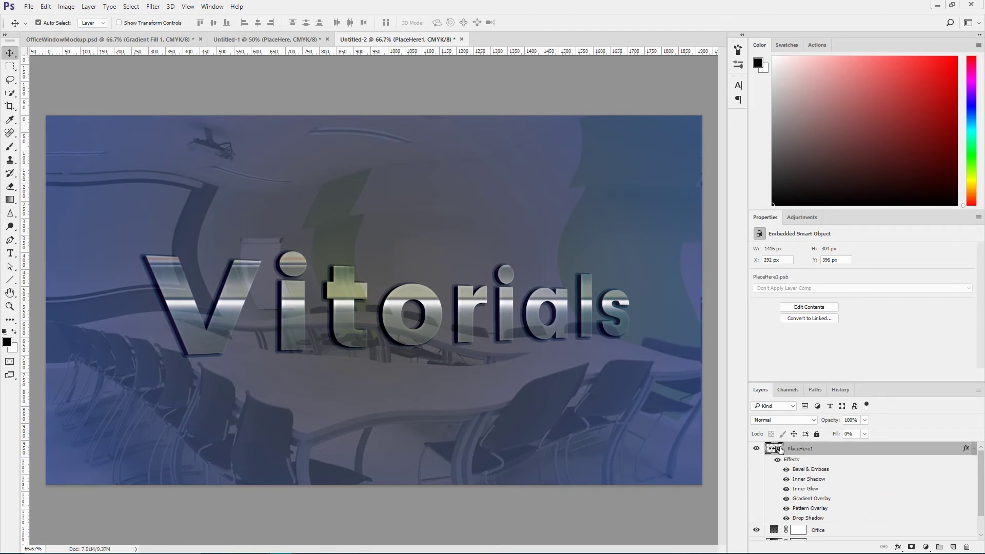
# Open the PlaceHere1 smart object's contents and place Wikimedia-logo.png as a linked image, enlarged from its centre to about 139%.
pyautogui.doubleClick(775, 449)
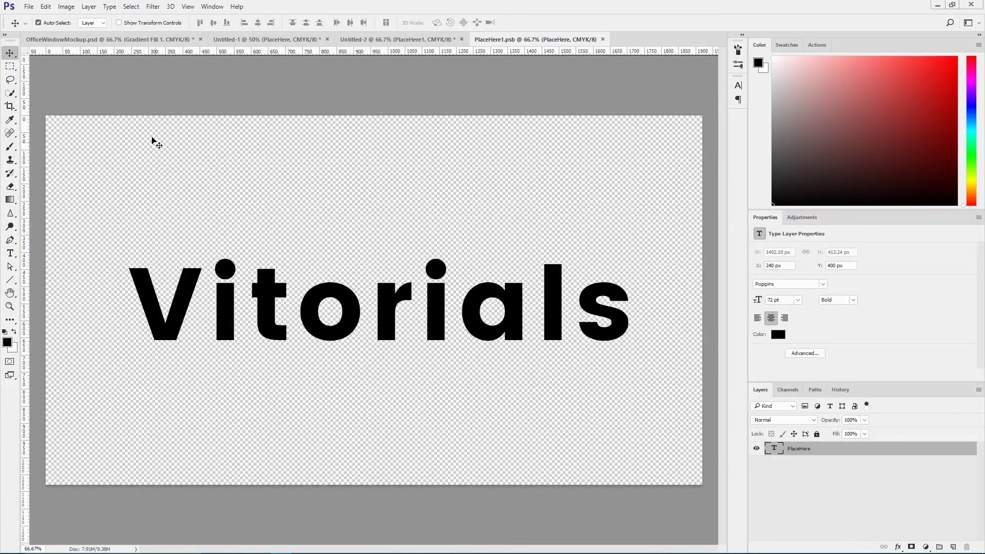
pyautogui.click(29, 7)
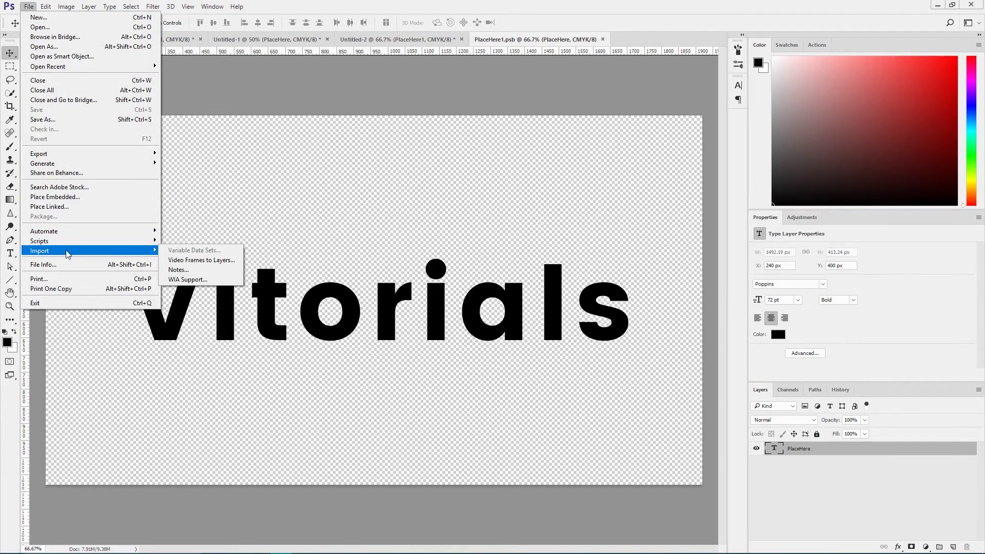
pyautogui.click(86, 211)
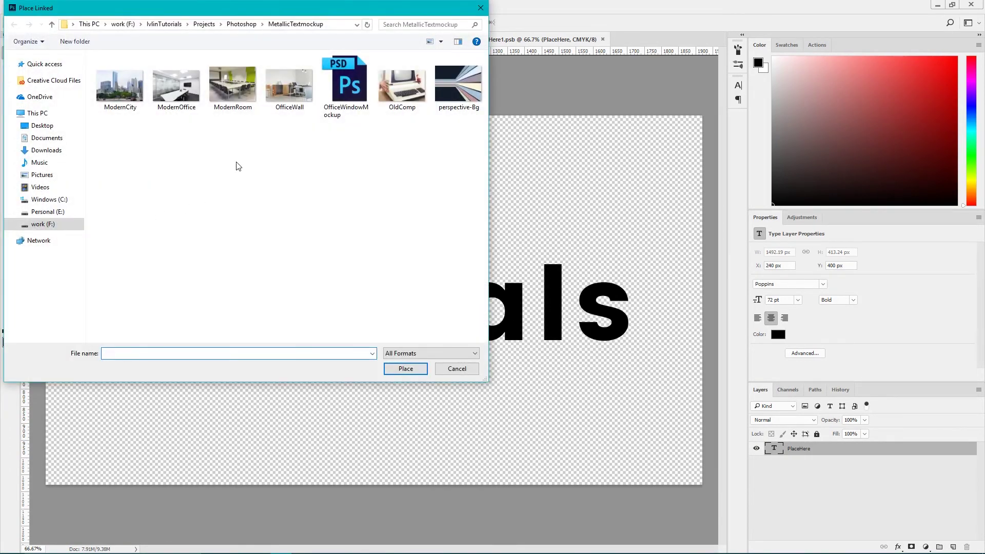
pyautogui.click(36, 113)
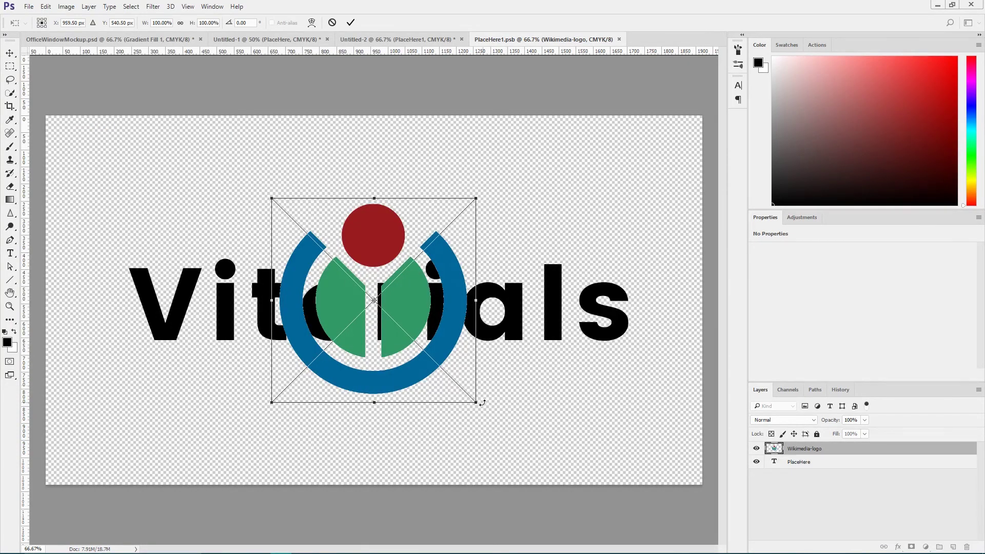
pyautogui.moveTo(477, 402); pyautogui.dragTo(522, 437)
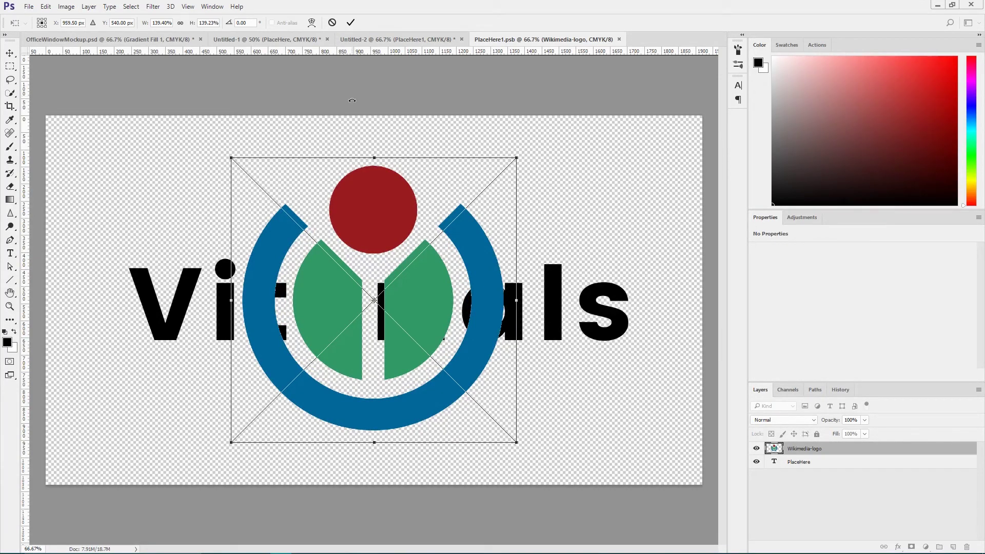
pyautogui.click(351, 23)
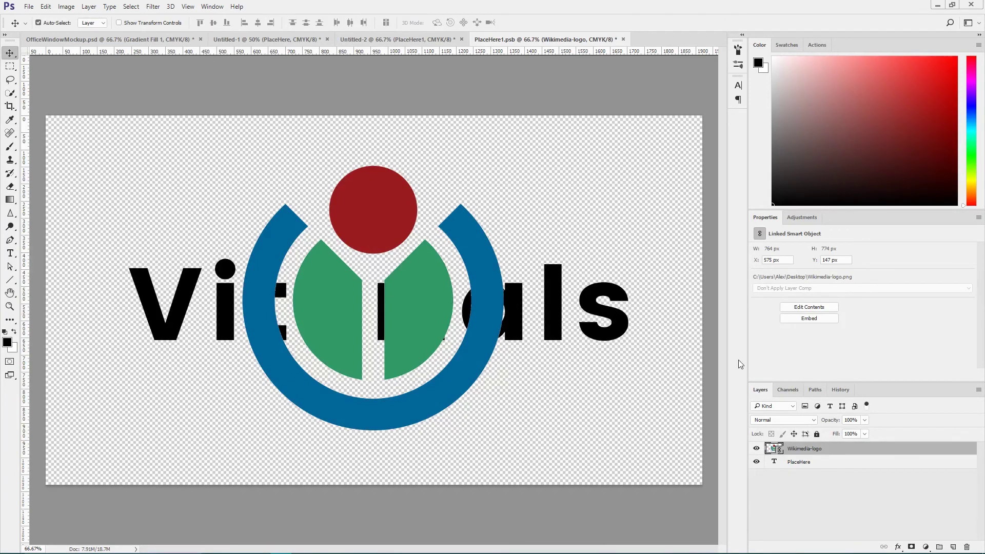
# Delete the PlaceHere text layer from the smart object and close PlaceHere1.psb with its changes saved.
pyautogui.click(803, 463)
pyautogui.press('Delete')
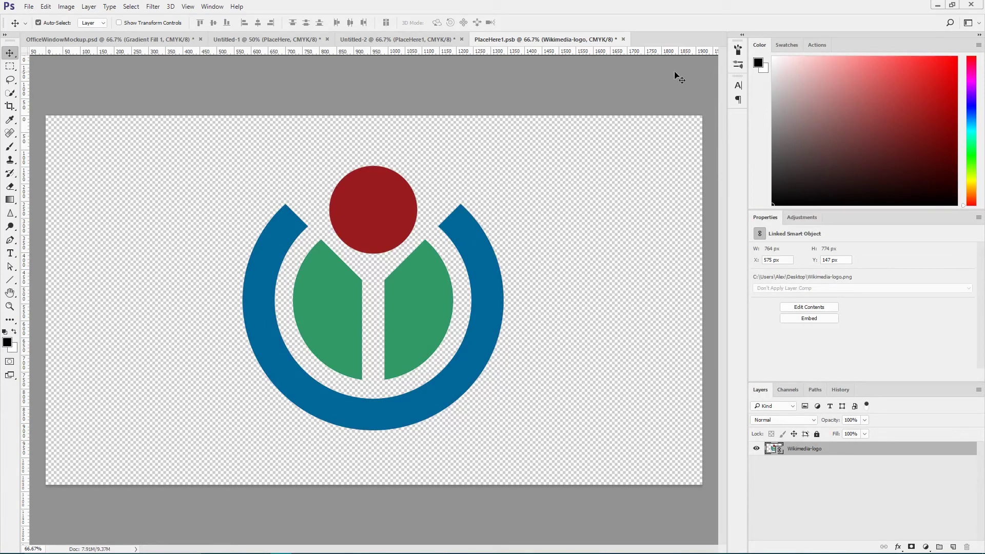
pyautogui.click(623, 39)
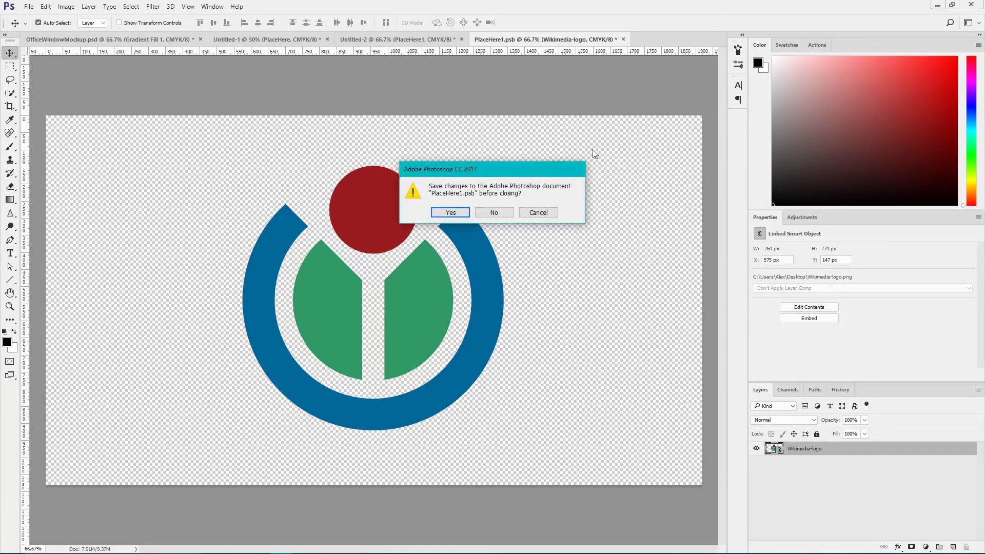
pyautogui.click(452, 214)
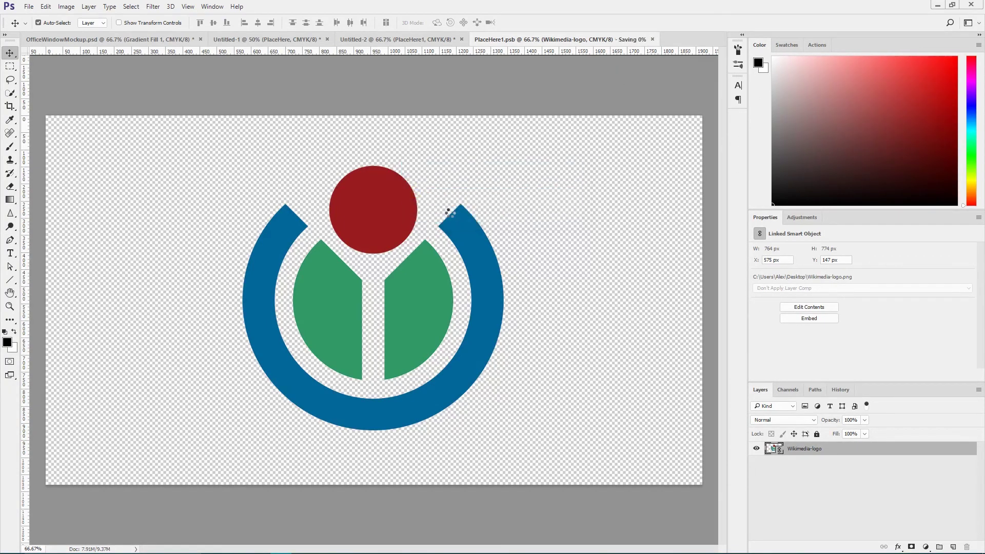
pyautogui.moveTo(453, 211); pyautogui.dragTo(388, 214)
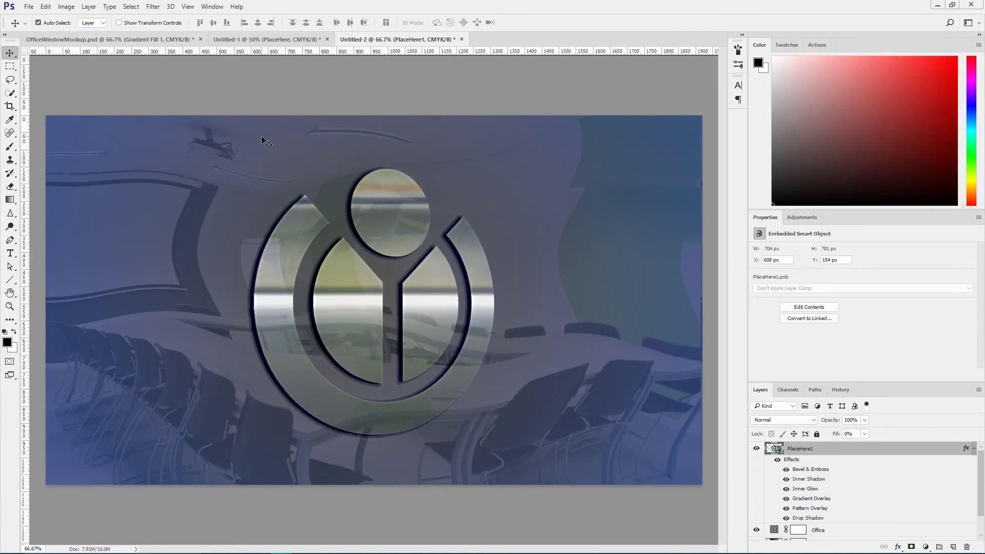